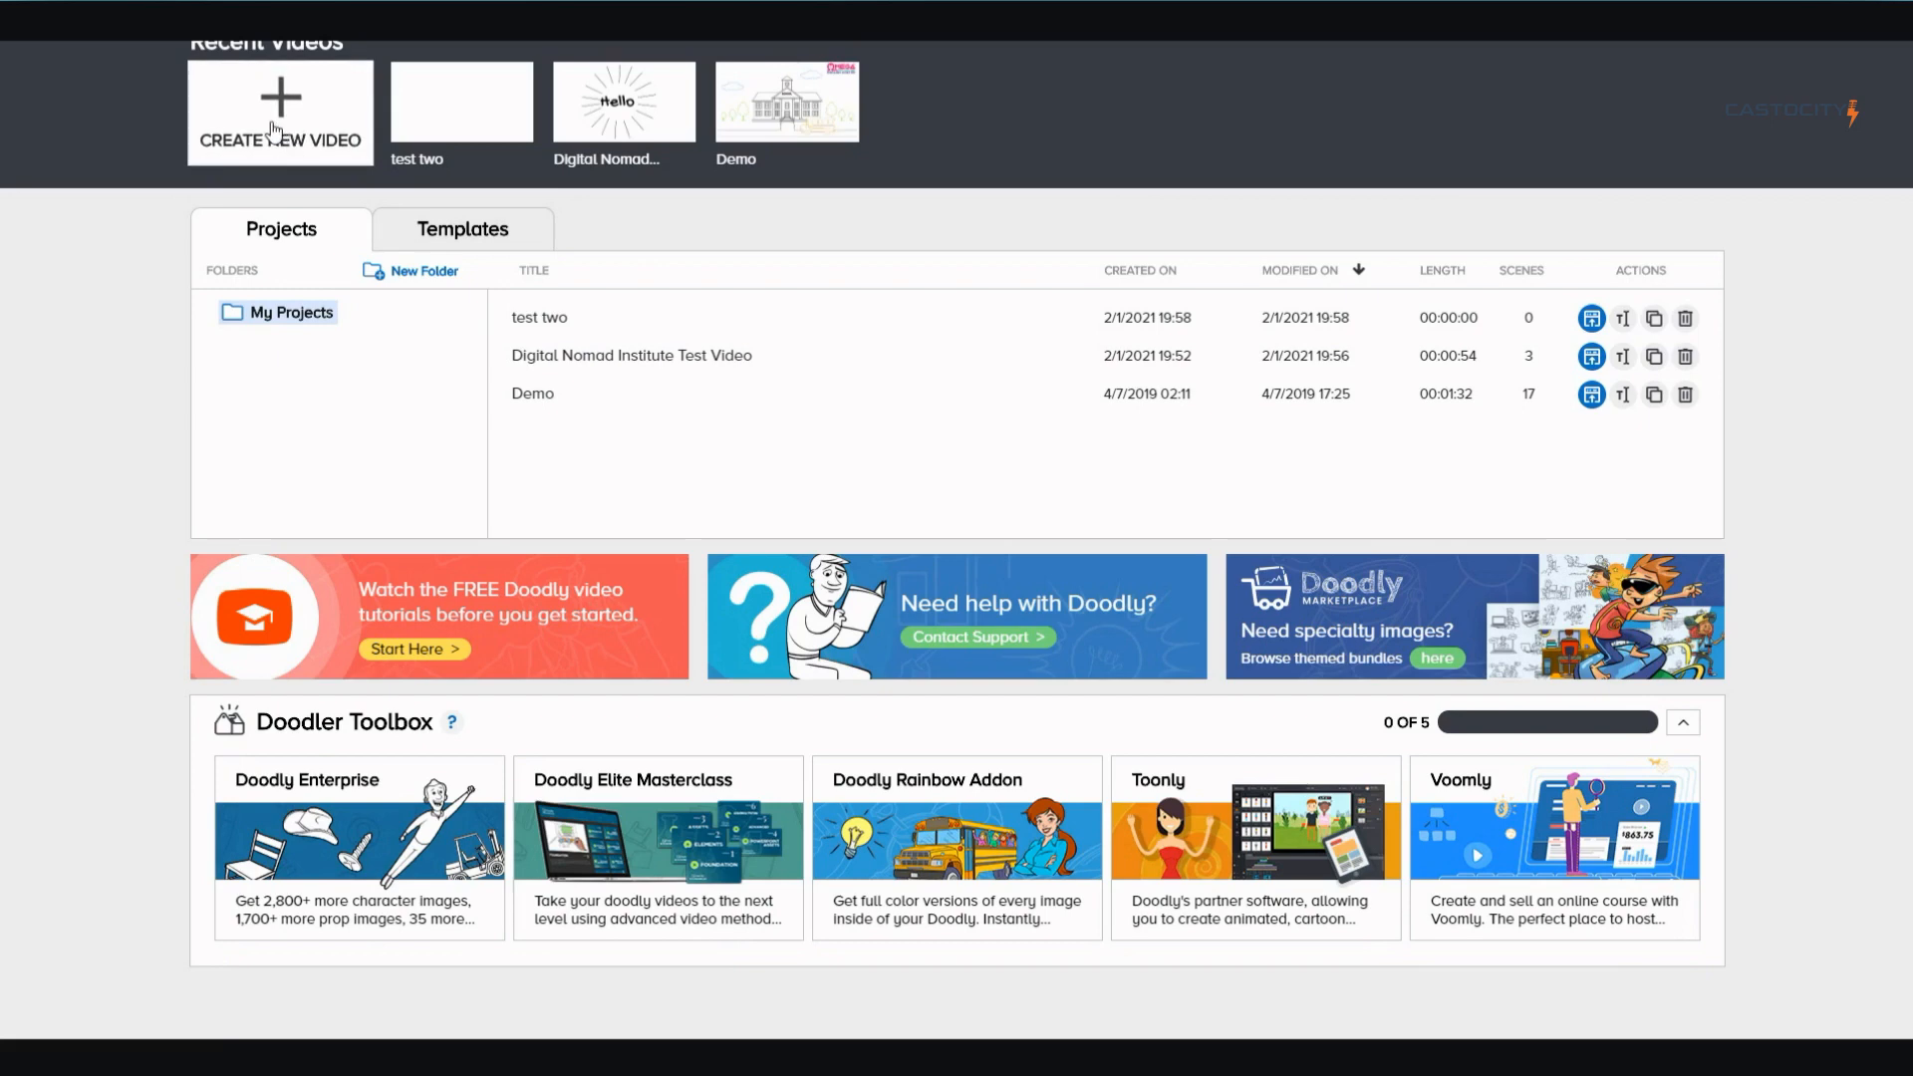
Create a new video in the Whiteboard style with the title "Digital Nomad Test"
{"action": "left_click", "coordinate": [275, 130]}
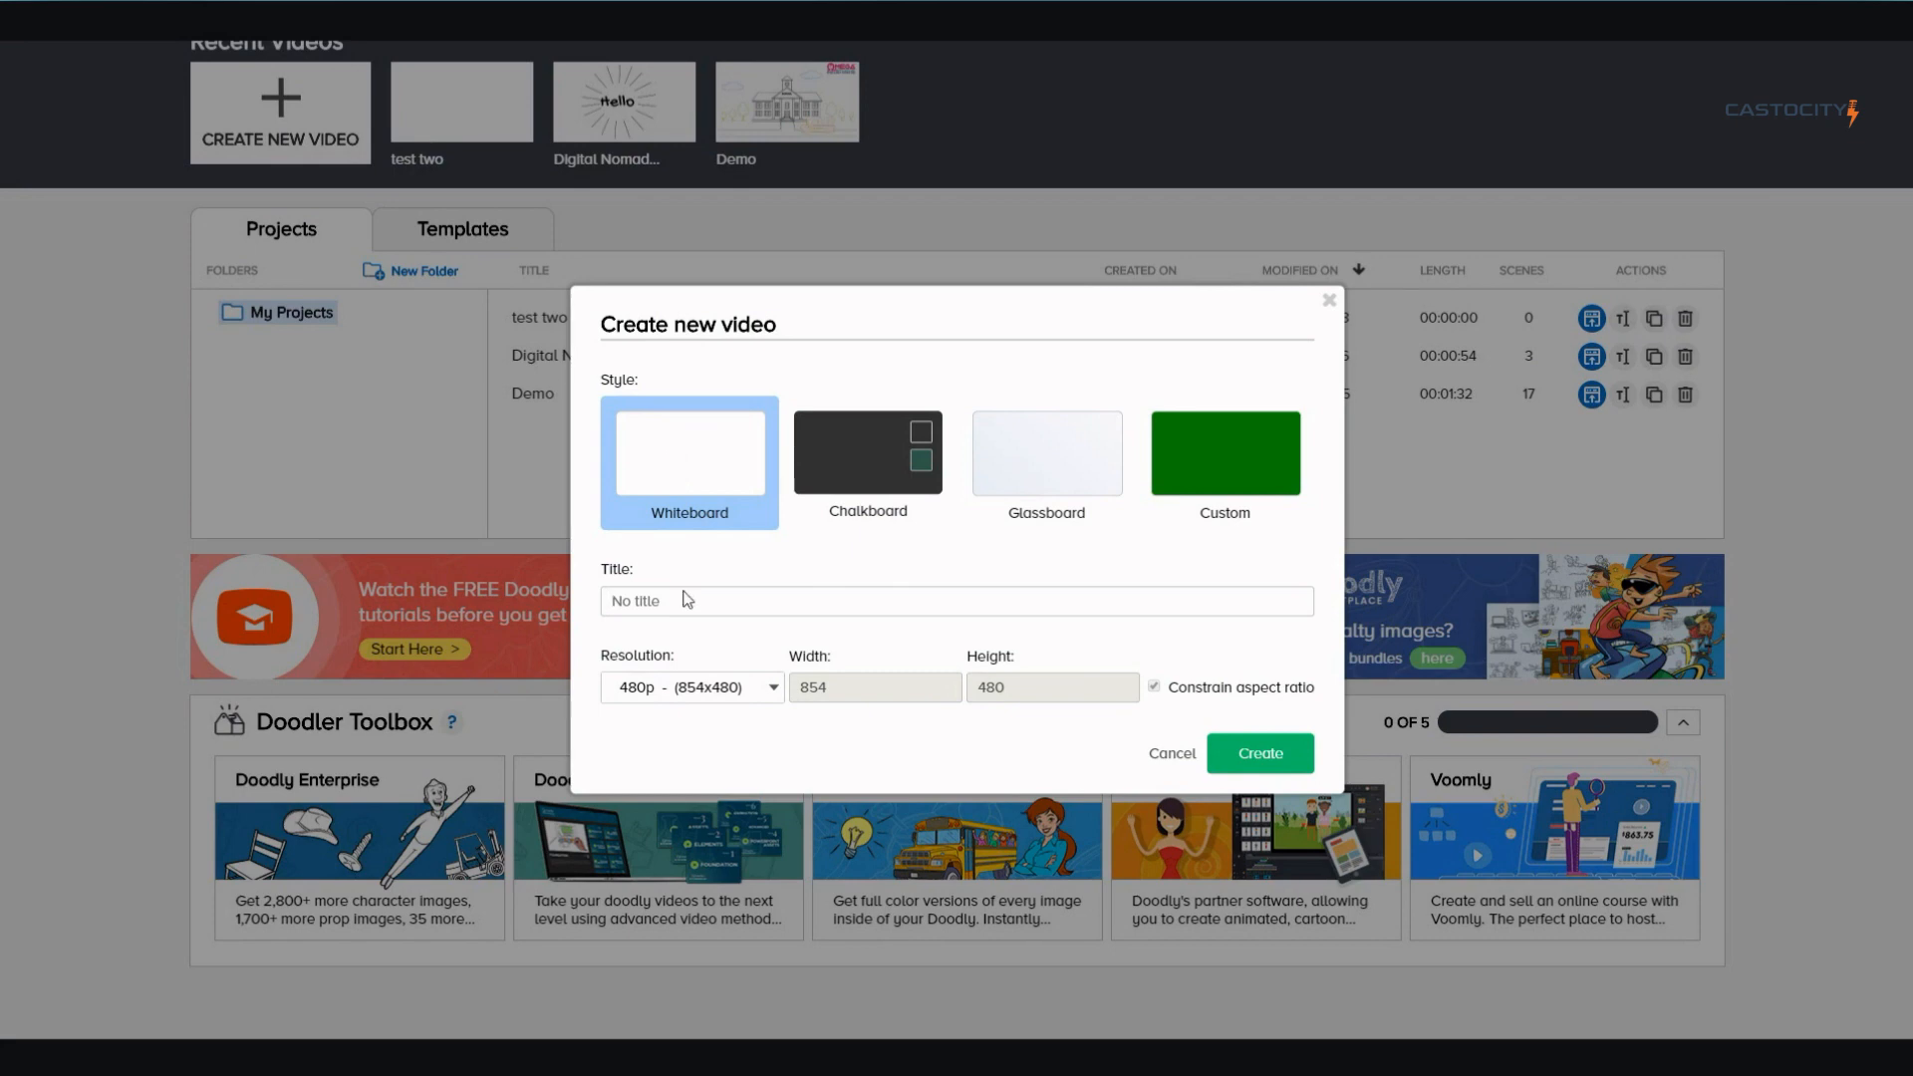
{"action": "type", "text": "Digital Nomad Test"}
{"action": "left_click", "coordinate": [1261, 753]}
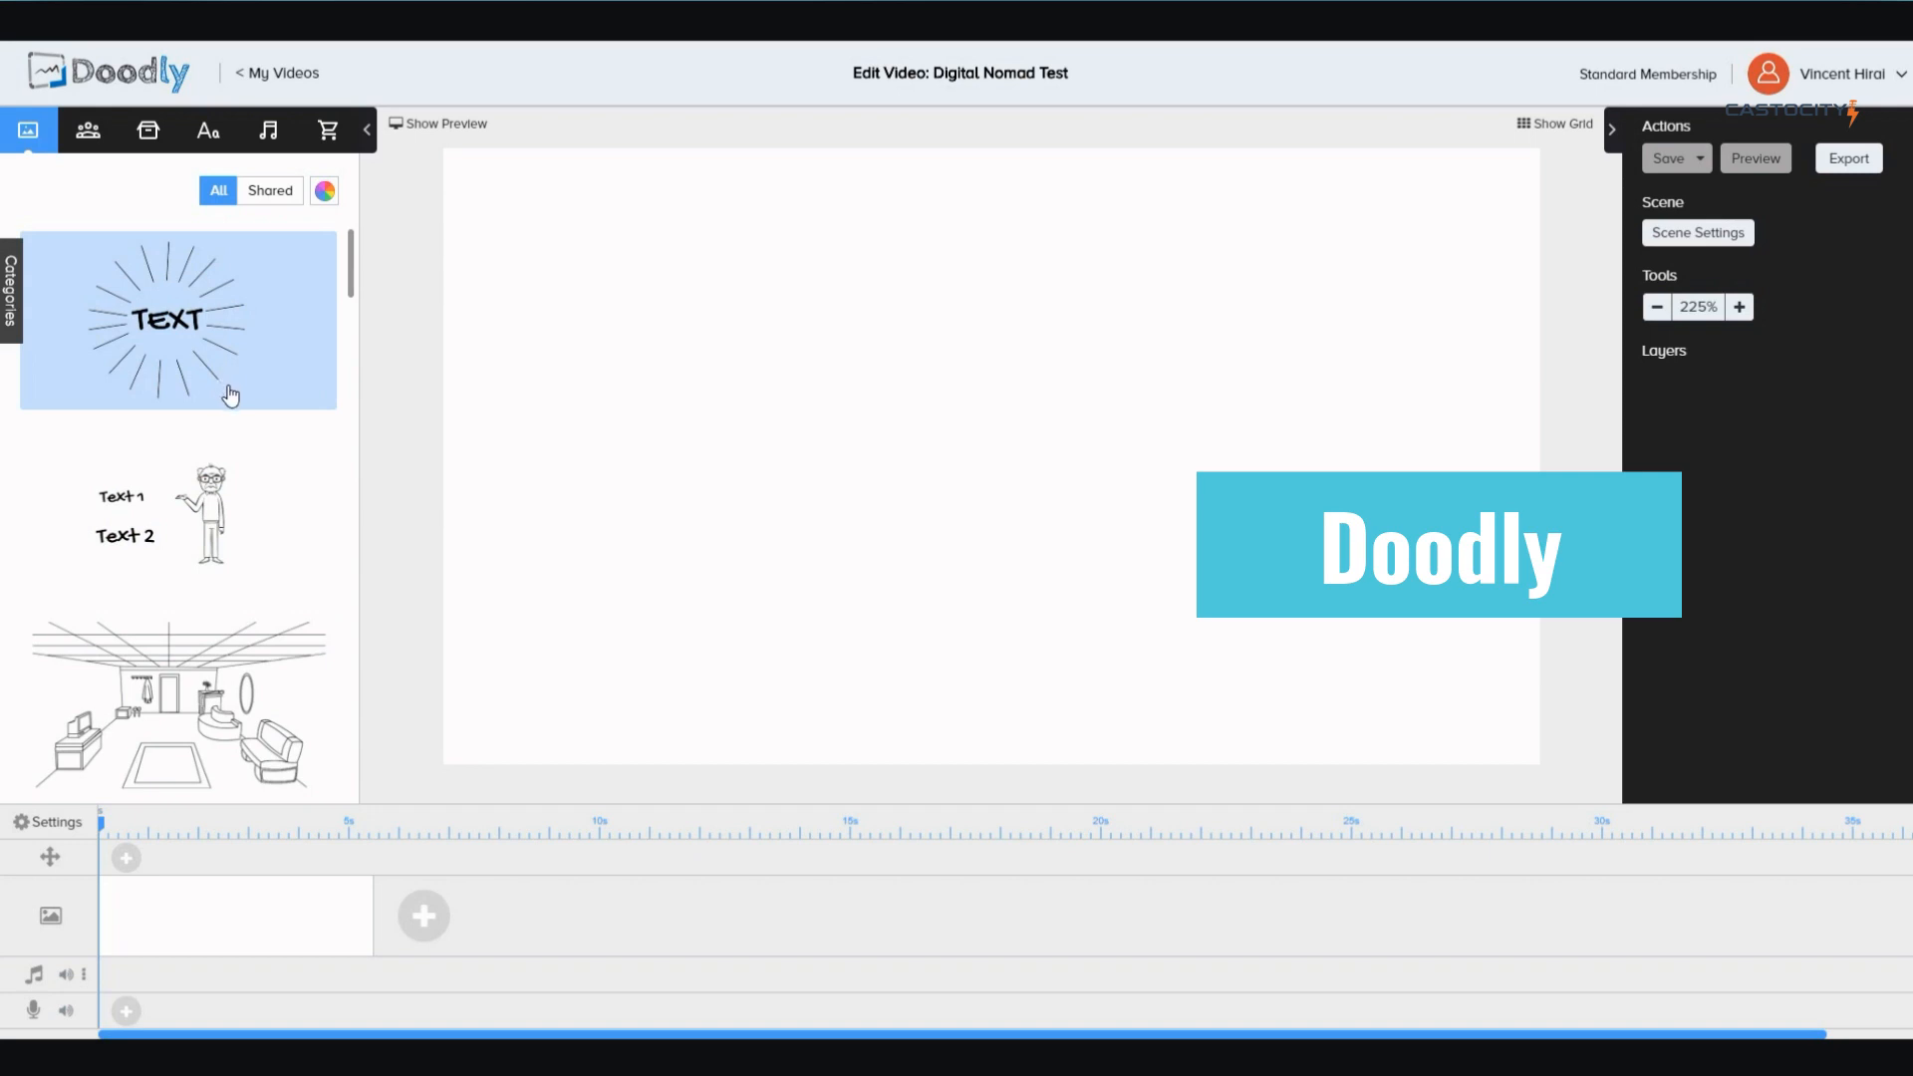
Look through the library of ready-made scenes to see which settings and text layouts are available
{"action": "scroll", "coordinate": [231, 396], "scroll_direction": "down", "scroll_amount": 2}
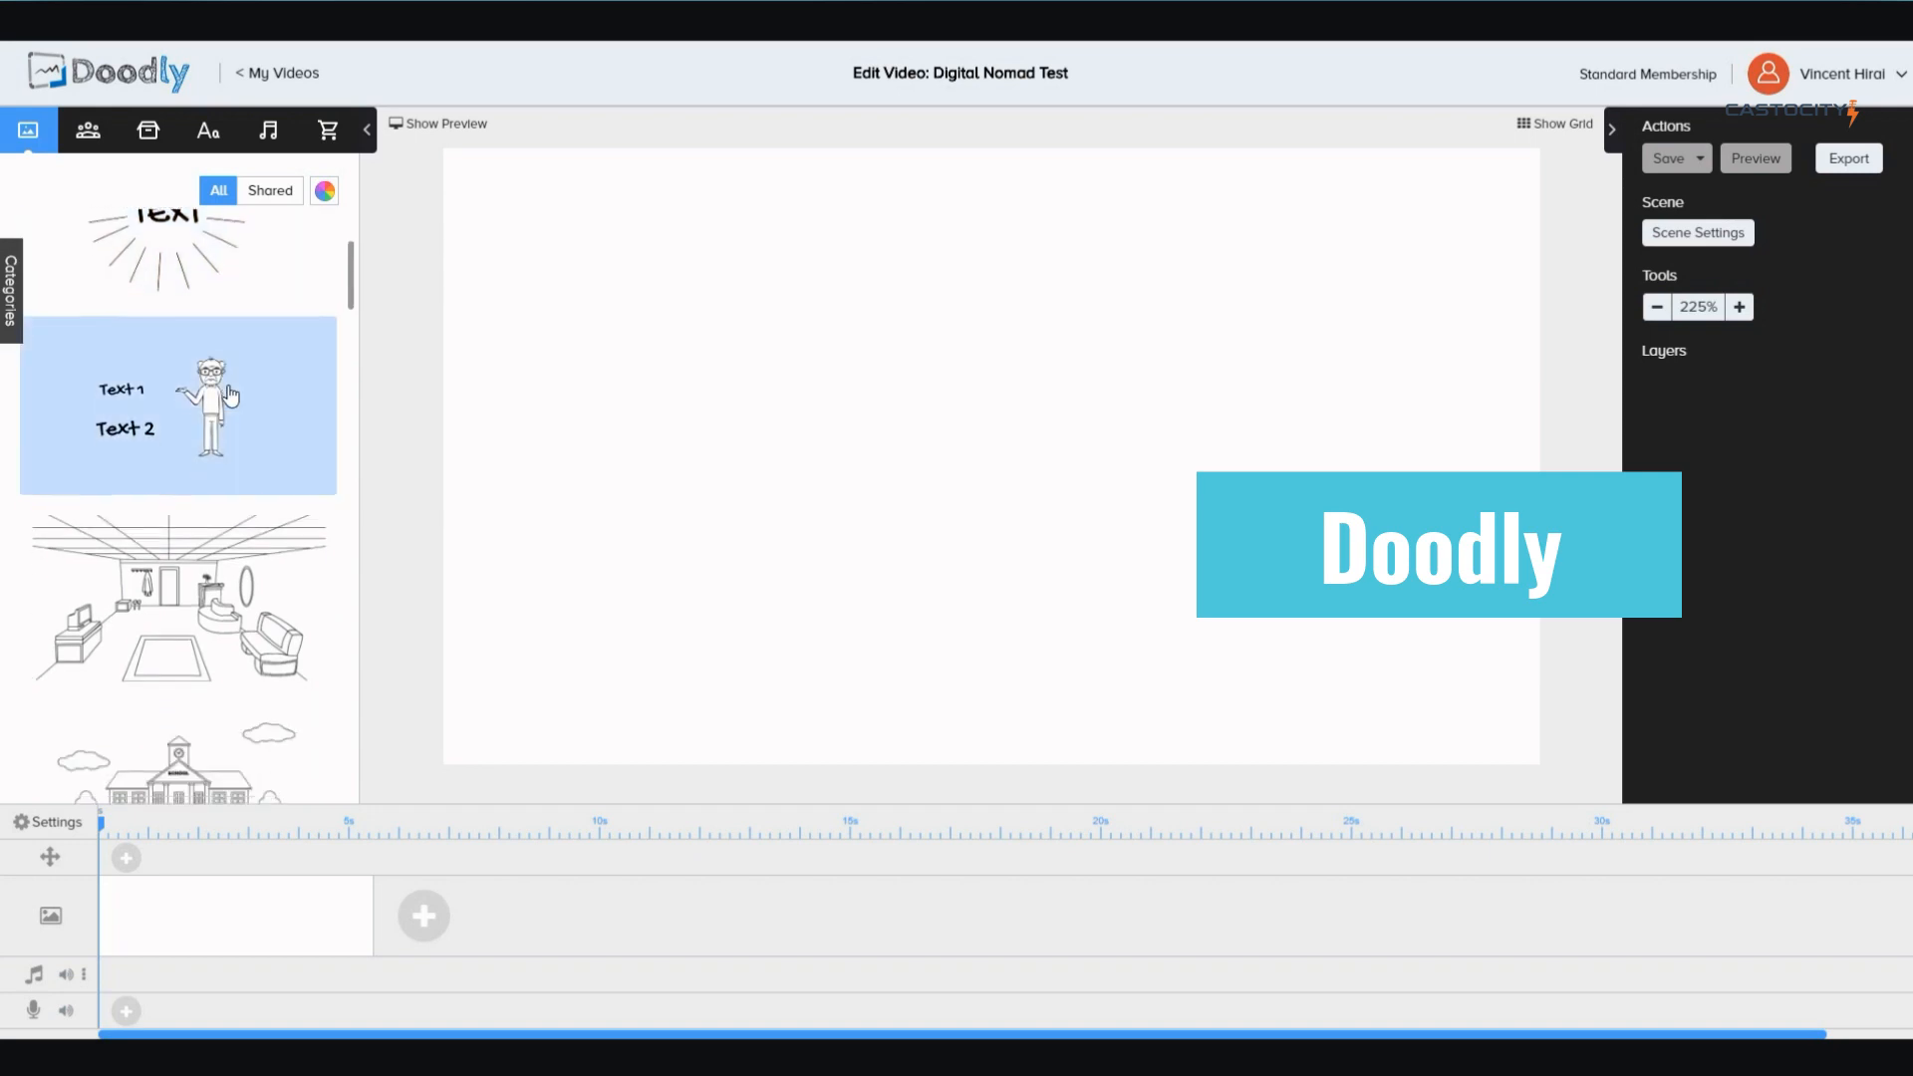
{"action": "scroll", "coordinate": [230, 395], "scroll_direction": "up", "scroll_amount": 2}
{"action": "scroll", "coordinate": [230, 395], "scroll_direction": "down", "scroll_amount": 5}
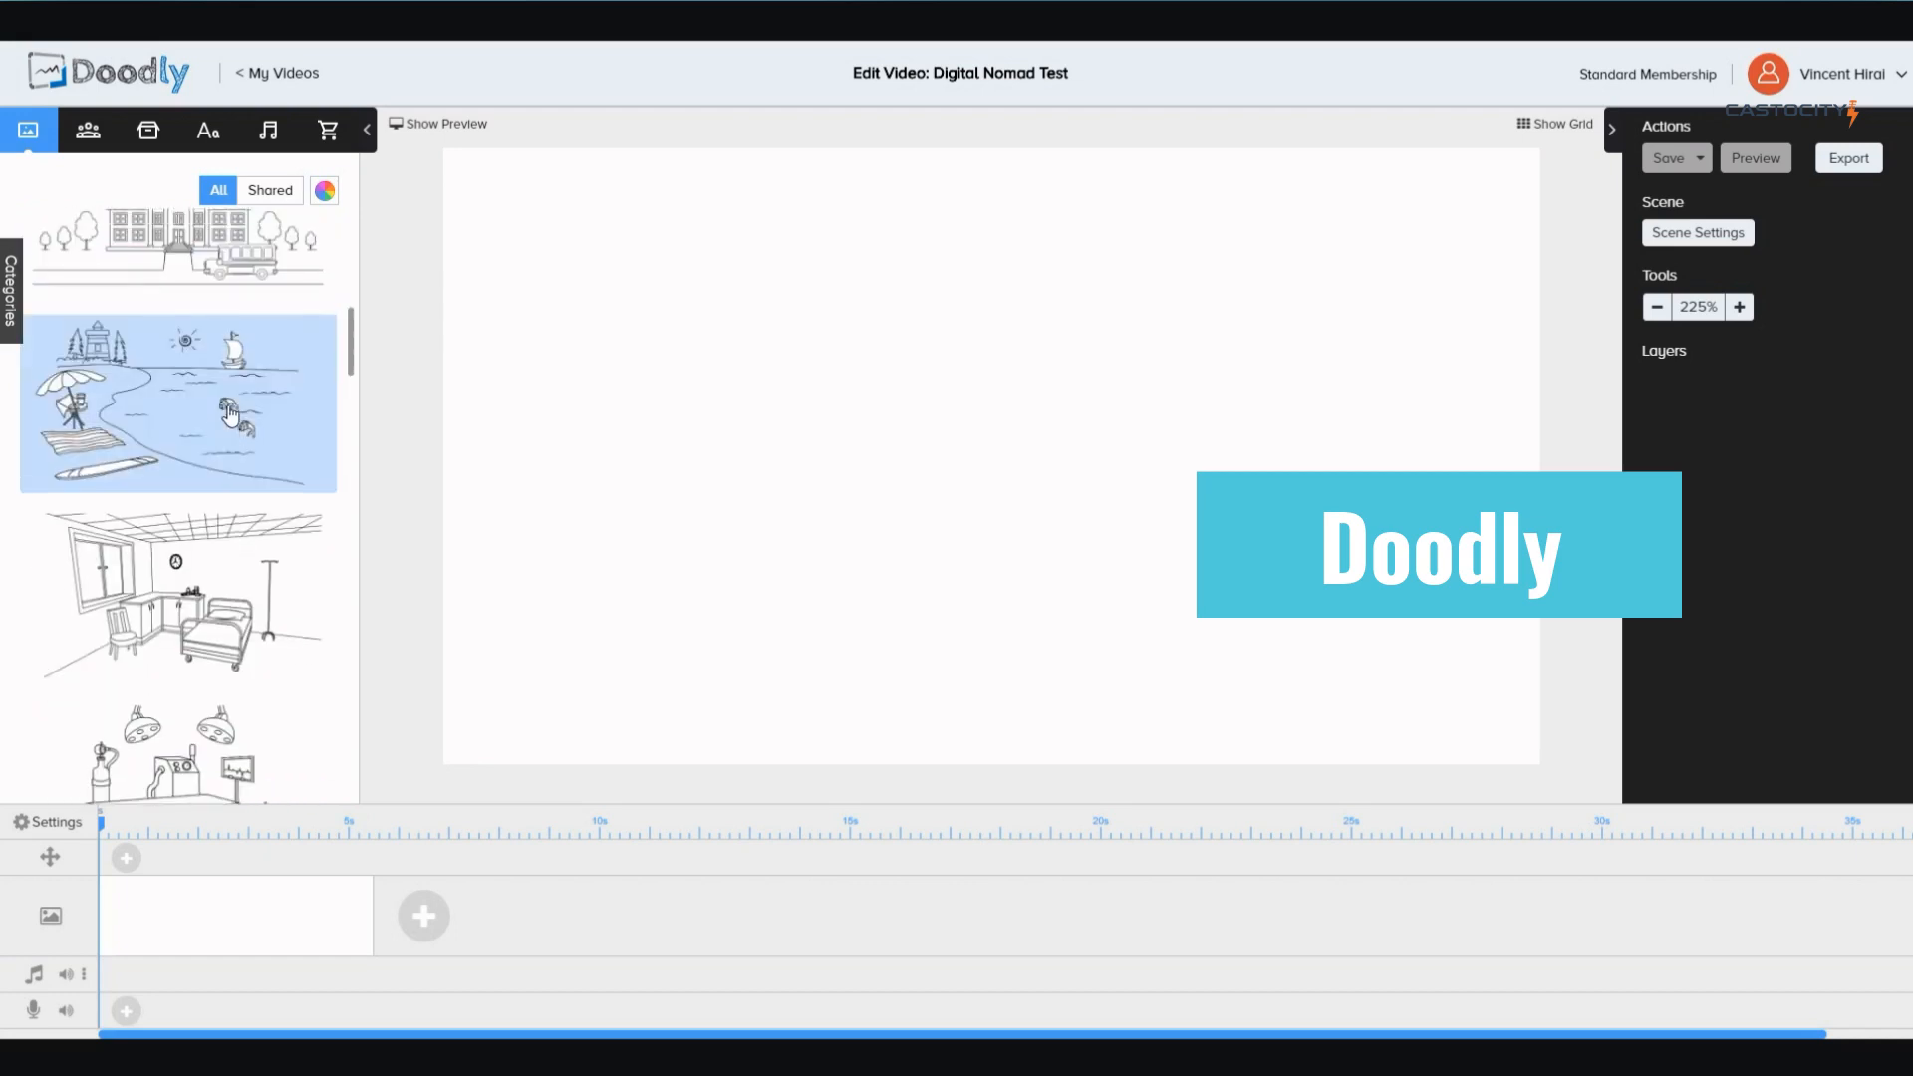
{"action": "scroll", "coordinate": [230, 396], "scroll_direction": "up", "scroll_amount": 2}
{"action": "scroll", "coordinate": [238, 472], "scroll_direction": "down", "scroll_amount": 1}
{"action": "scroll", "coordinate": [238, 471], "scroll_direction": "up", "scroll_amount": 3}
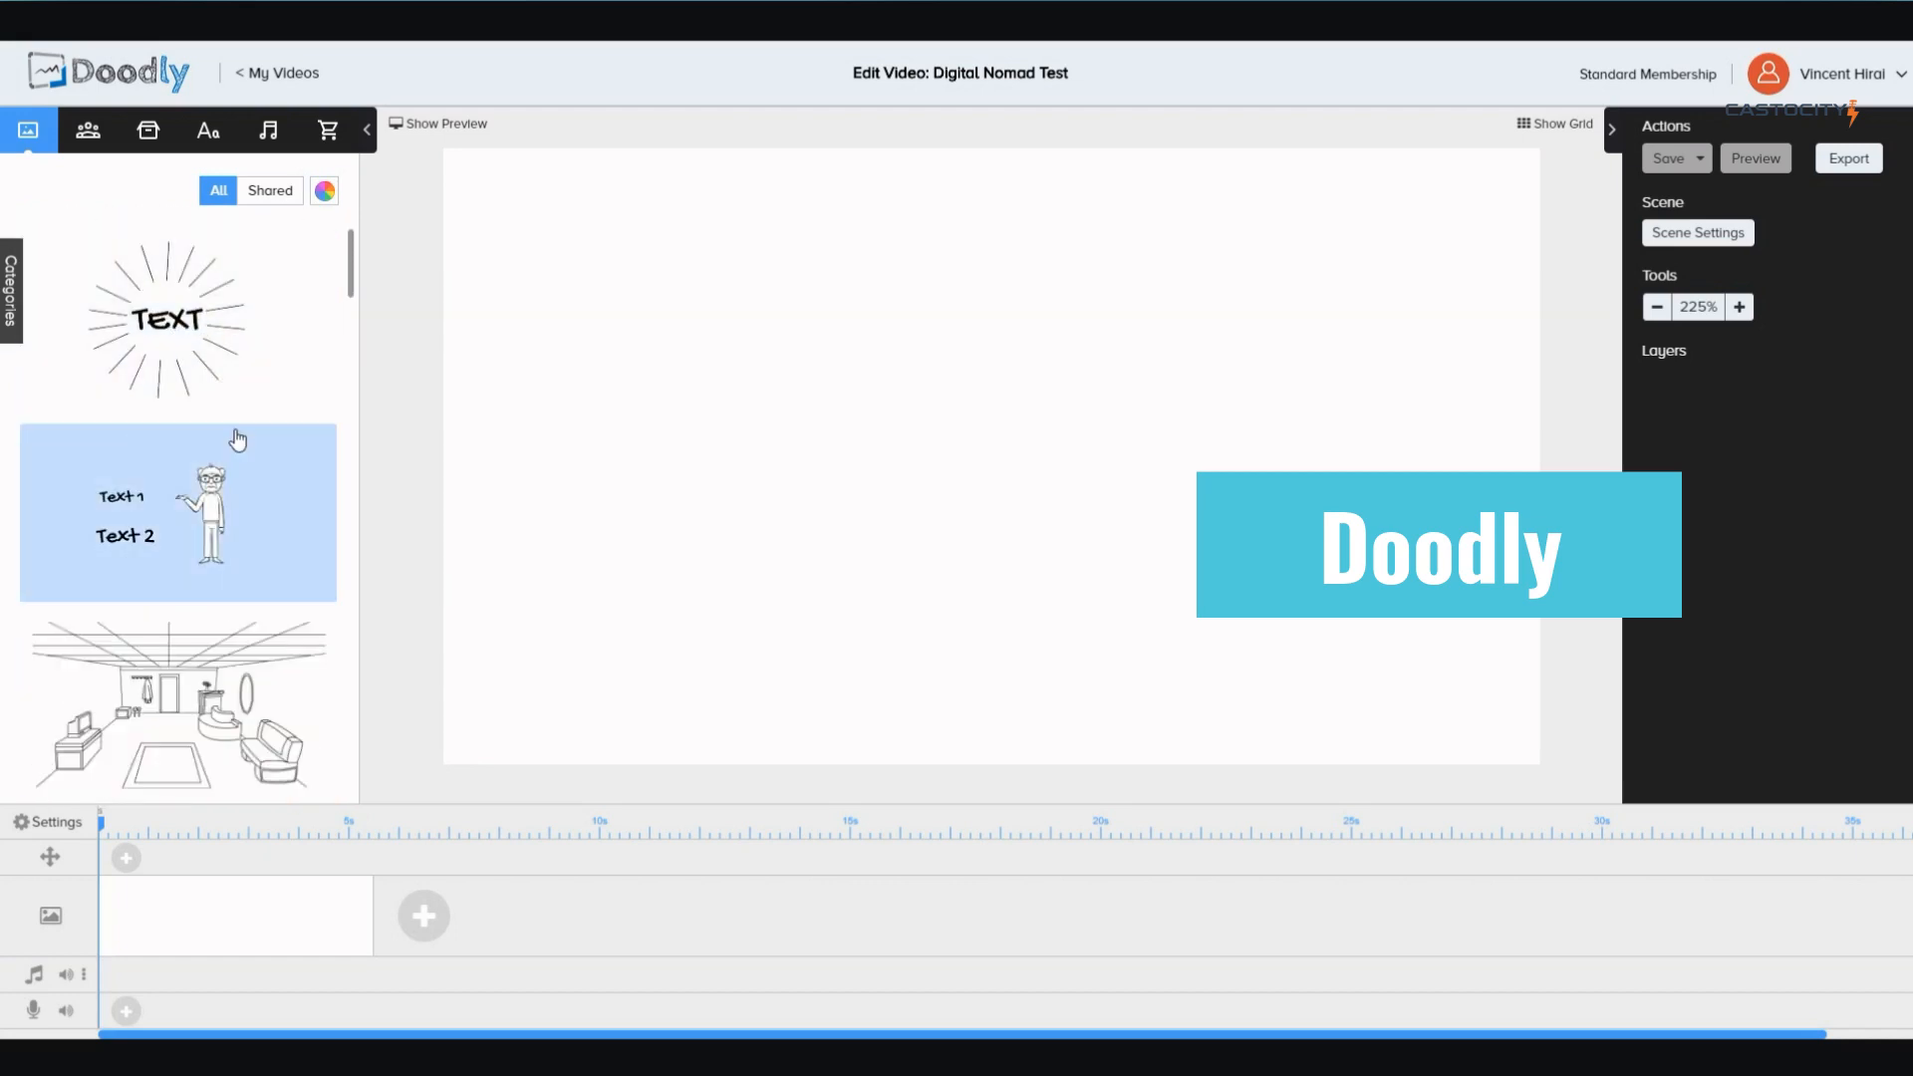
{"action": "scroll", "coordinate": [238, 443], "scroll_direction": "down", "scroll_amount": 1}
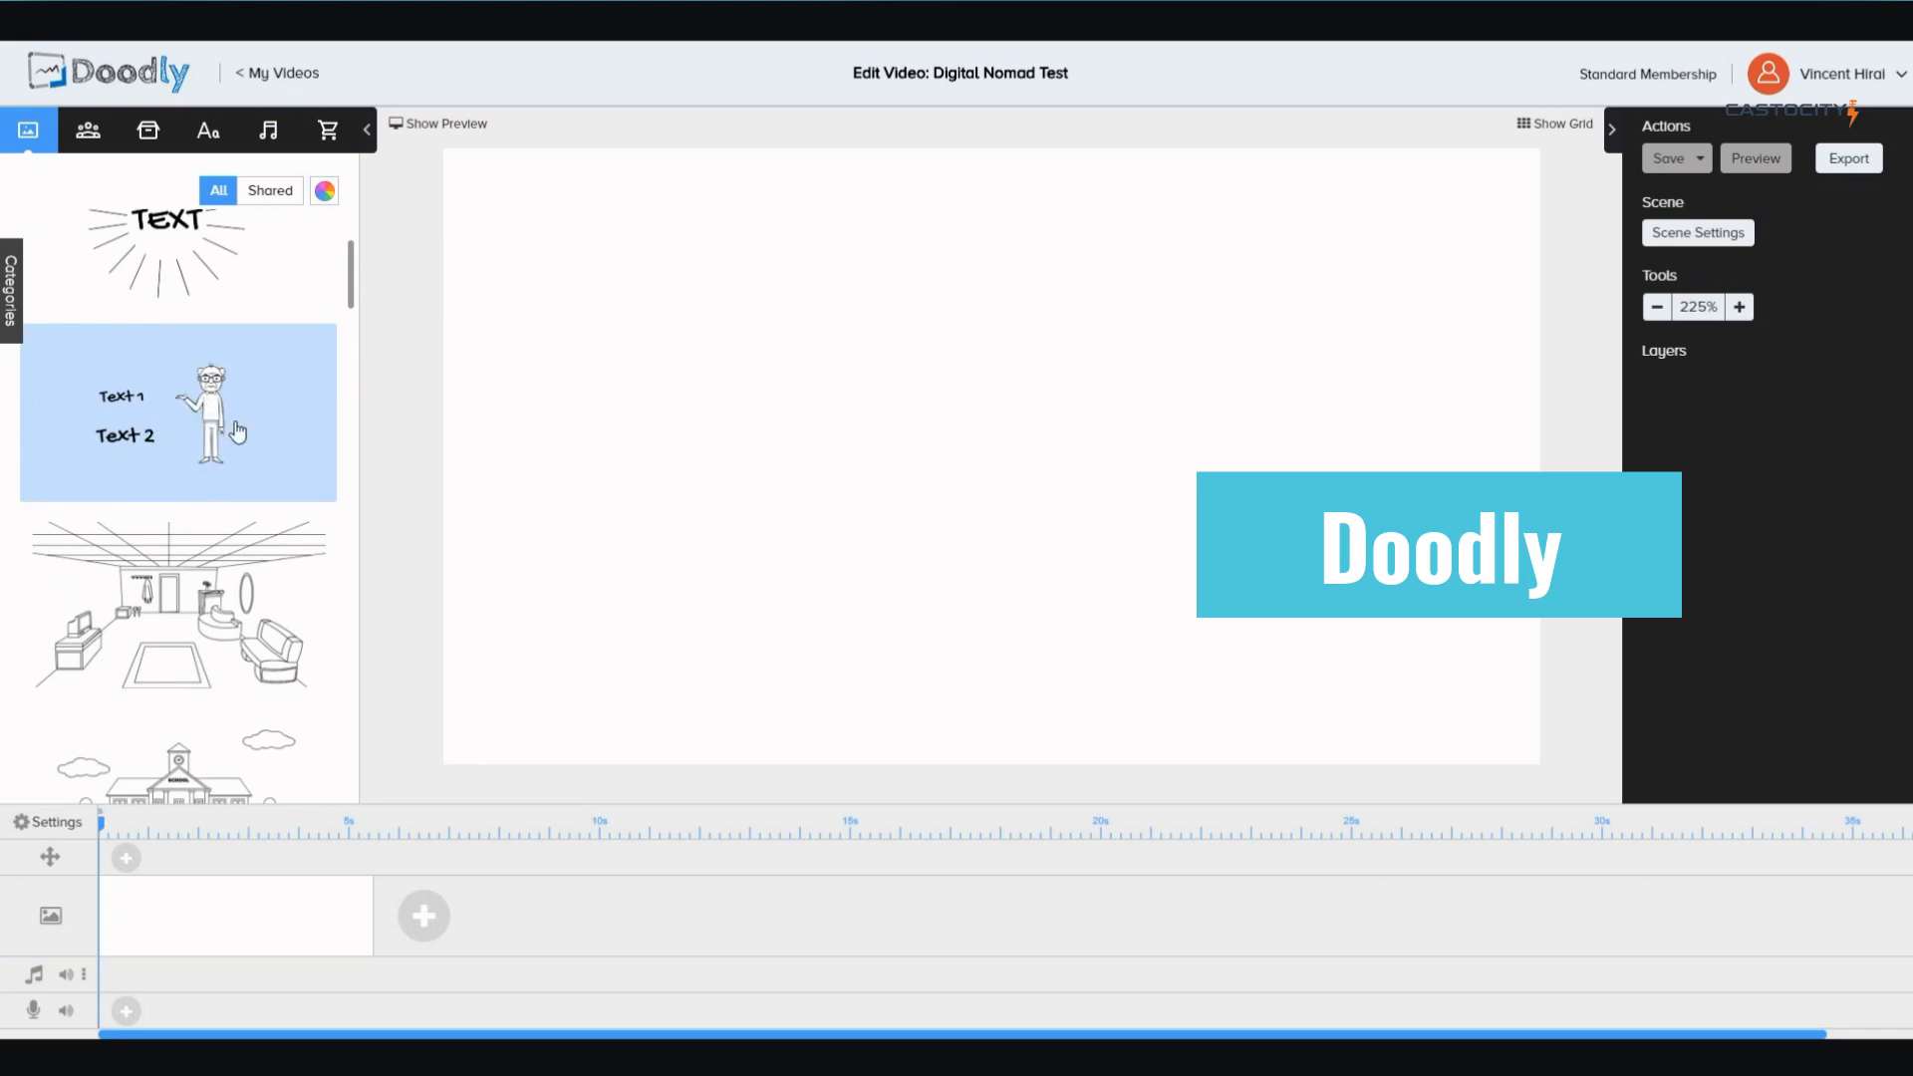
{"action": "scroll", "coordinate": [240, 428], "scroll_direction": "down", "scroll_amount": 2}
{"action": "scroll", "coordinate": [239, 448], "scroll_direction": "down", "scroll_amount": 1}
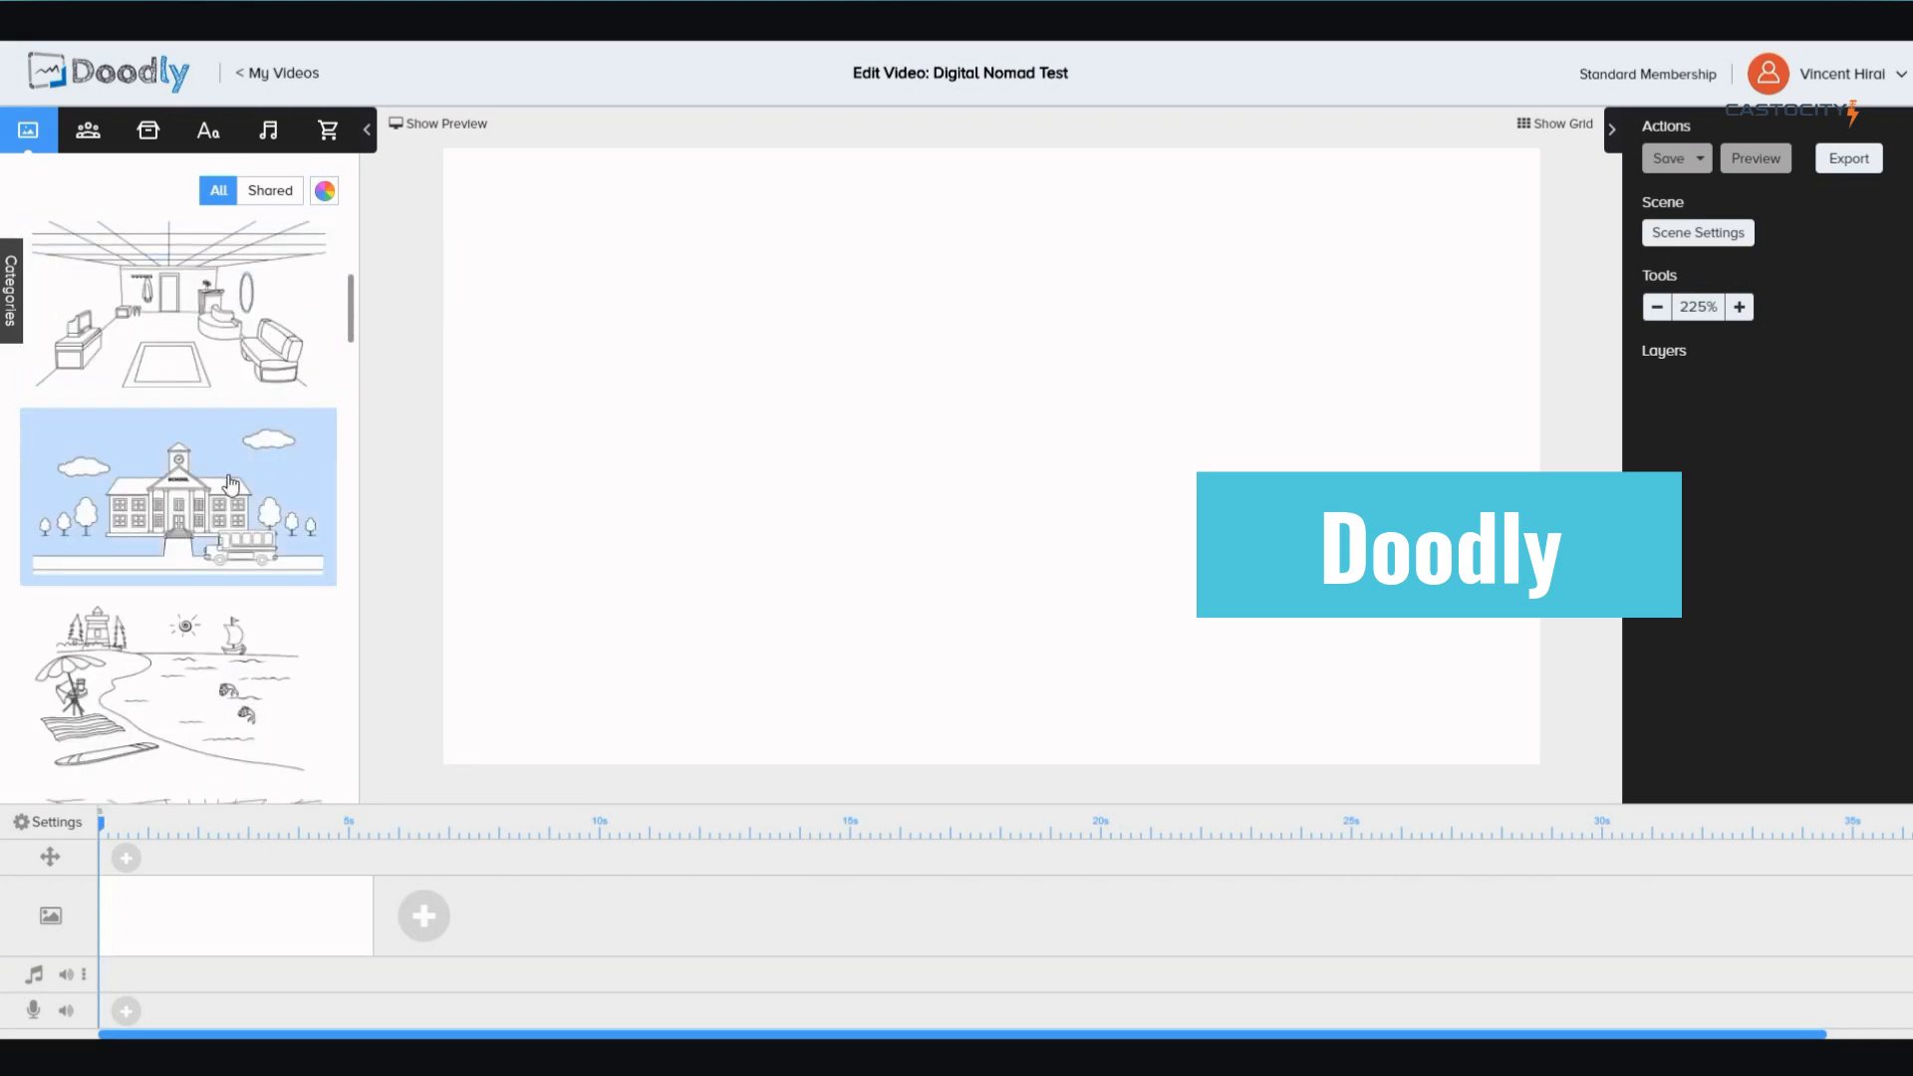
{"action": "scroll", "coordinate": [235, 489], "scroll_direction": "down", "scroll_amount": 4}
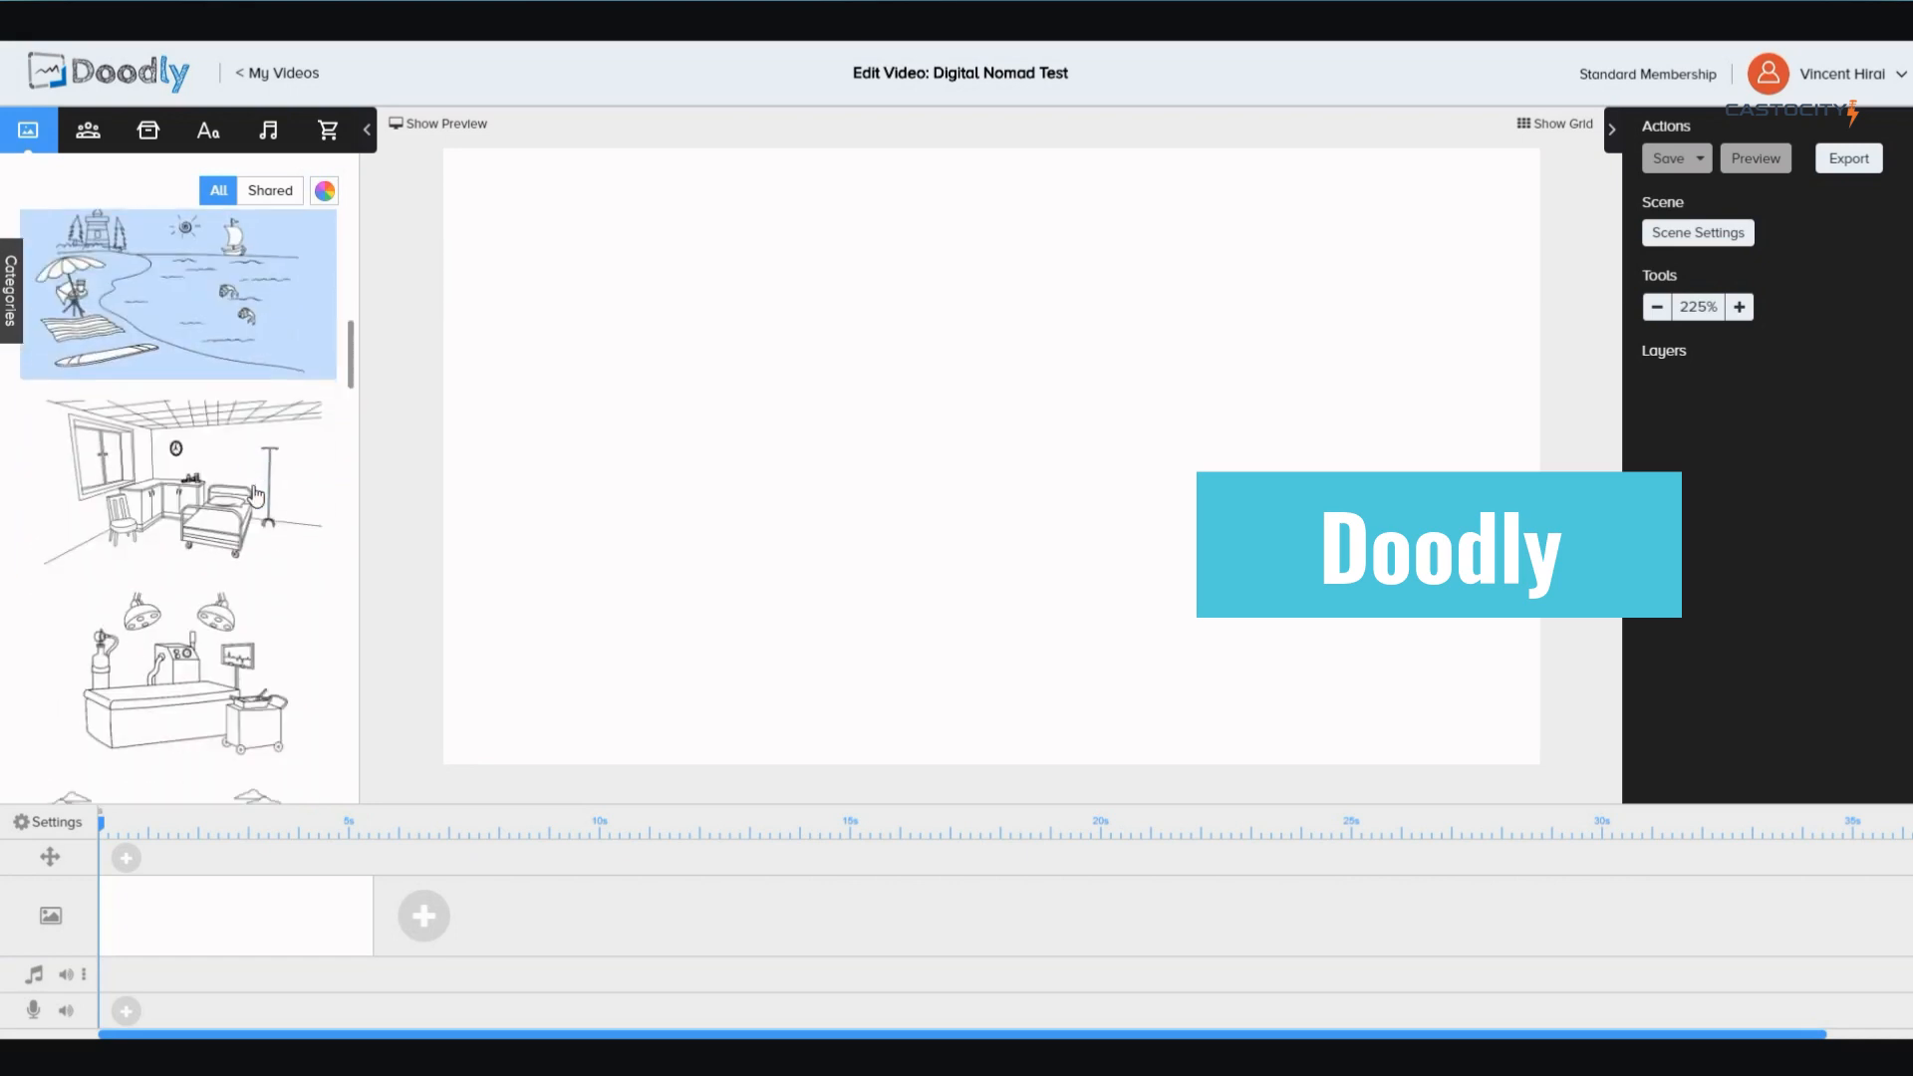
{"action": "scroll", "coordinate": [259, 503], "scroll_direction": "down", "scroll_amount": 2}
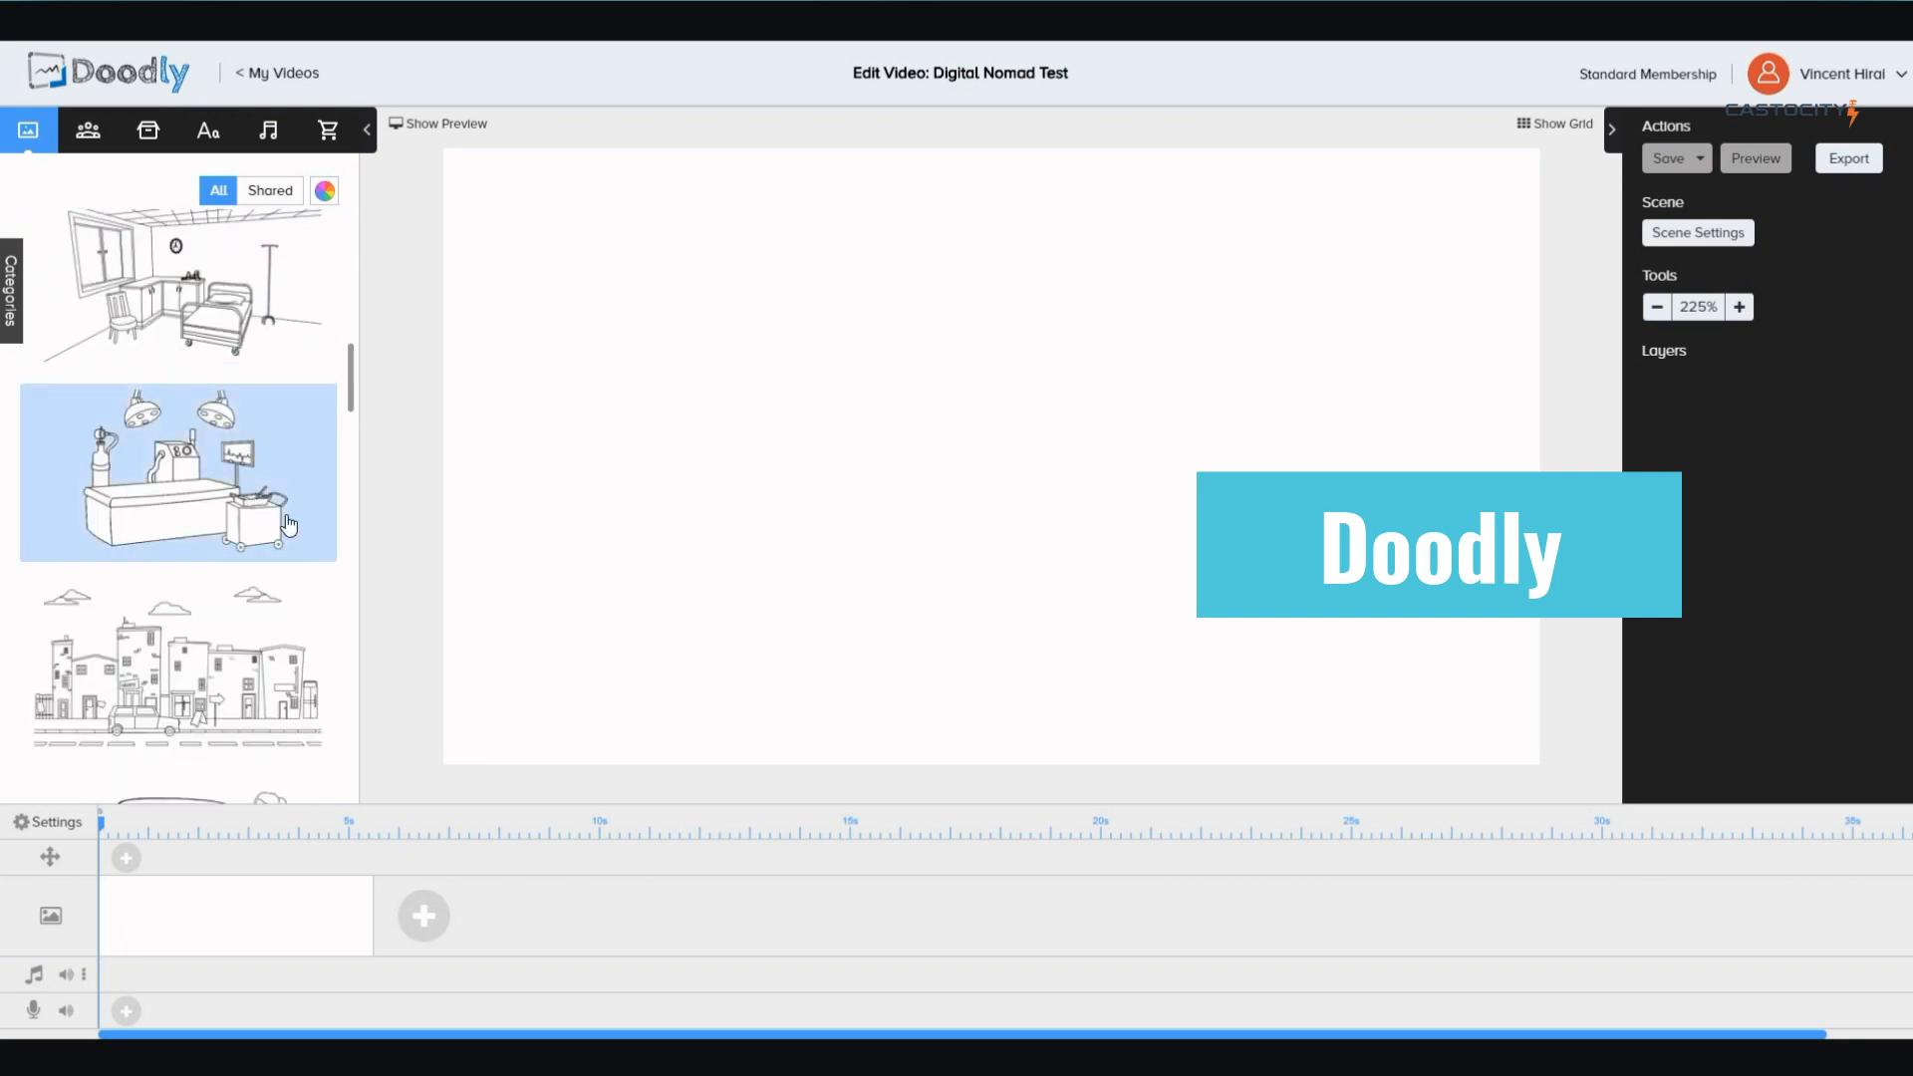
{"action": "scroll", "coordinate": [289, 525], "scroll_direction": "down", "scroll_amount": 2}
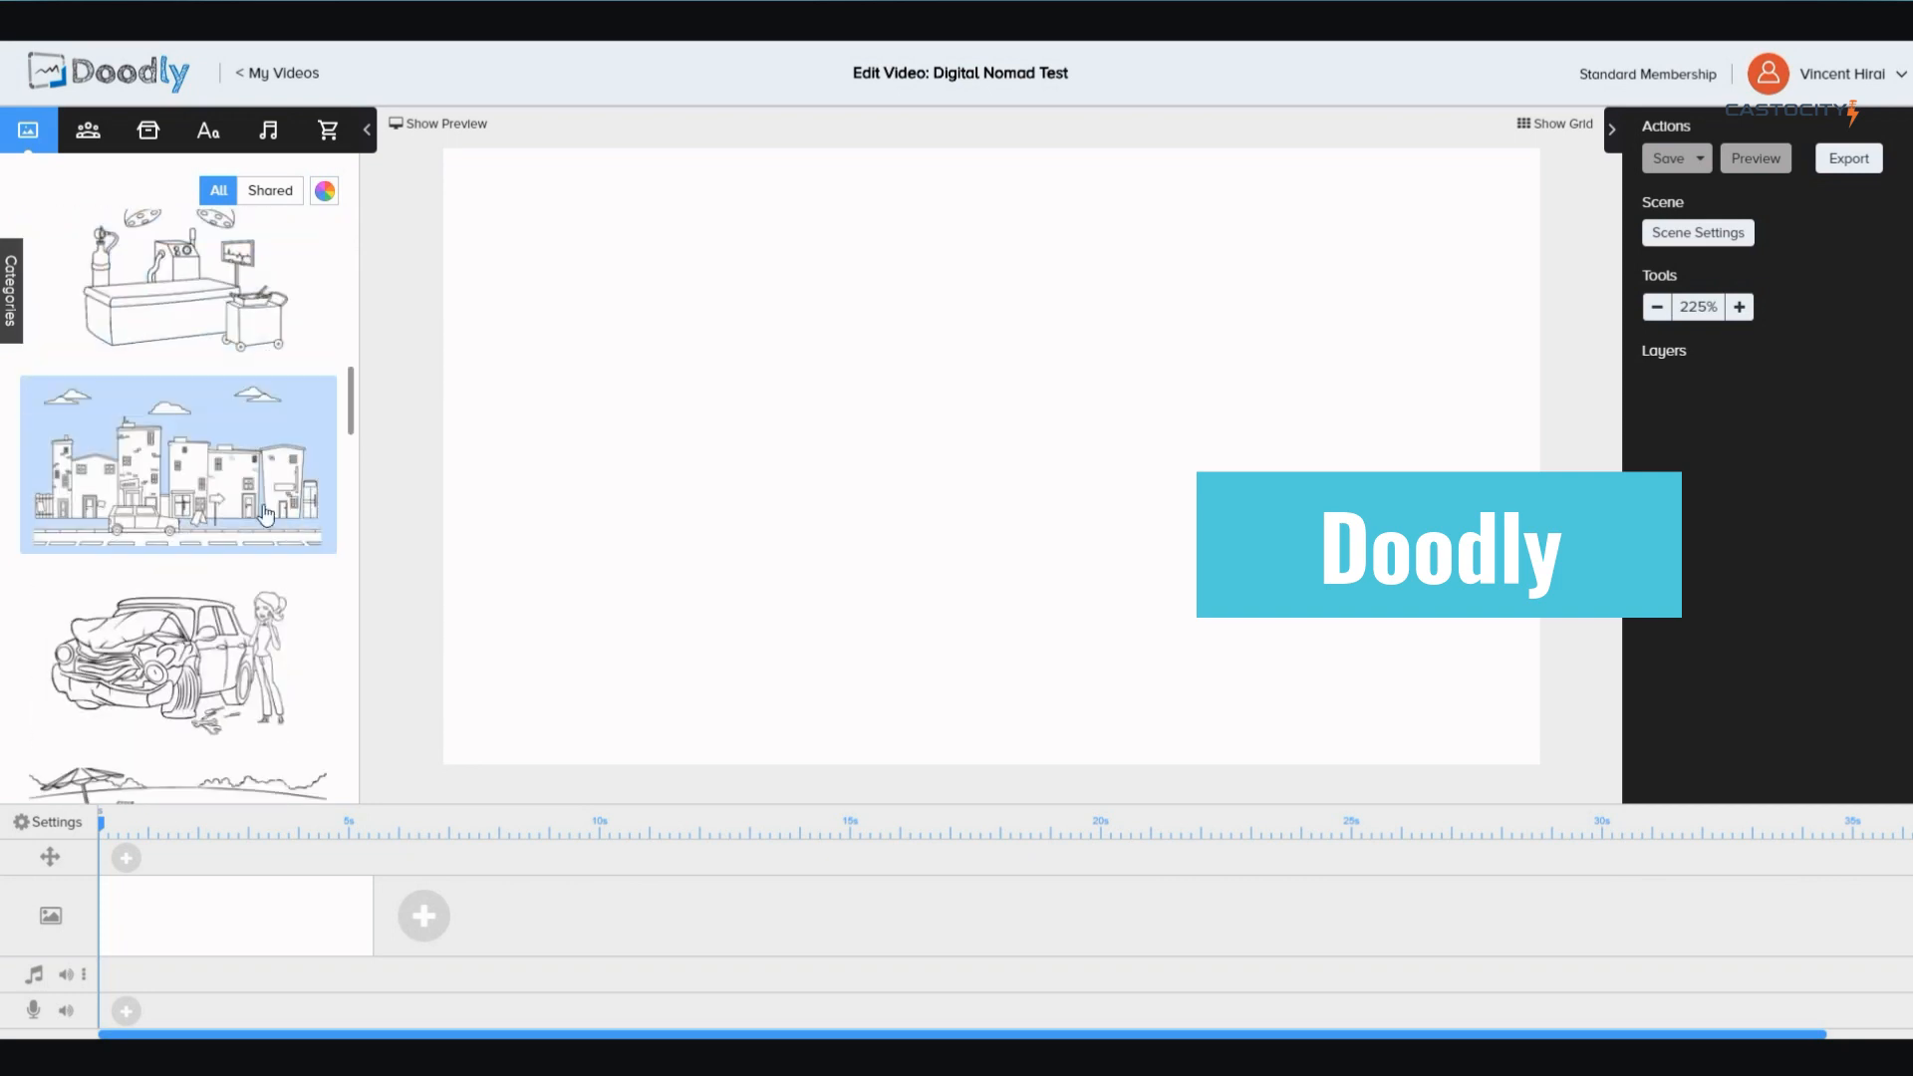
{"action": "scroll", "coordinate": [292, 517], "scroll_direction": "down", "scroll_amount": 2}
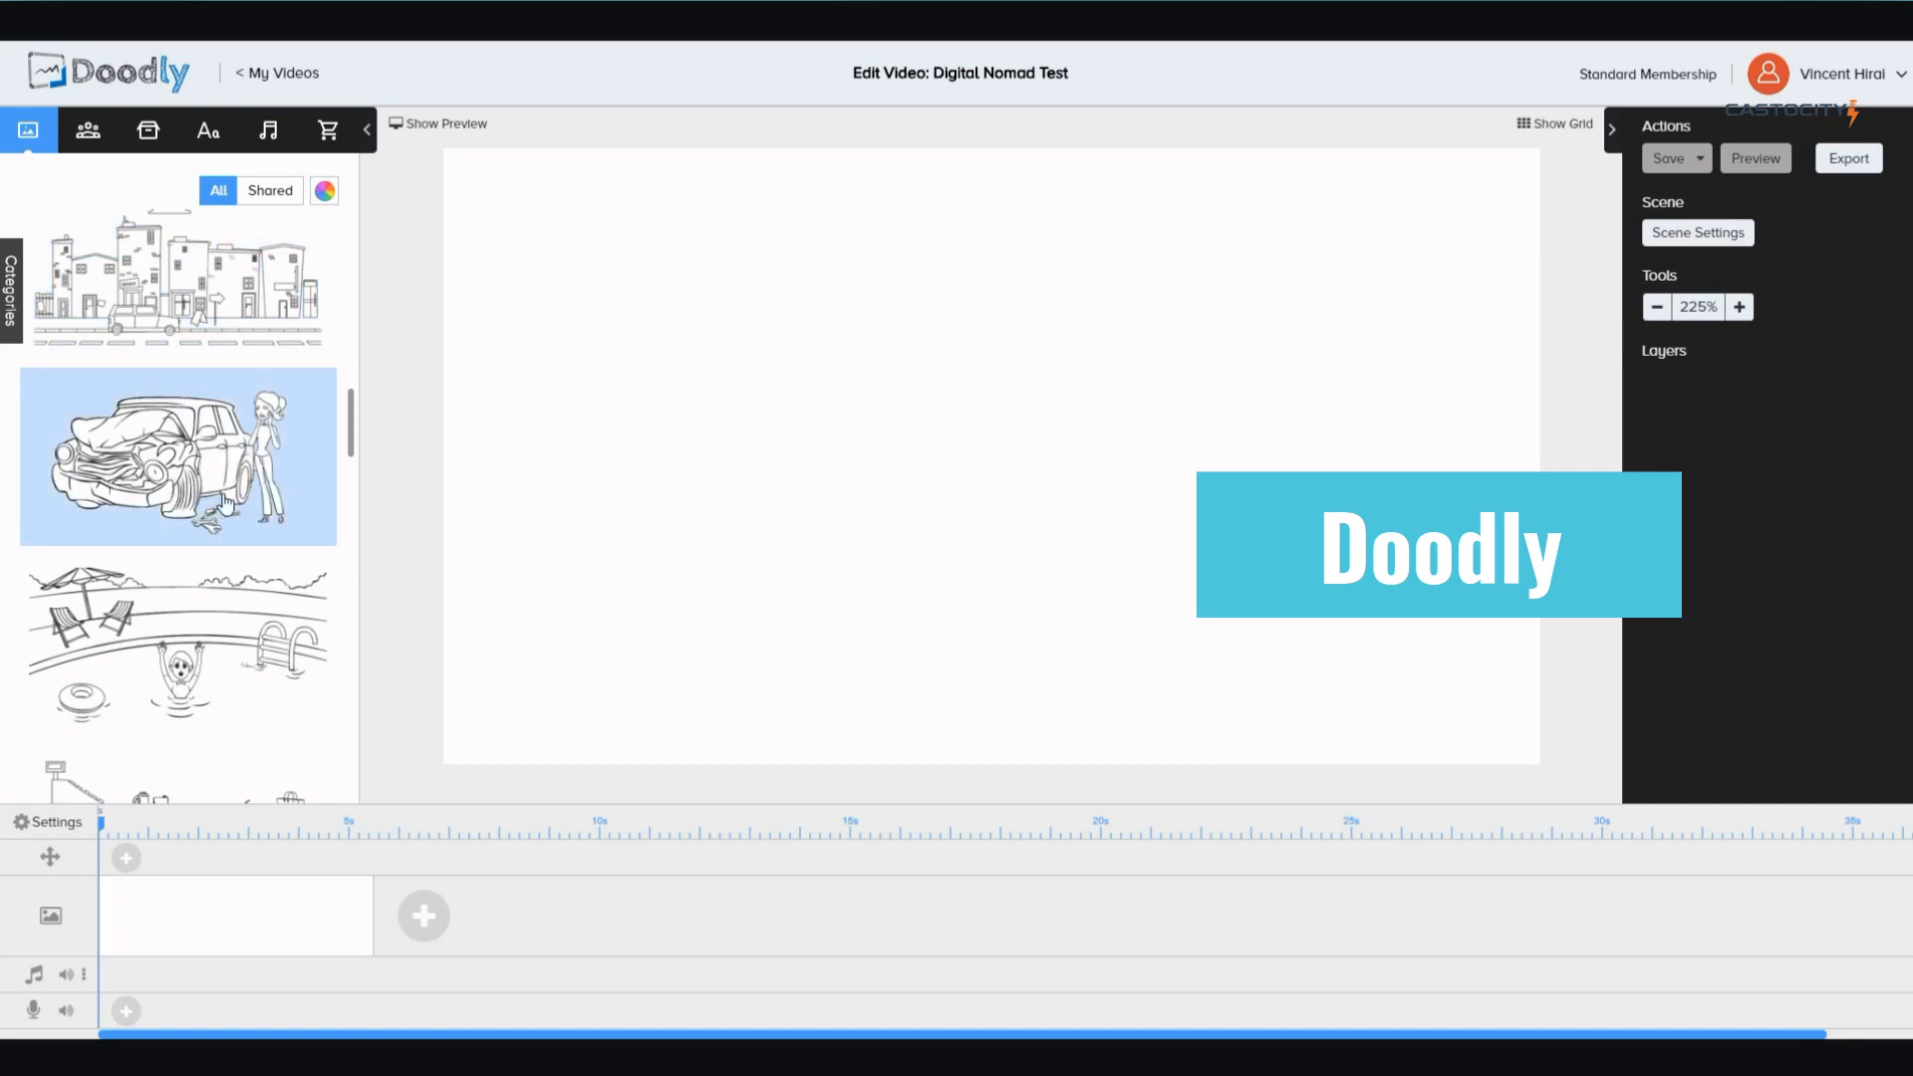
{"action": "scroll", "coordinate": [226, 503], "scroll_direction": "down", "scroll_amount": 2}
{"action": "scroll", "coordinate": [264, 474], "scroll_direction": "down", "scroll_amount": 2}
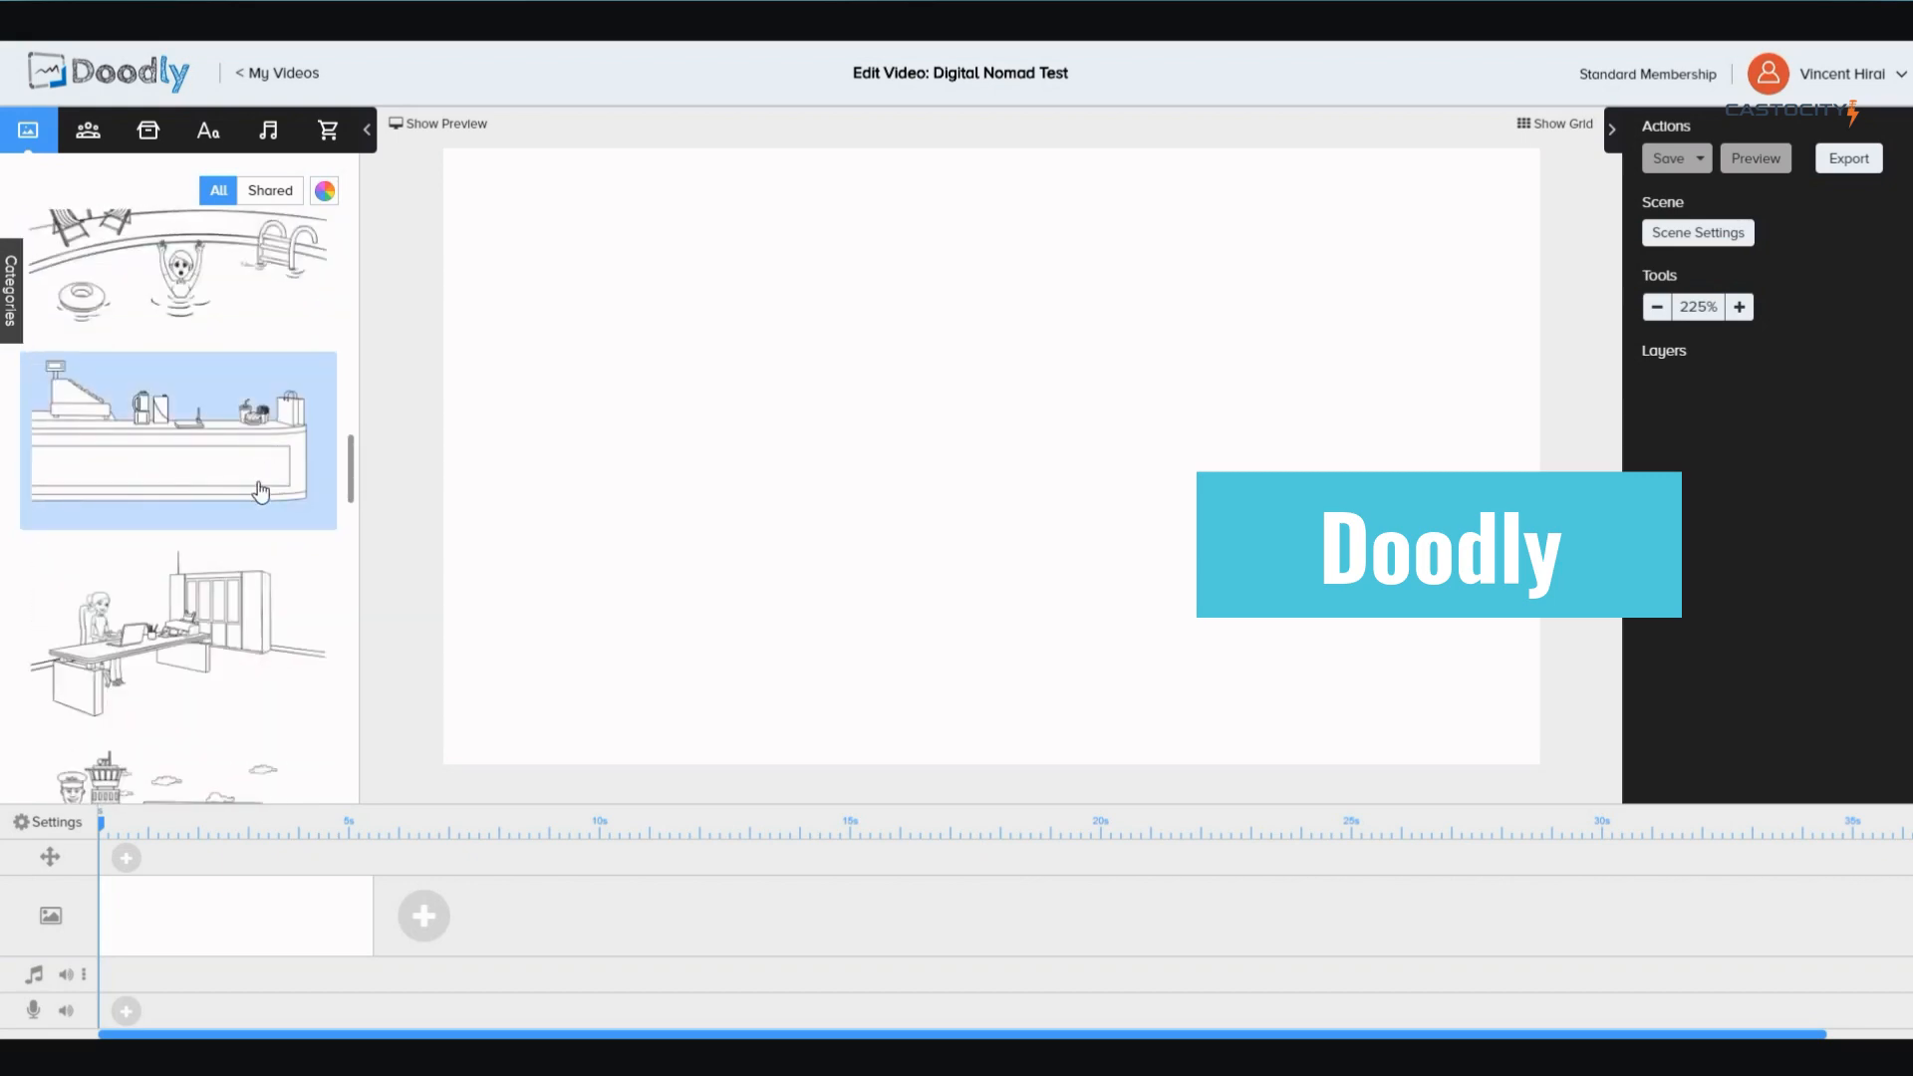
{"action": "scroll", "coordinate": [237, 491], "scroll_direction": "down", "scroll_amount": 15}
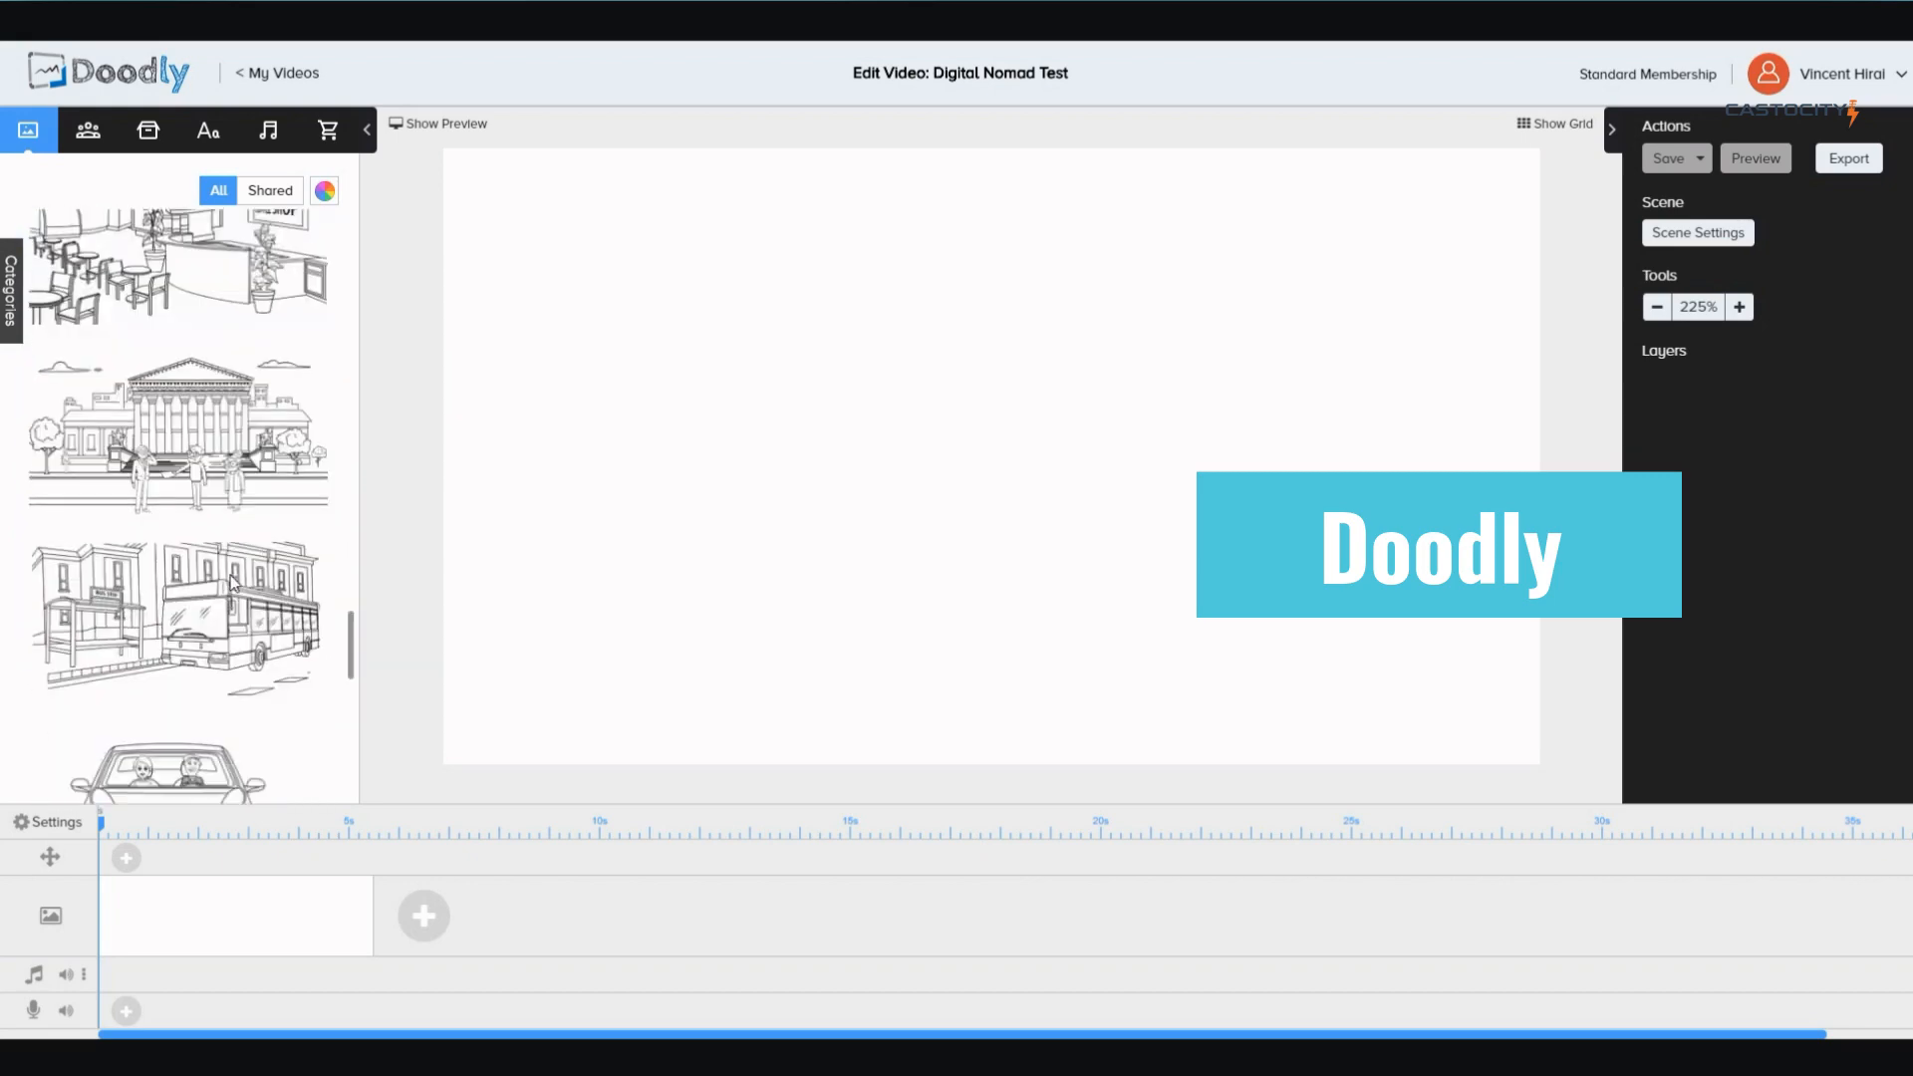
{"action": "scroll", "coordinate": [231, 584], "scroll_direction": "down", "scroll_amount": 10}
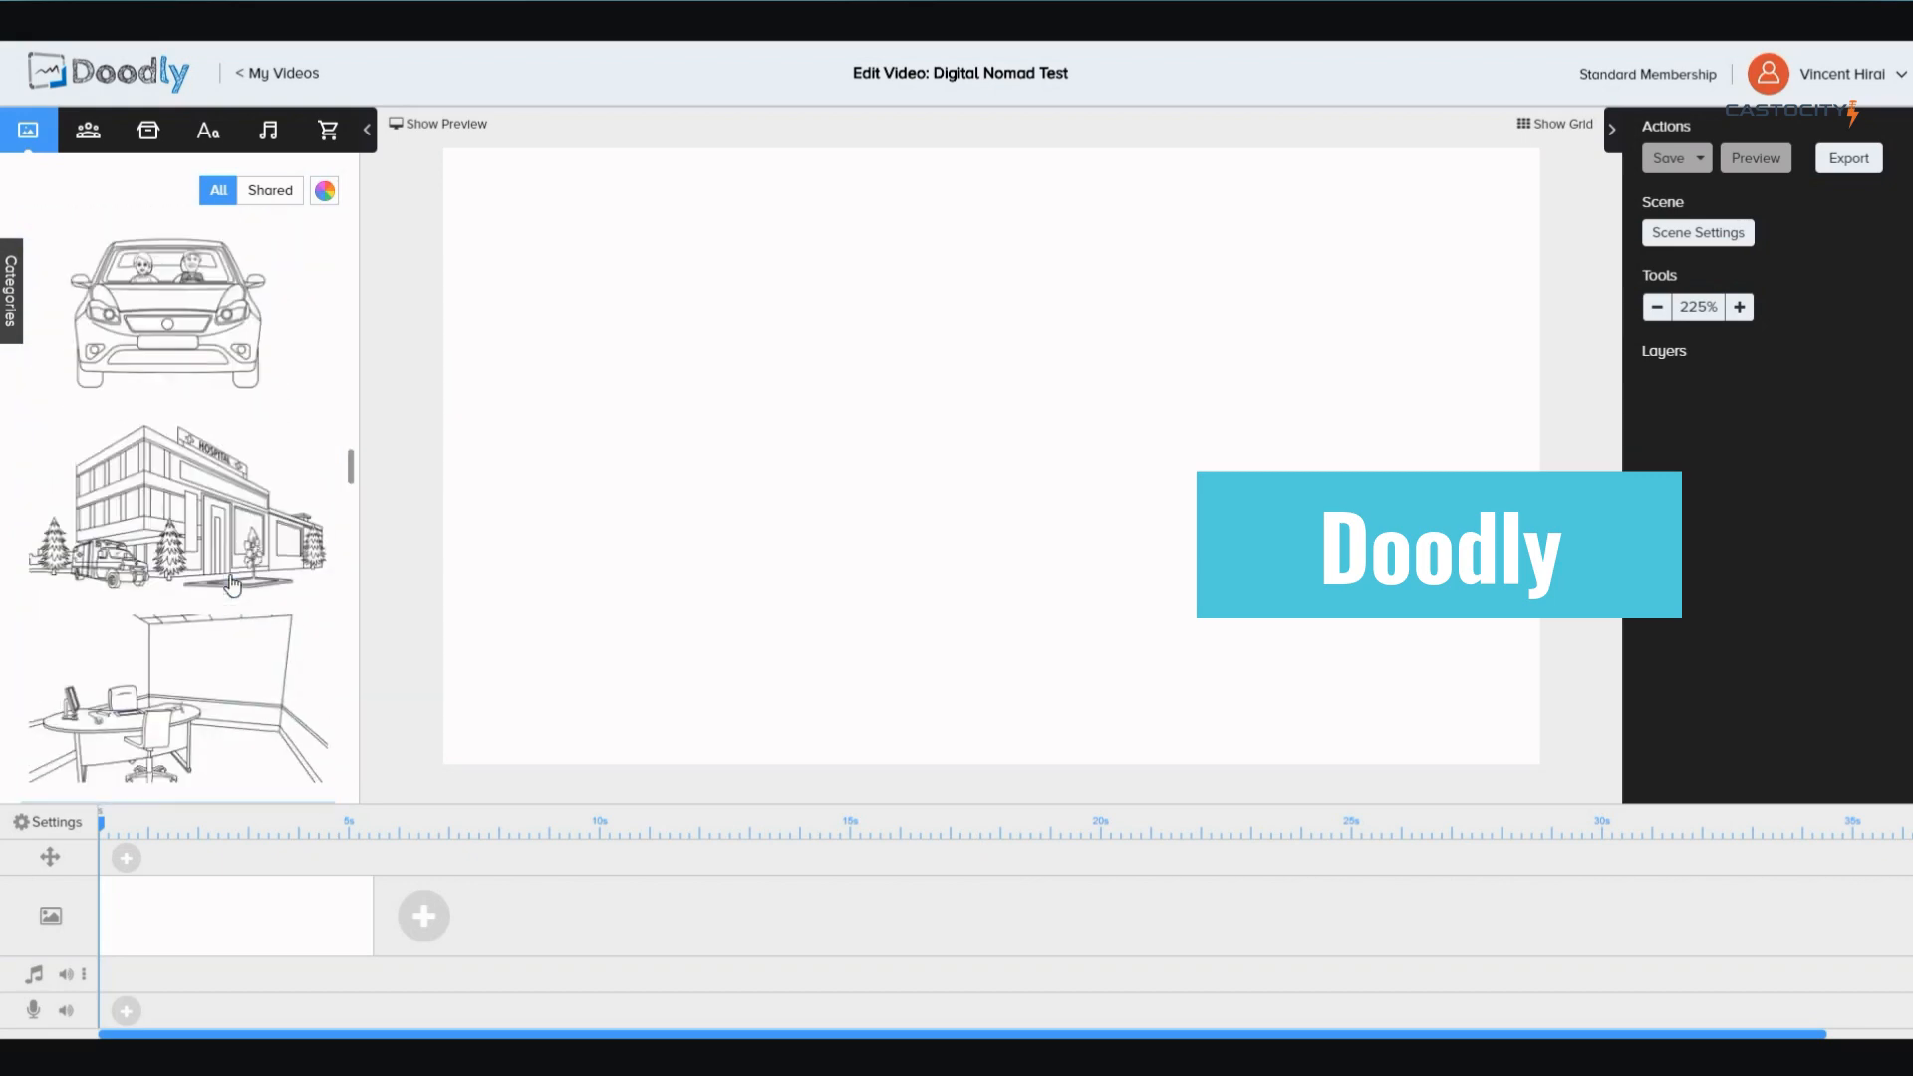
{"action": "scroll", "coordinate": [231, 584], "scroll_direction": "up", "scroll_amount": 15}
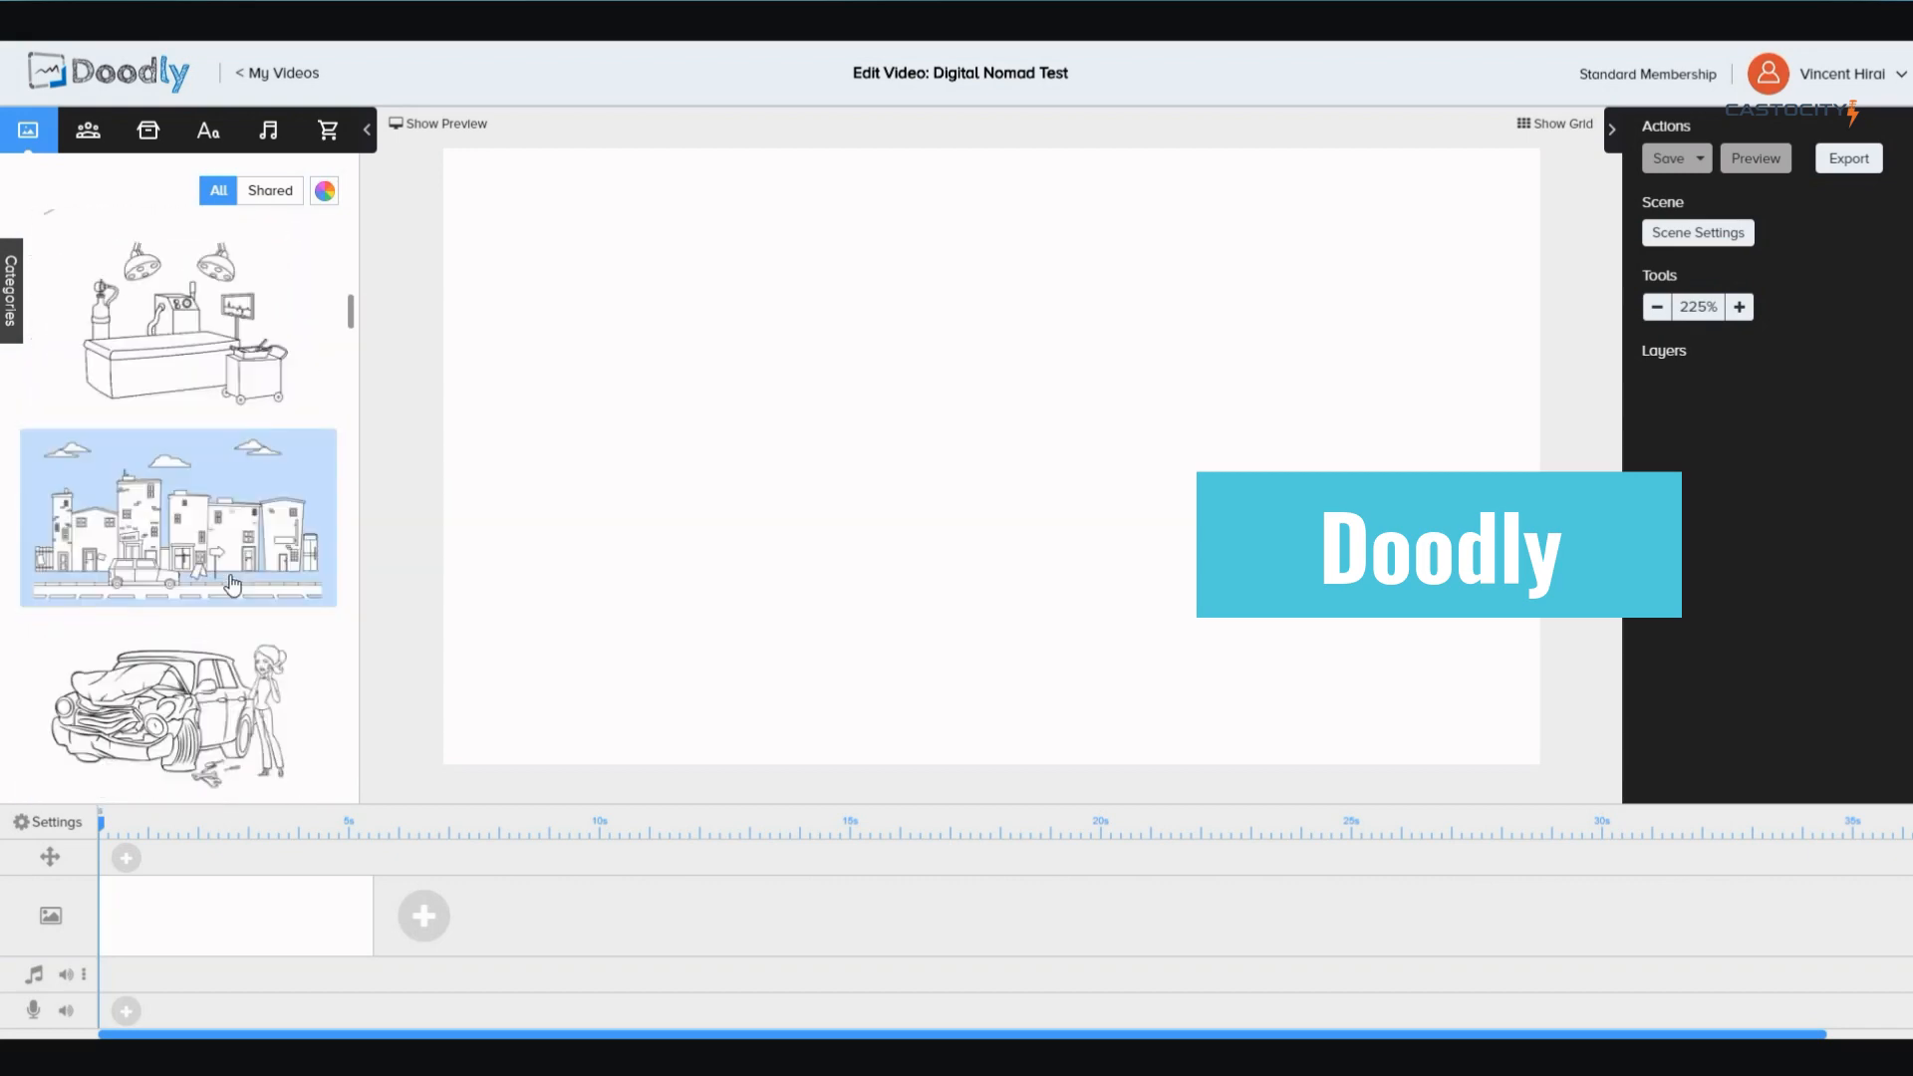
{"action": "scroll", "coordinate": [233, 583], "scroll_direction": "up", "scroll_amount": 5}
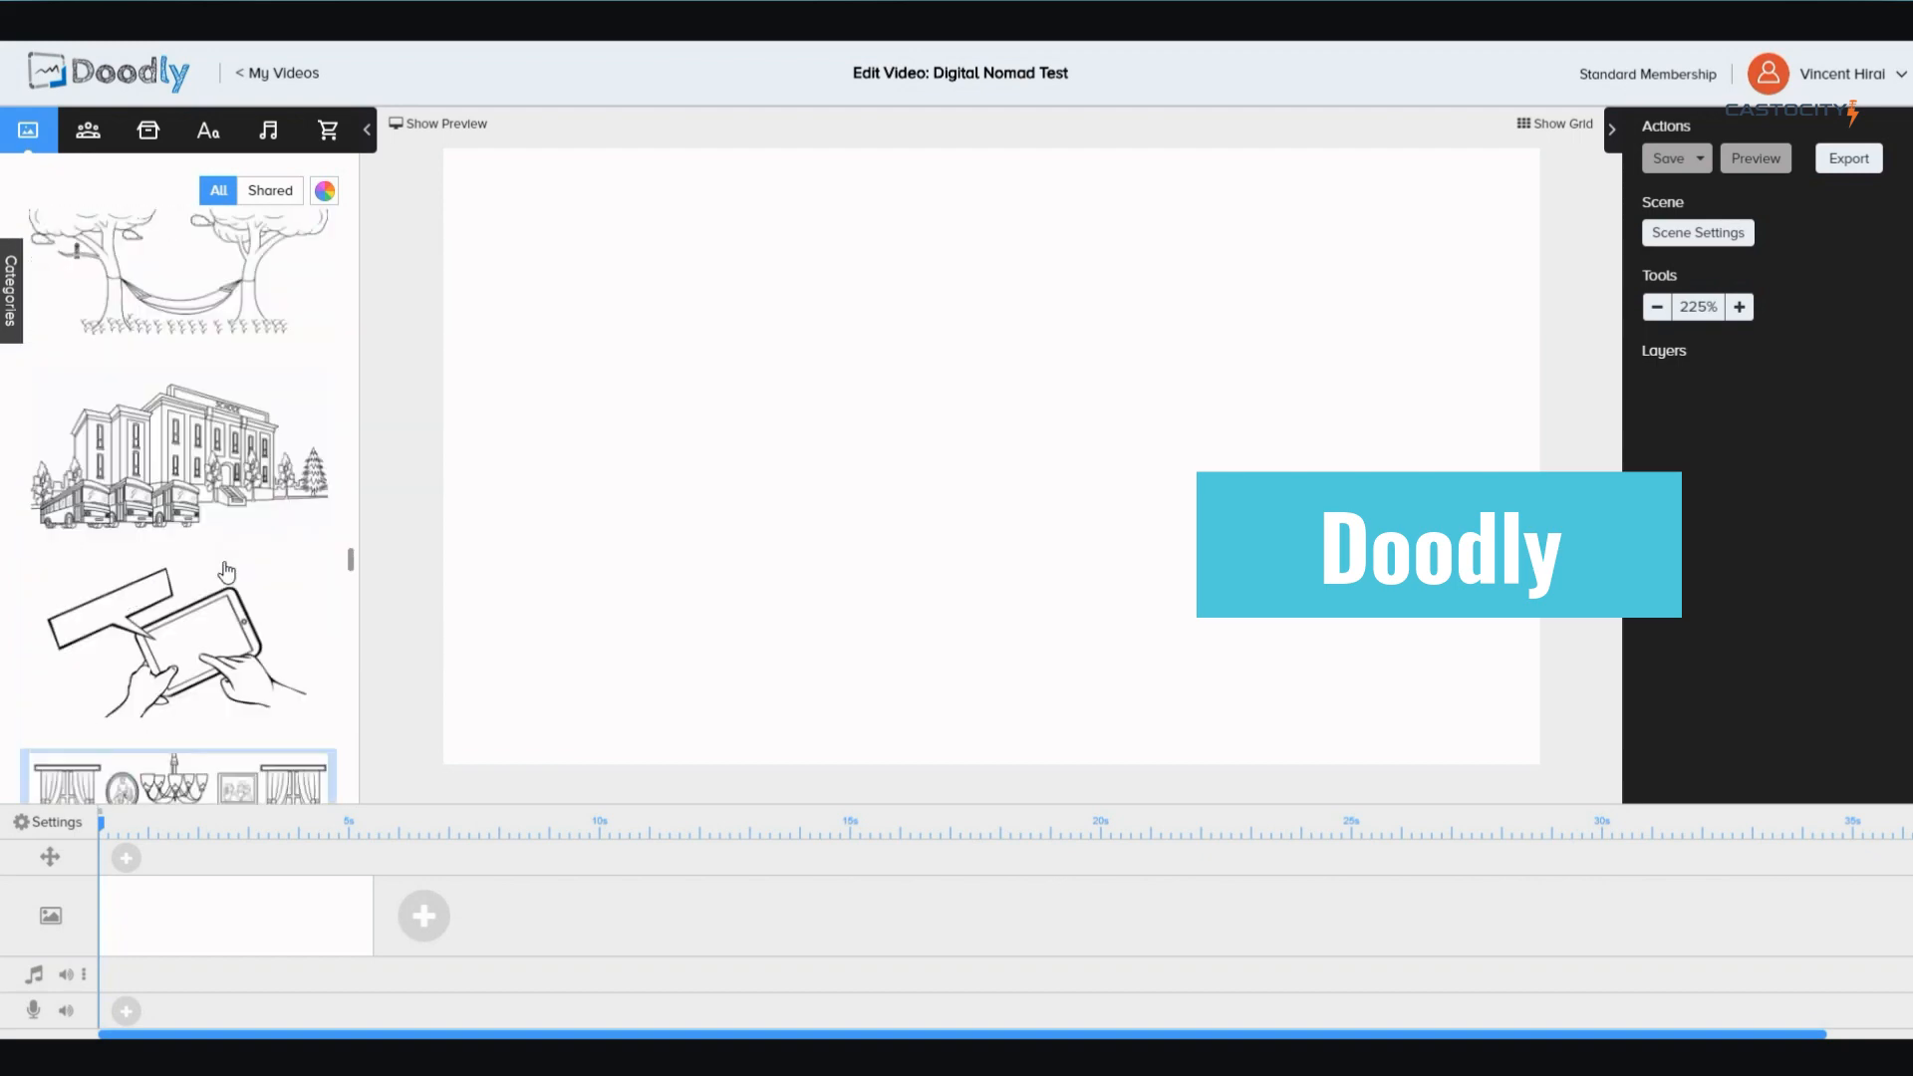
{"action": "scroll", "coordinate": [227, 570], "scroll_direction": "up", "scroll_amount": 4}
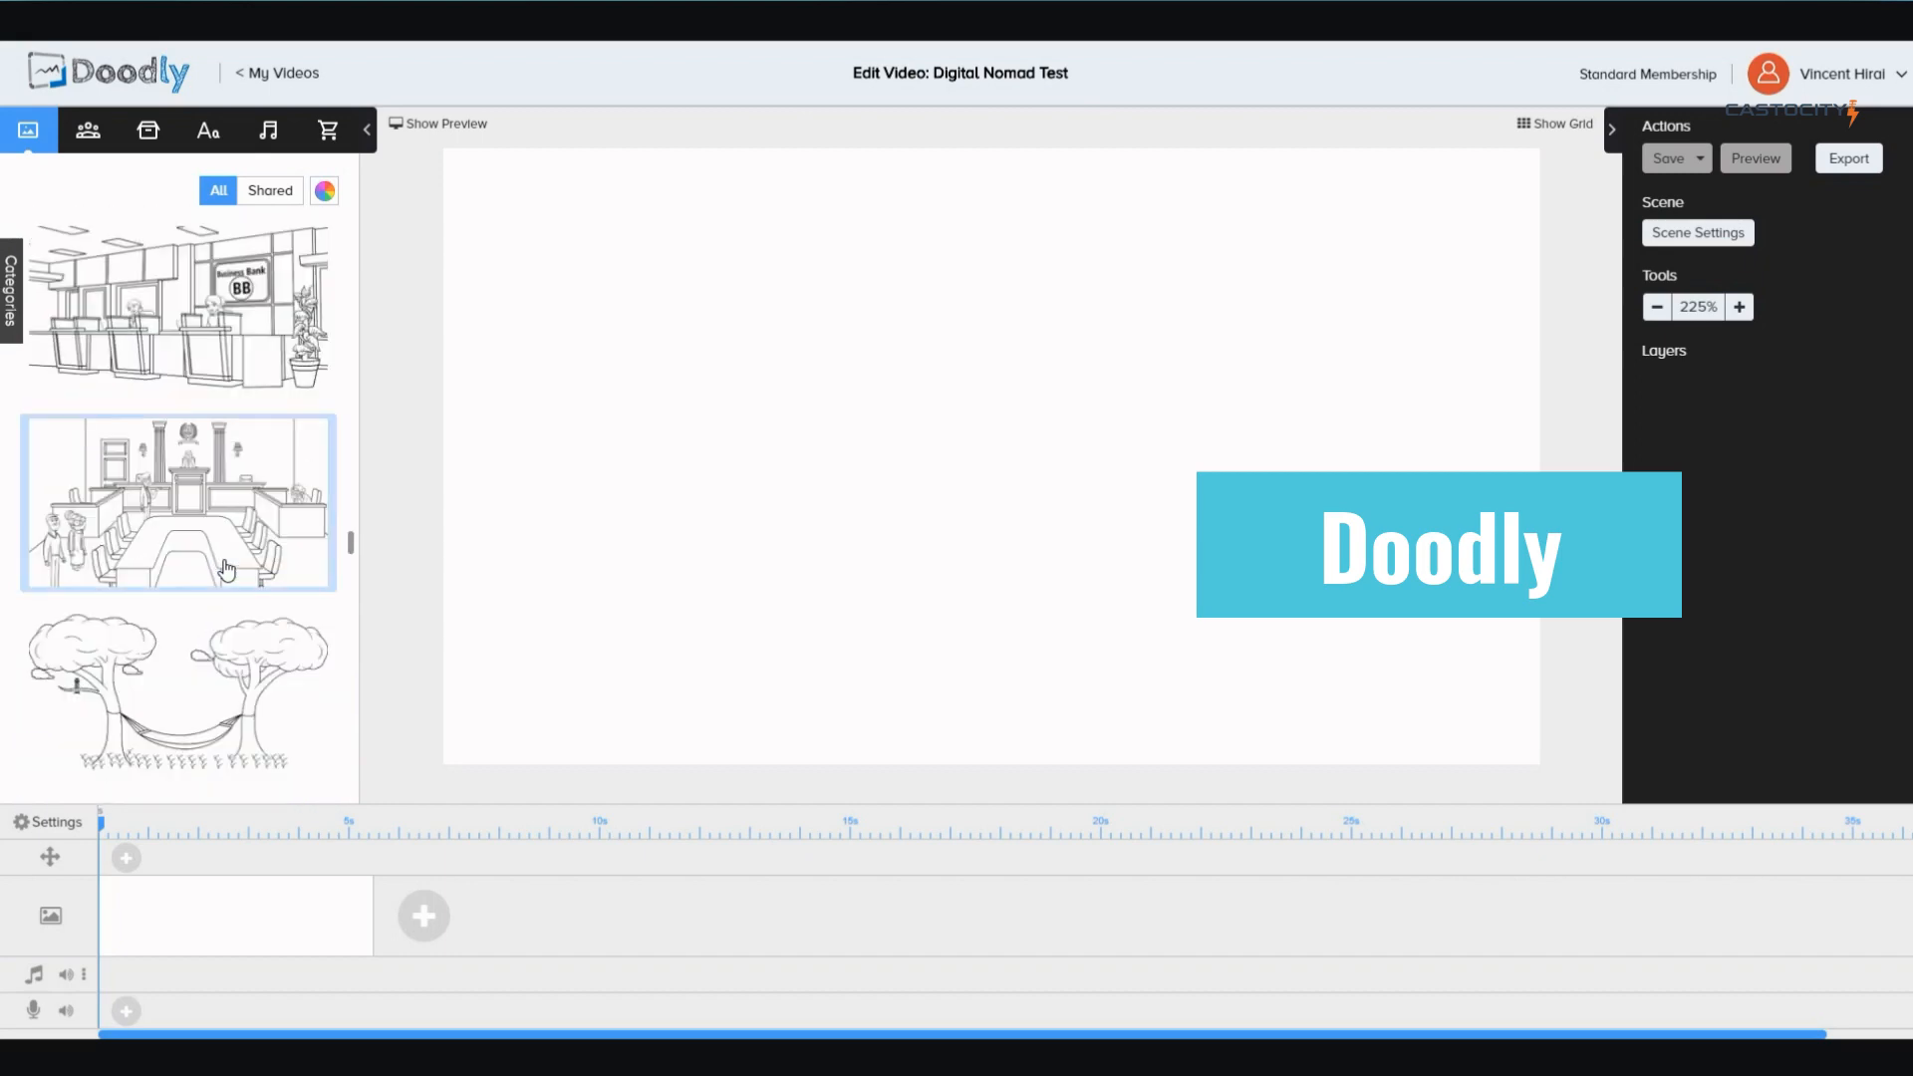
{"action": "scroll", "coordinate": [227, 570], "scroll_direction": "up", "scroll_amount": 8}
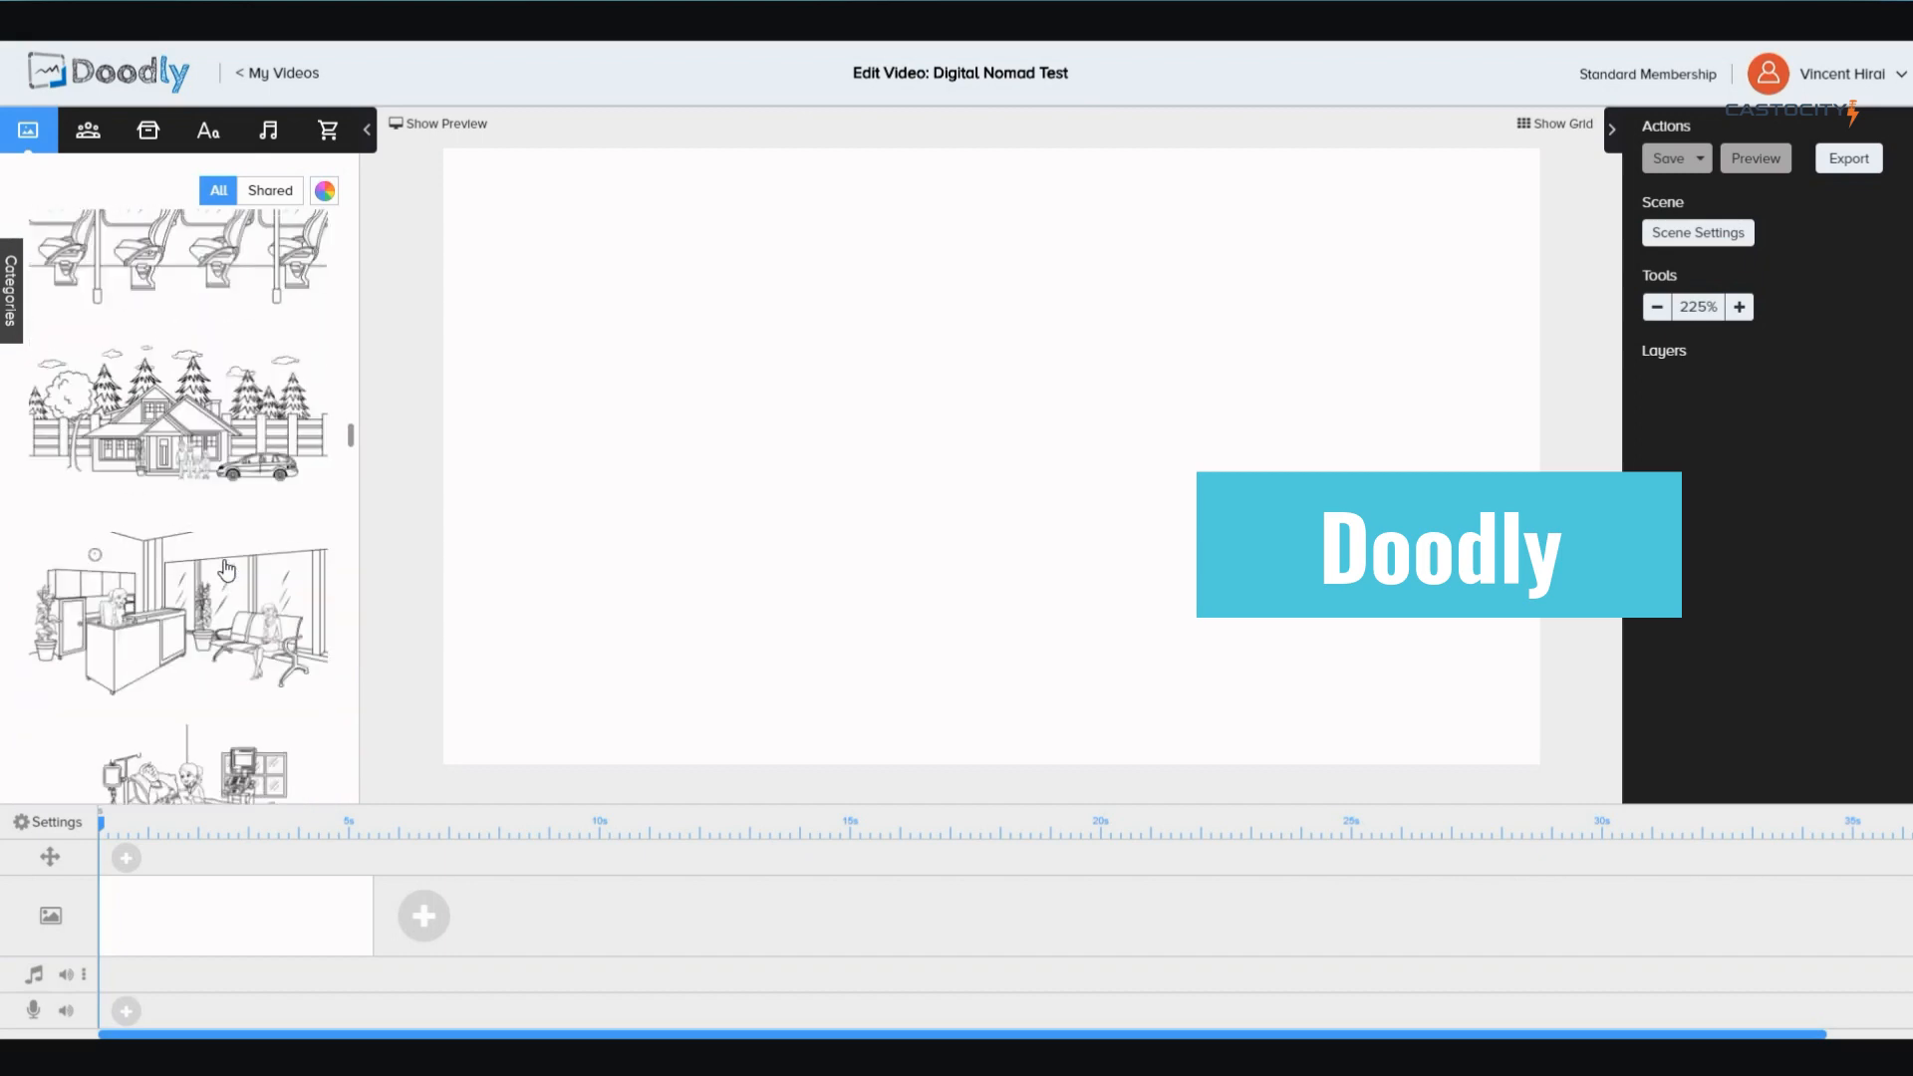
{"action": "scroll", "coordinate": [227, 570], "scroll_direction": "up", "scroll_amount": 10}
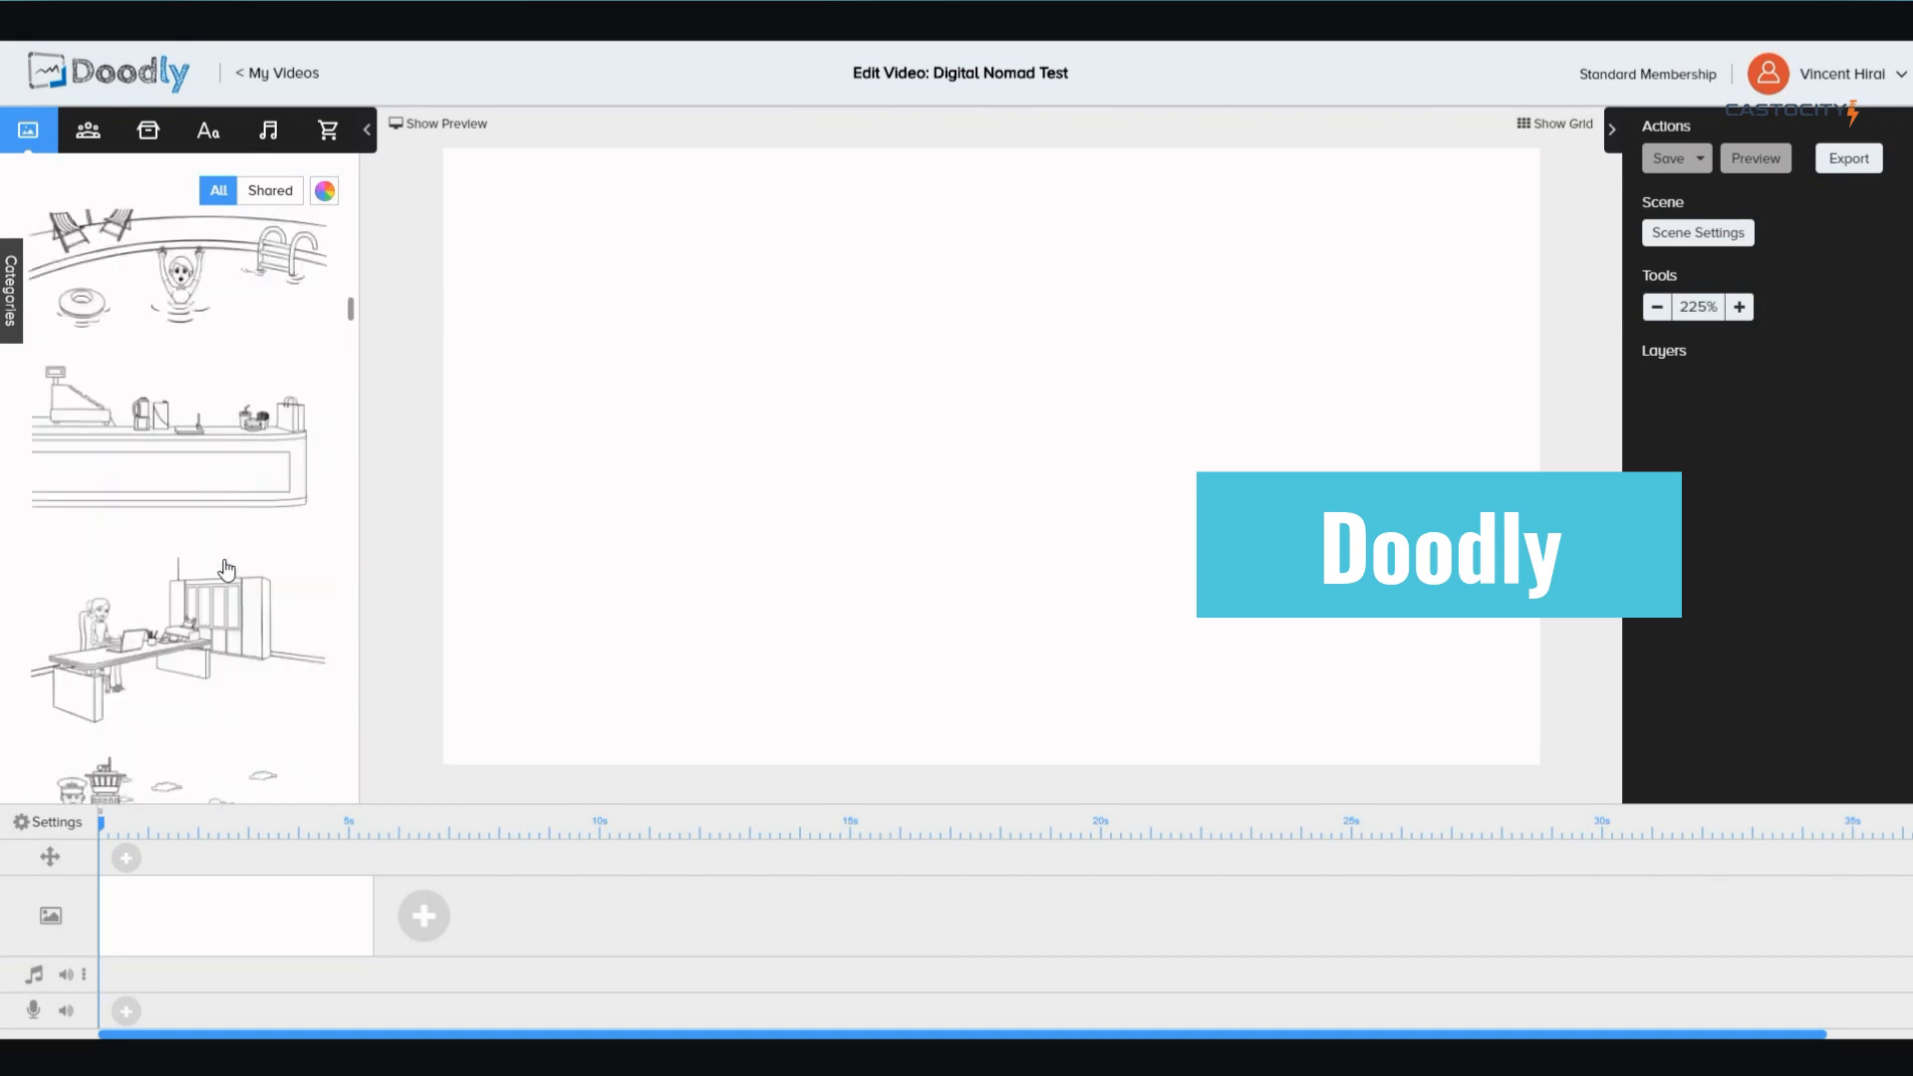
{"action": "scroll", "coordinate": [228, 570], "scroll_direction": "up", "scroll_amount": 6}
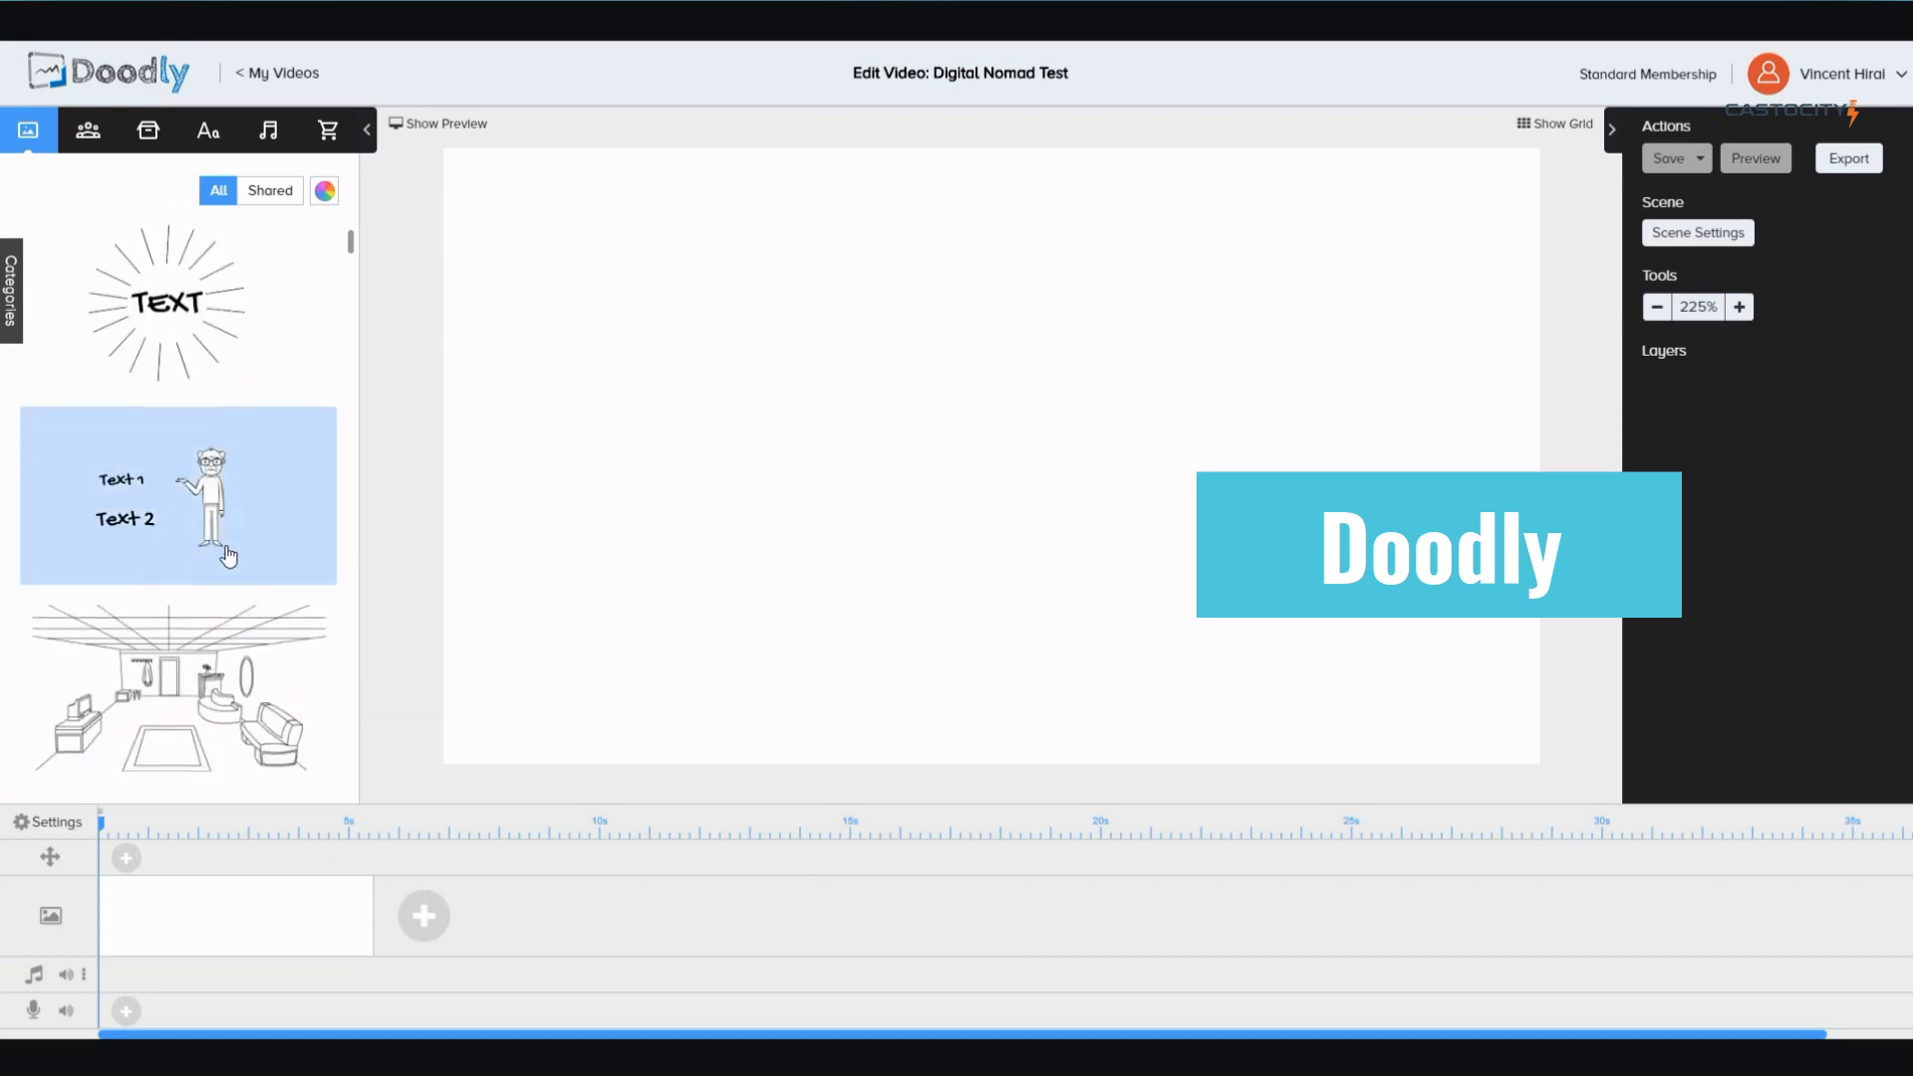
{"action": "scroll", "coordinate": [227, 556], "scroll_direction": "down", "scroll_amount": 4}
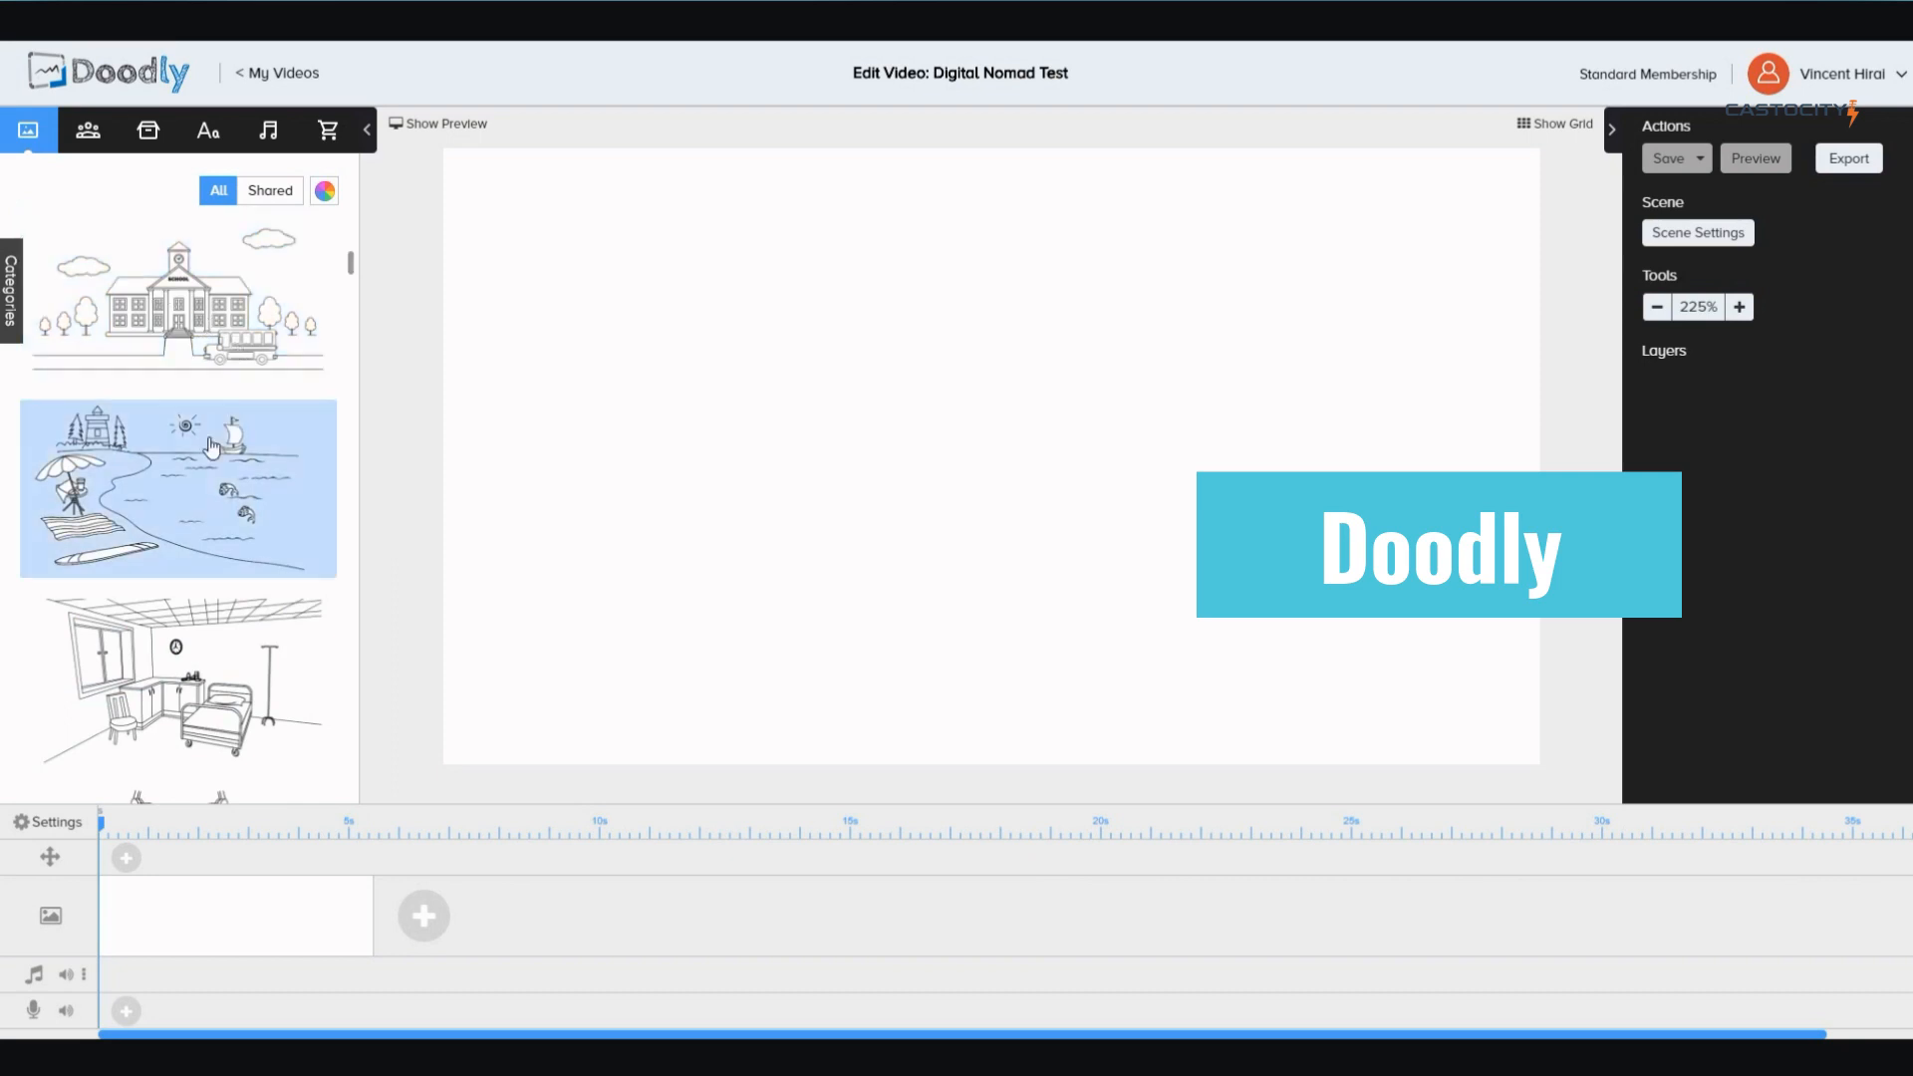
Look through the character library to see which figures and poses are on offer
{"action": "left_click", "coordinate": [109, 147]}
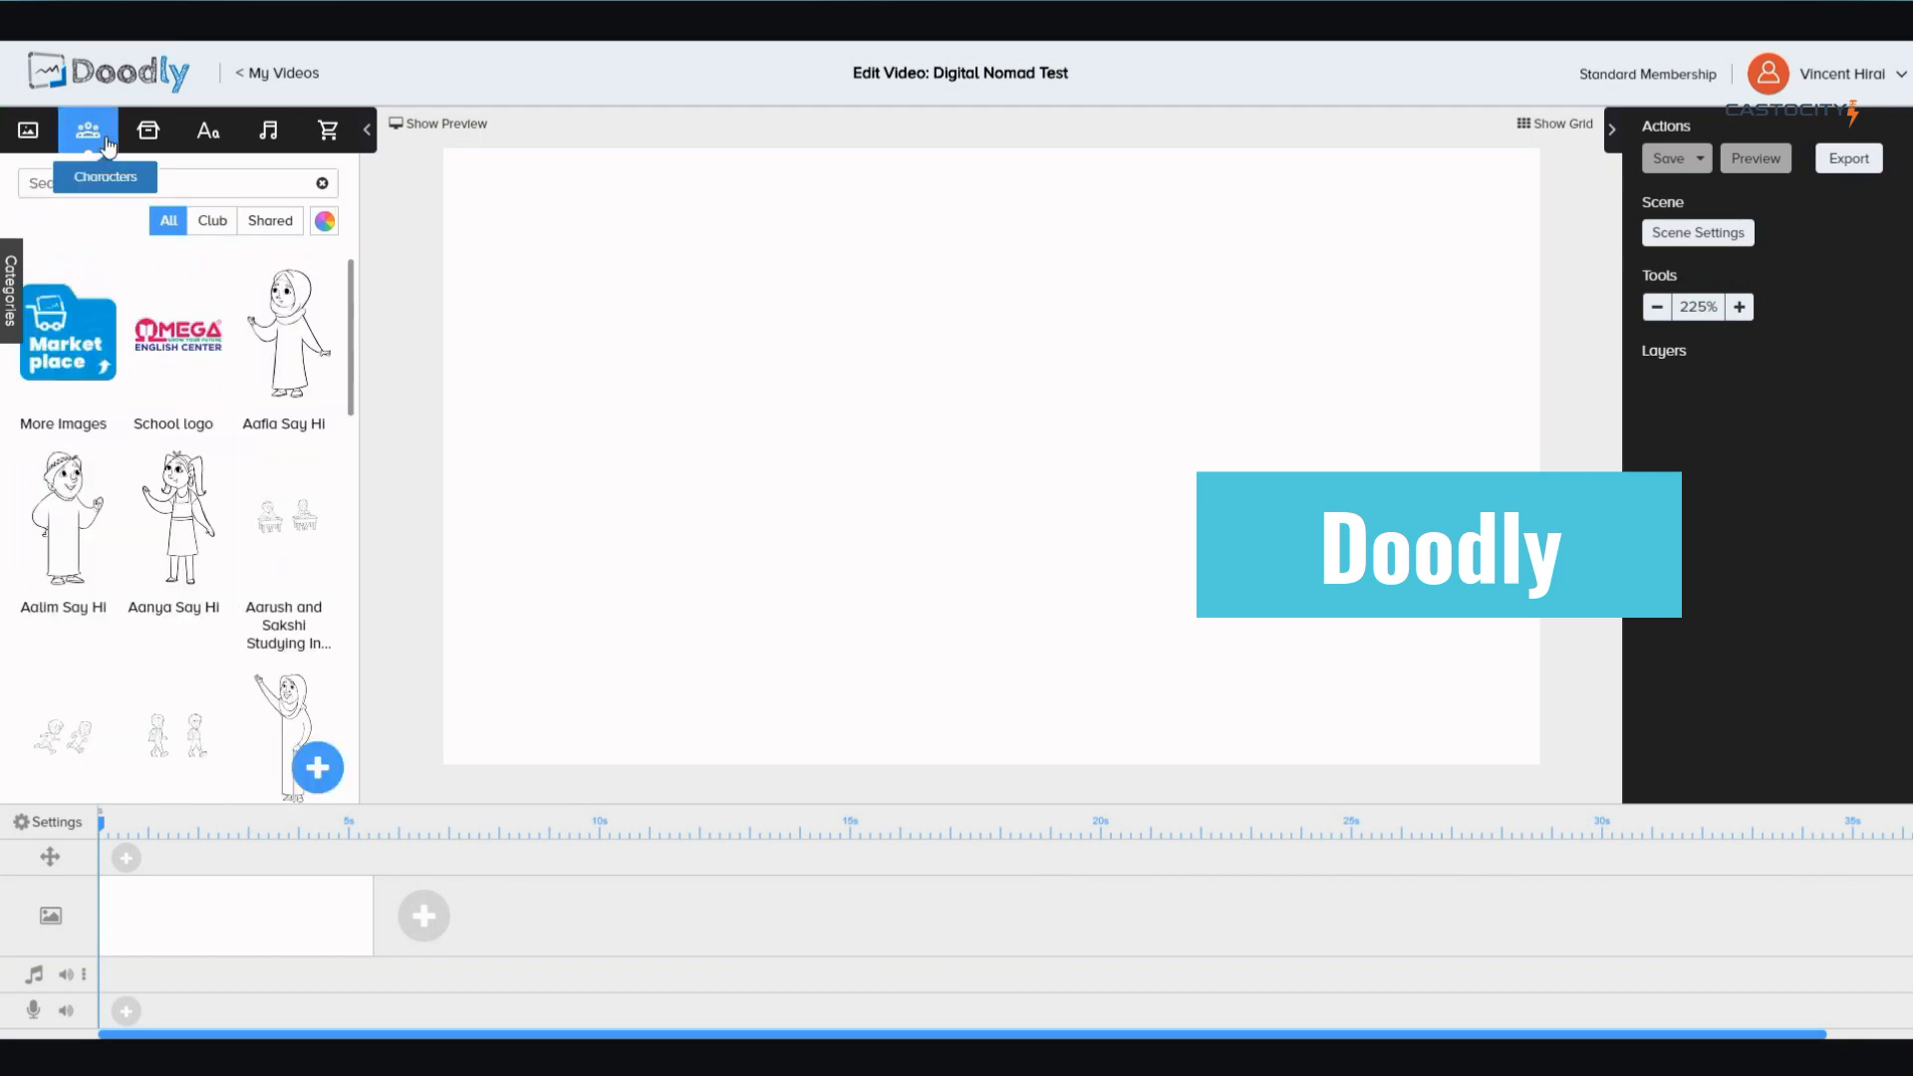
{"action": "scroll", "coordinate": [302, 445], "scroll_direction": "down", "scroll_amount": 1}
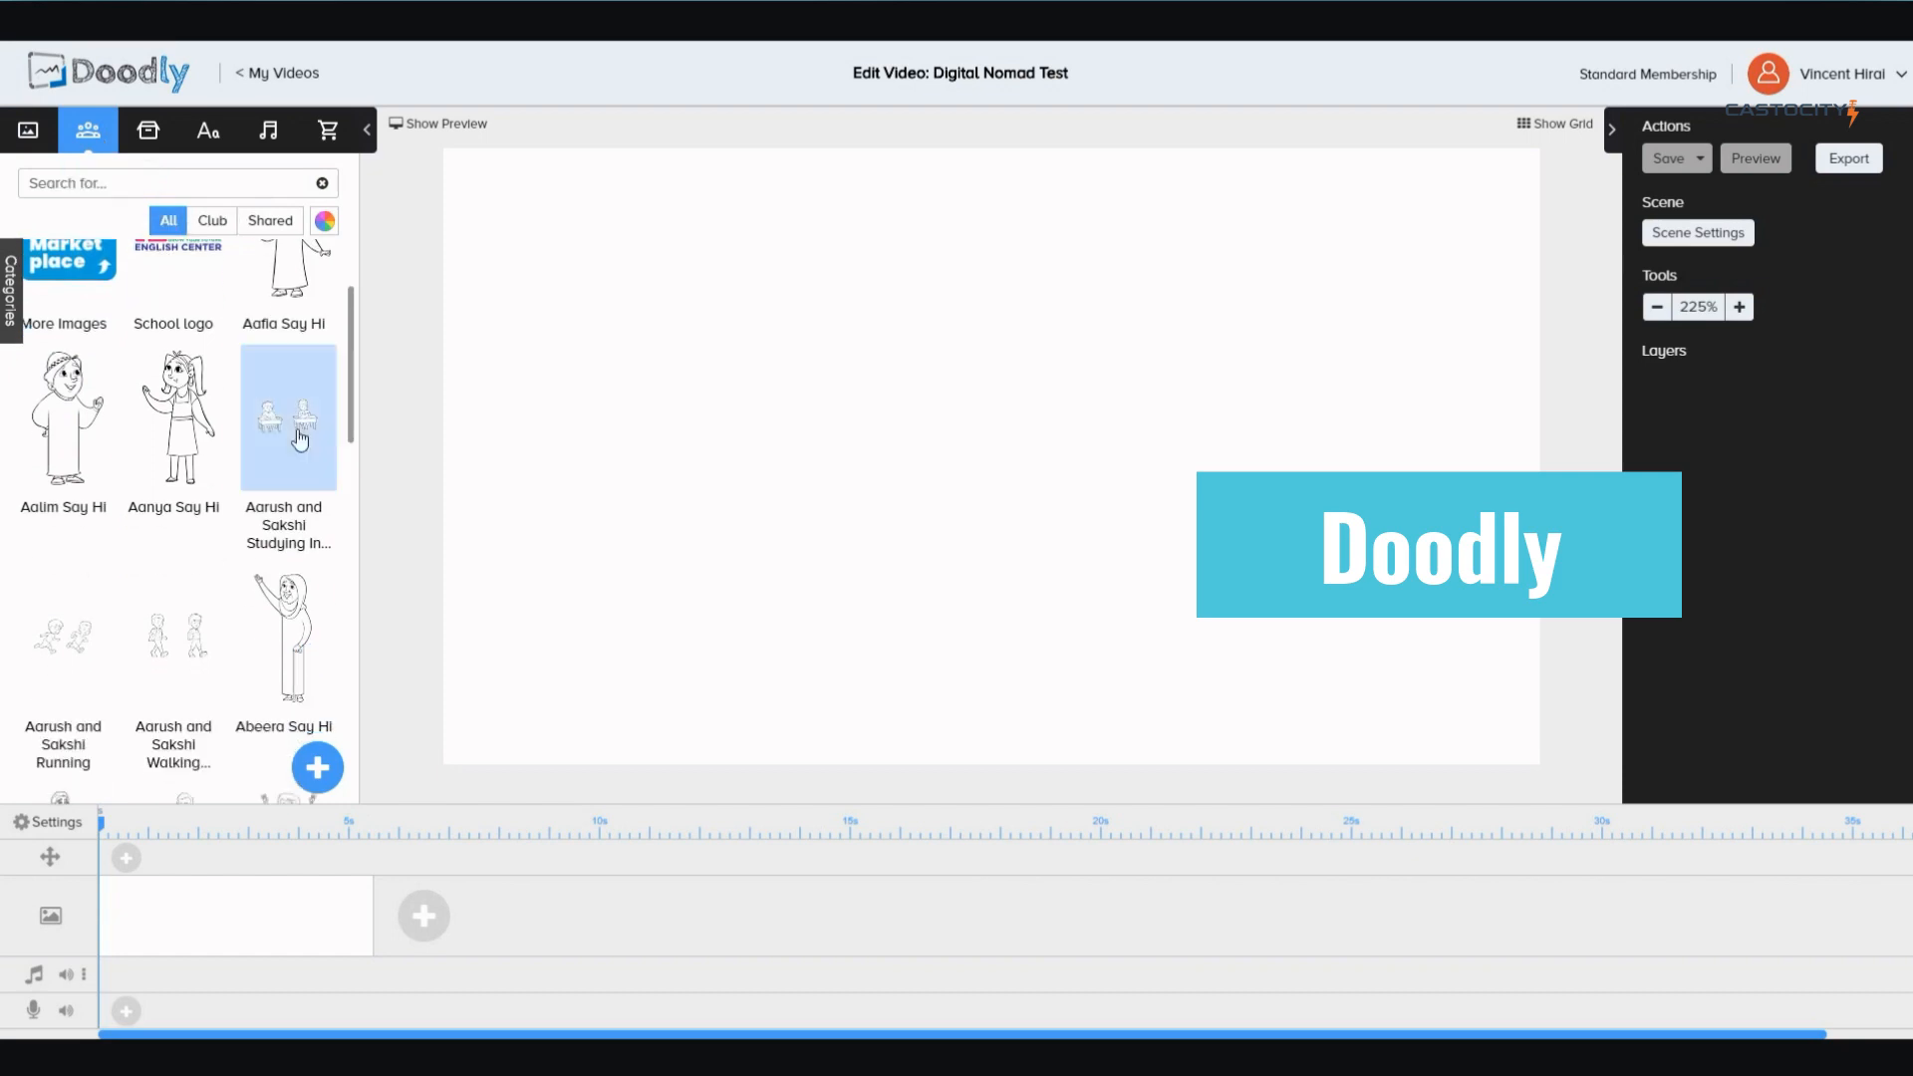
{"action": "scroll", "coordinate": [289, 429], "scroll_direction": "up", "scroll_amount": 1}
{"action": "scroll", "coordinate": [88, 551], "scroll_direction": "down", "scroll_amount": 3}
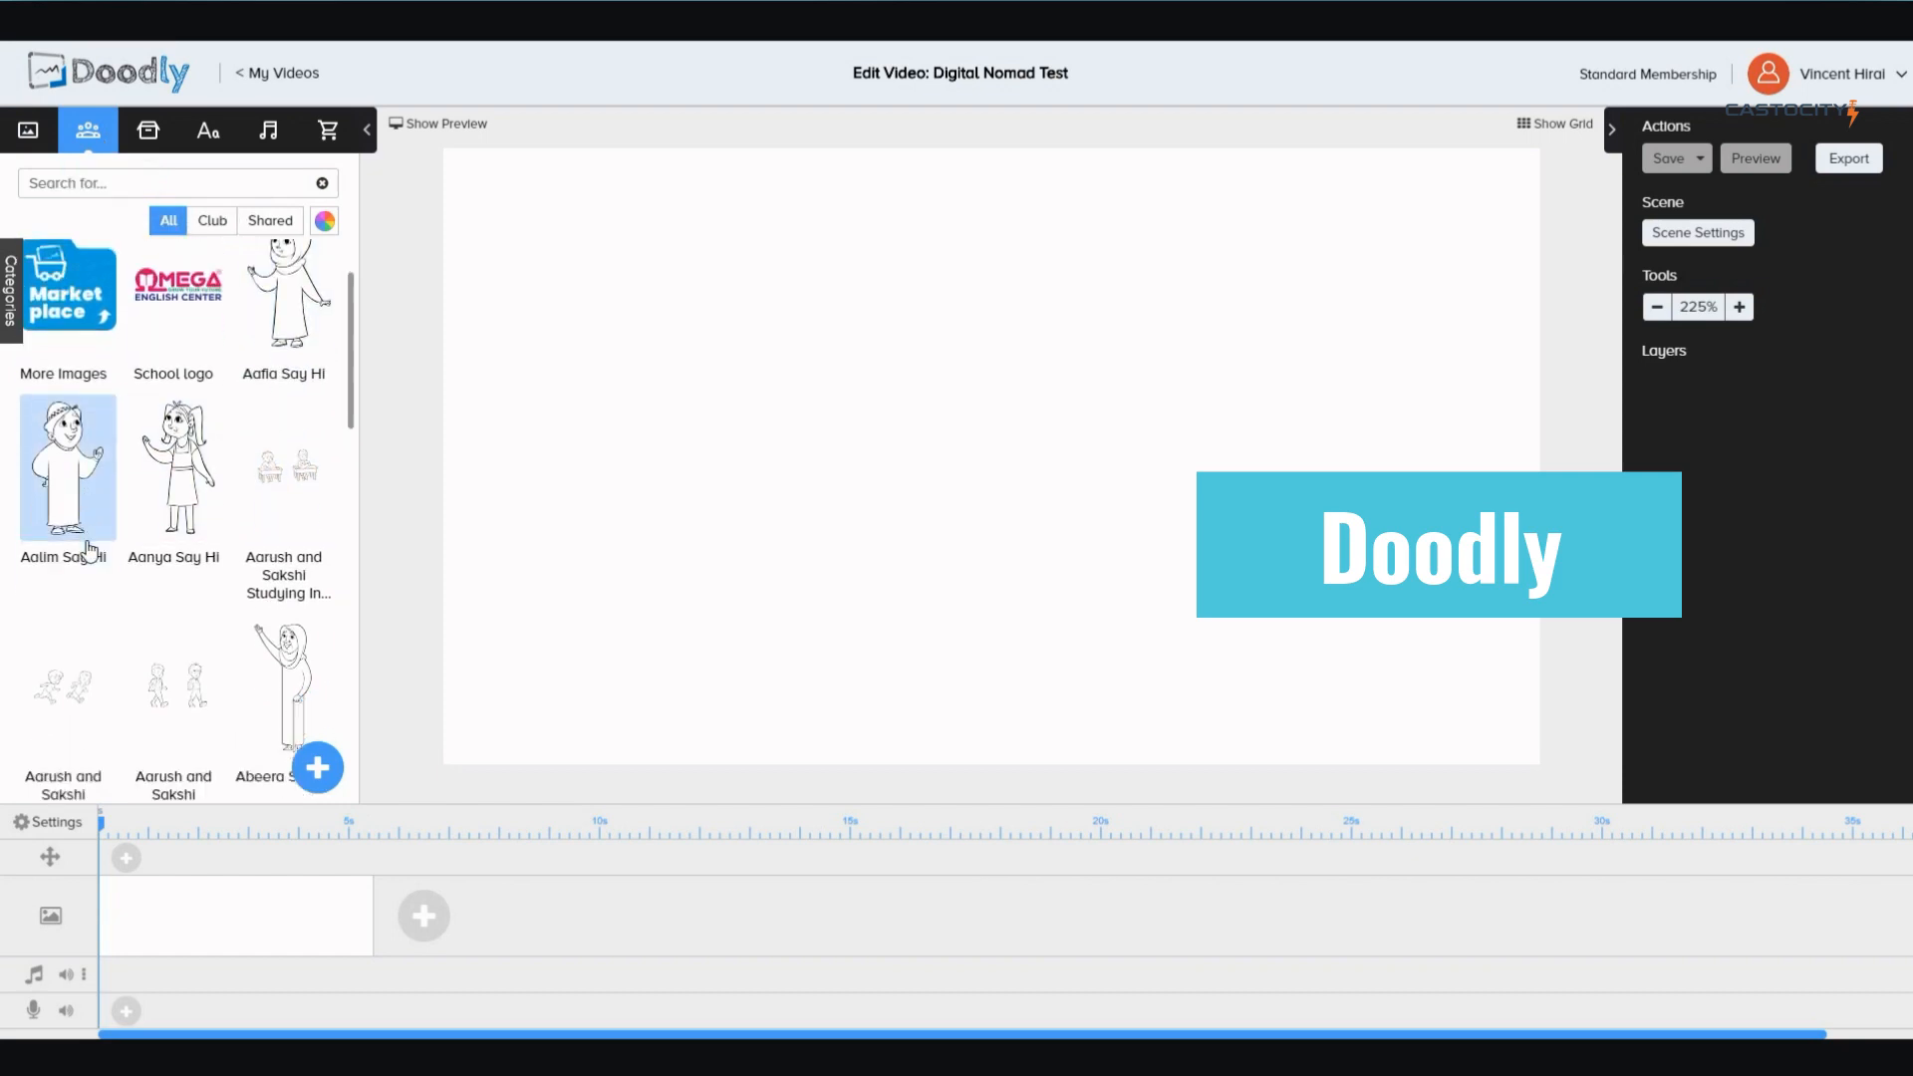
{"action": "scroll", "coordinate": [302, 520], "scroll_direction": "down", "scroll_amount": 2}
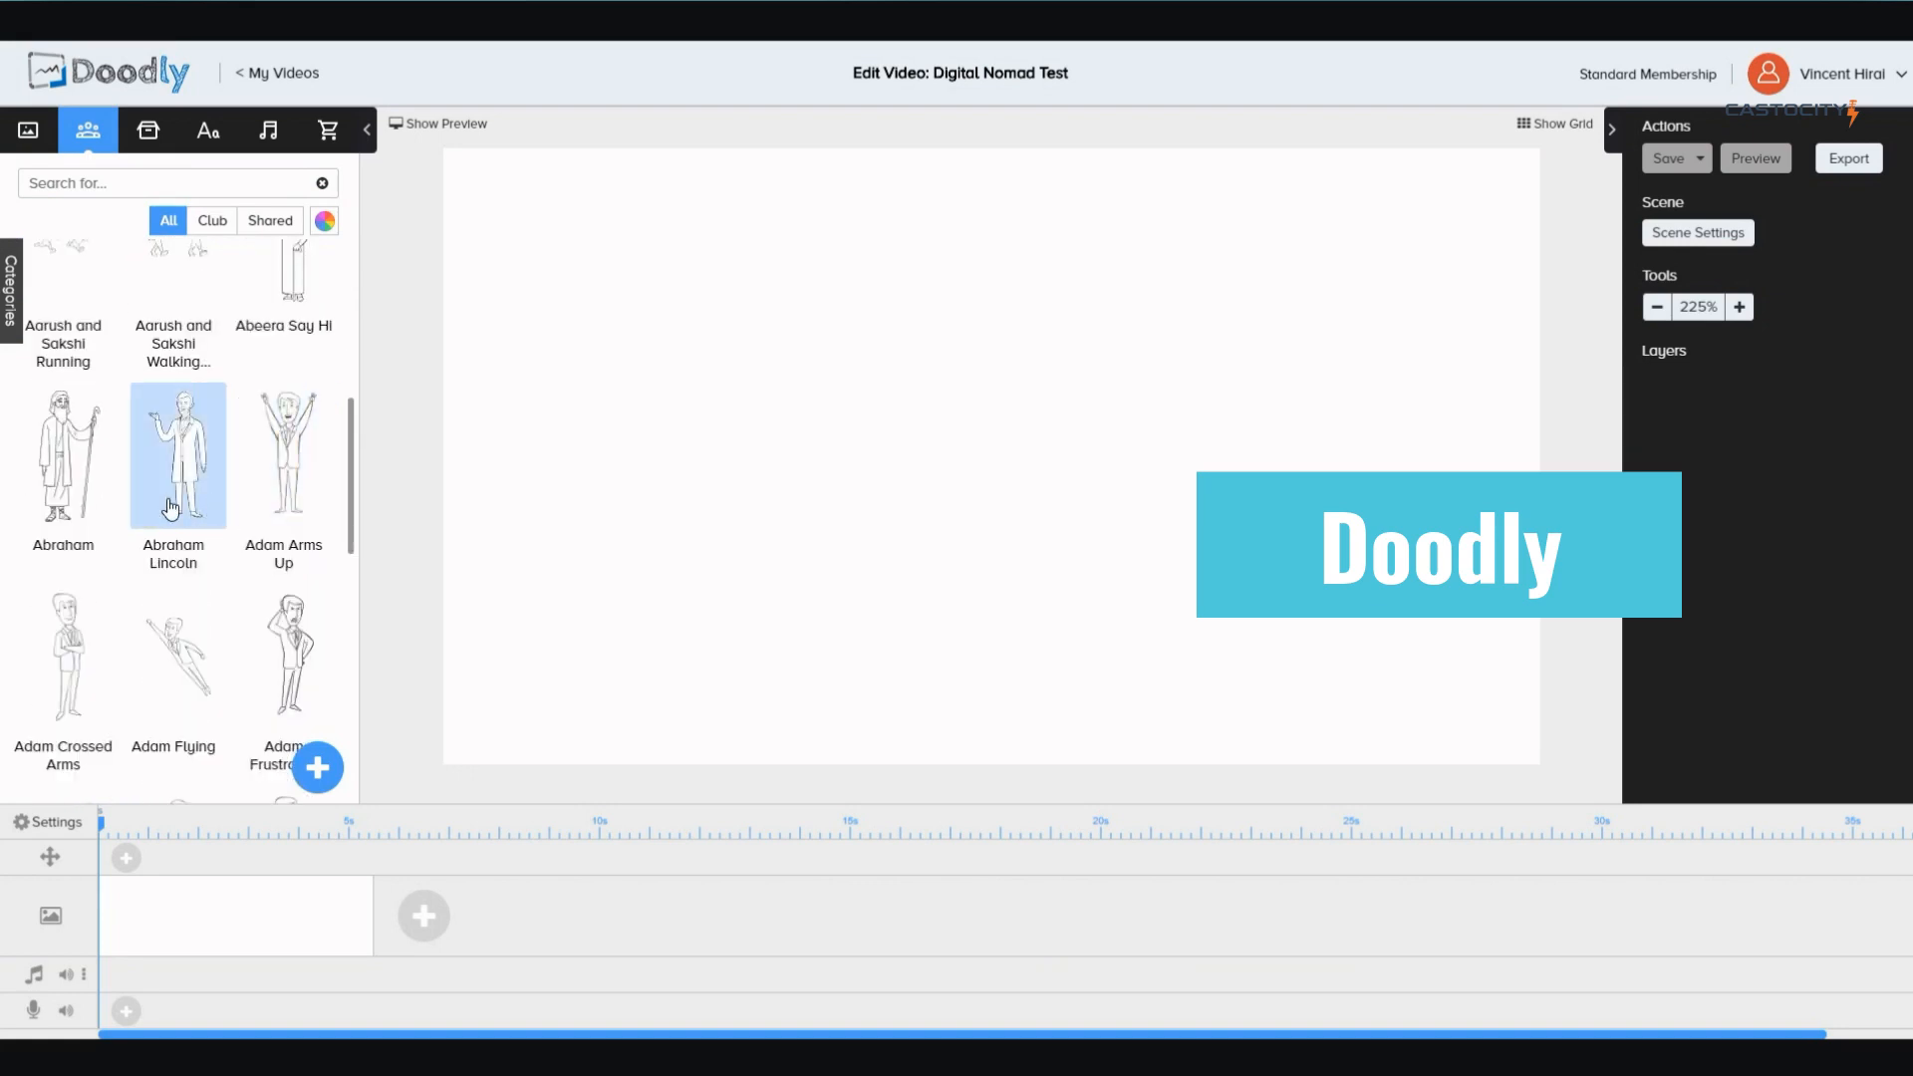
{"action": "scroll", "coordinate": [180, 508], "scroll_direction": "down", "scroll_amount": 5}
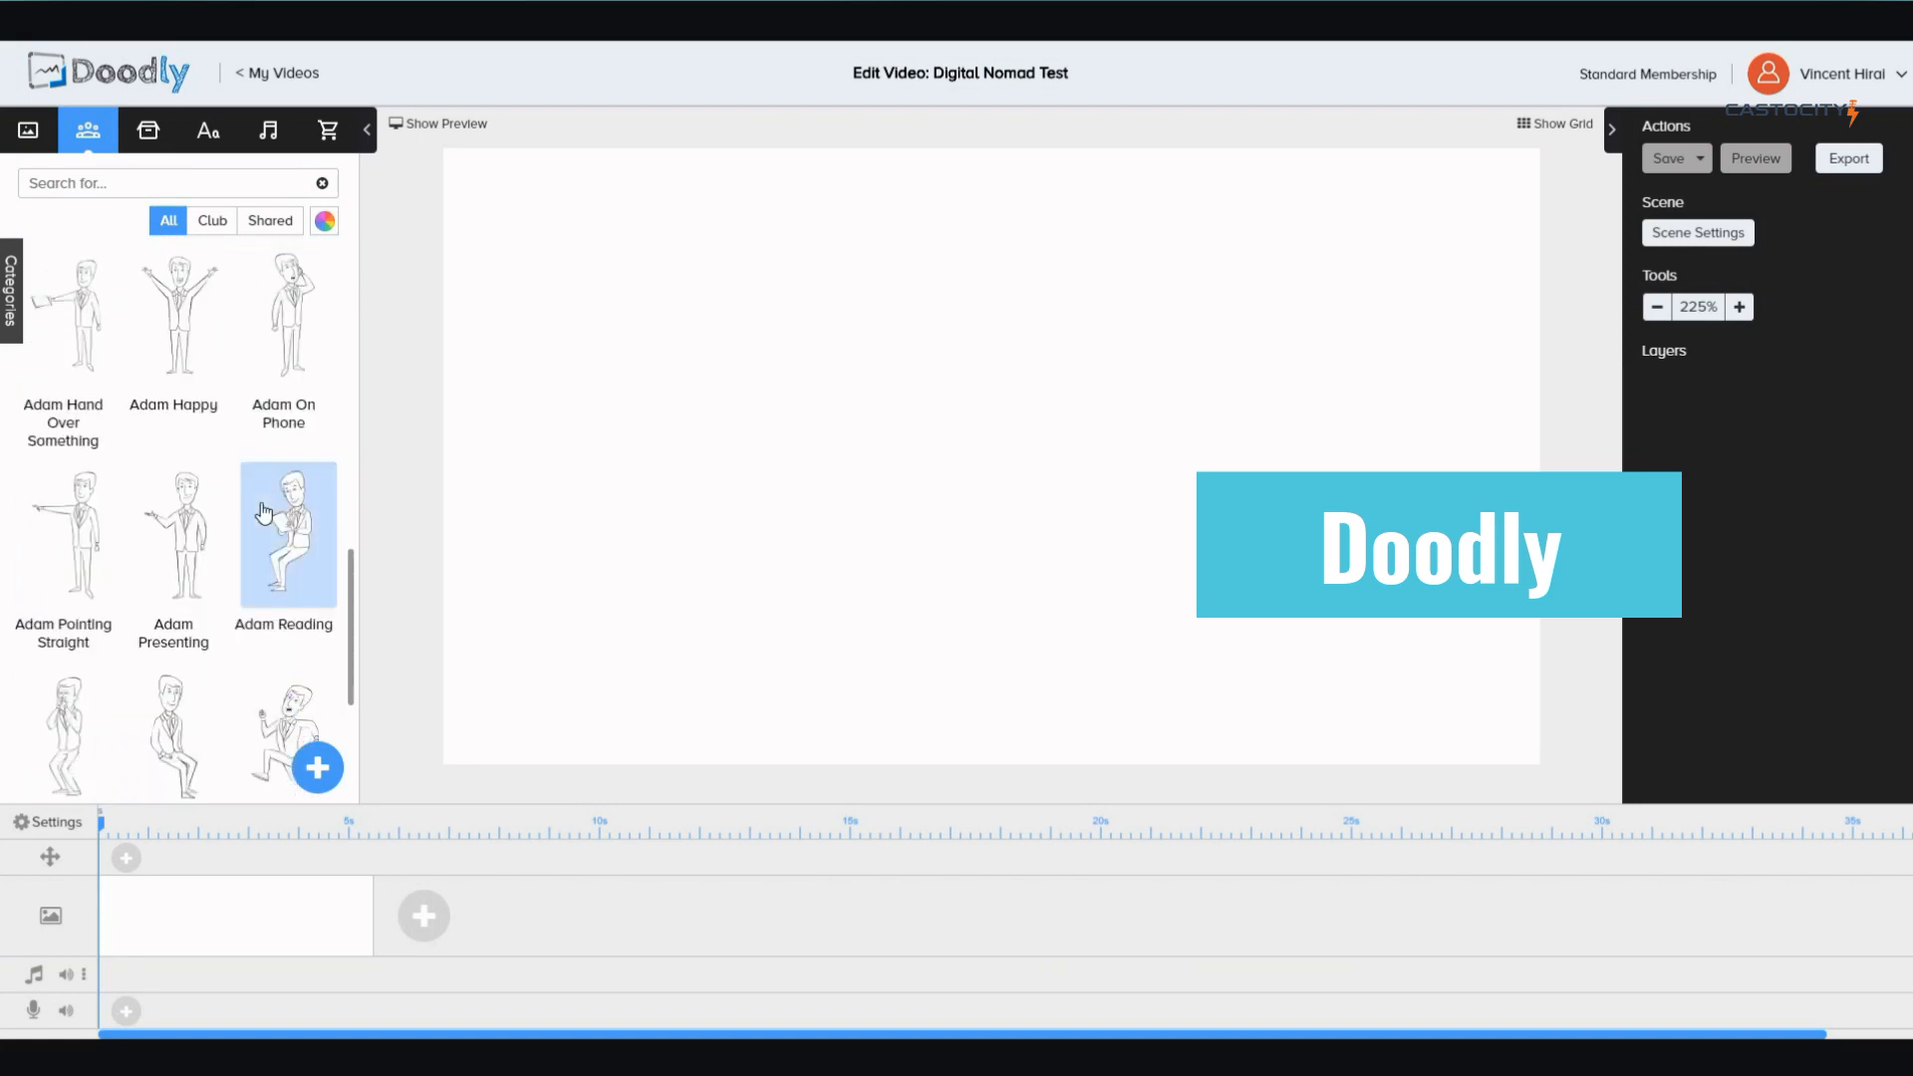
{"action": "scroll", "coordinate": [264, 513], "scroll_direction": "down", "scroll_amount": 4}
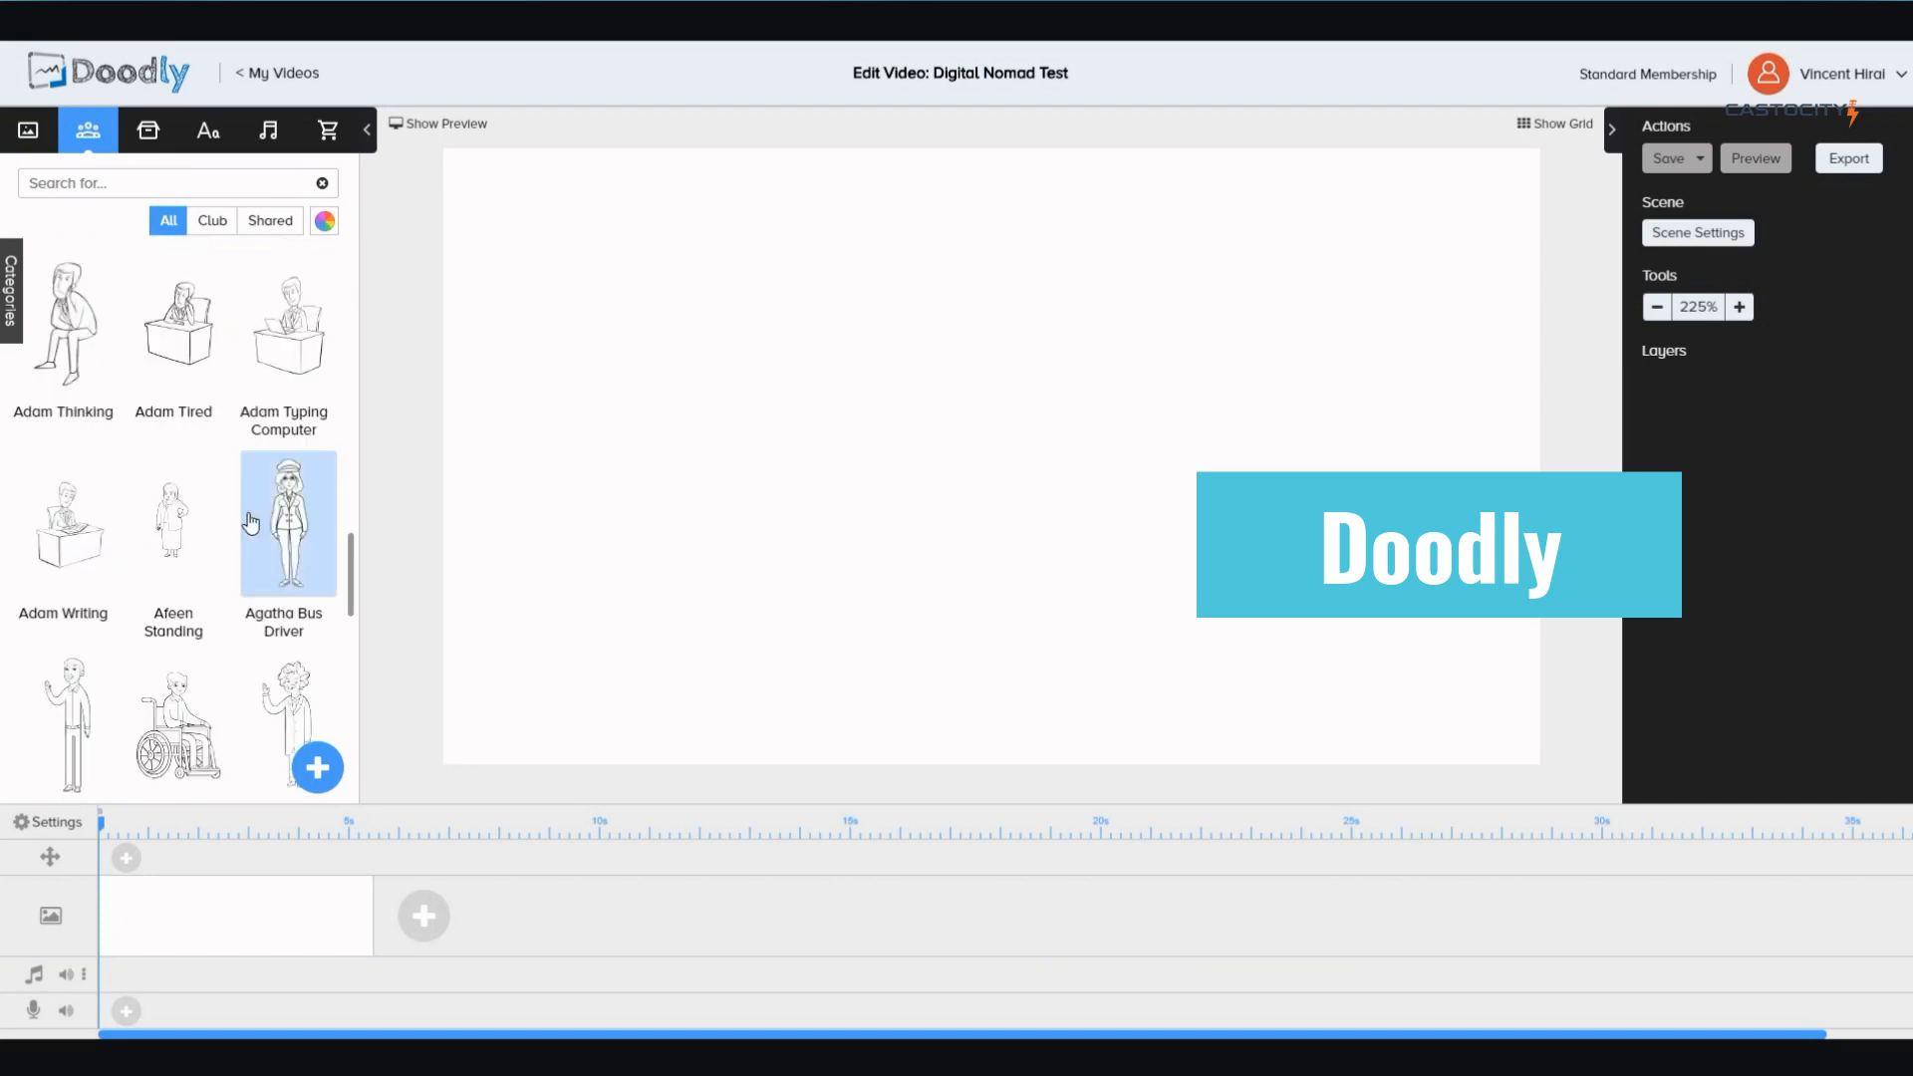
{"action": "scroll", "coordinate": [249, 553], "scroll_direction": "down", "scroll_amount": 2}
{"action": "scroll", "coordinate": [250, 553], "scroll_direction": "up", "scroll_amount": 2}
{"action": "scroll", "coordinate": [247, 548], "scroll_direction": "down", "scroll_amount": 2}
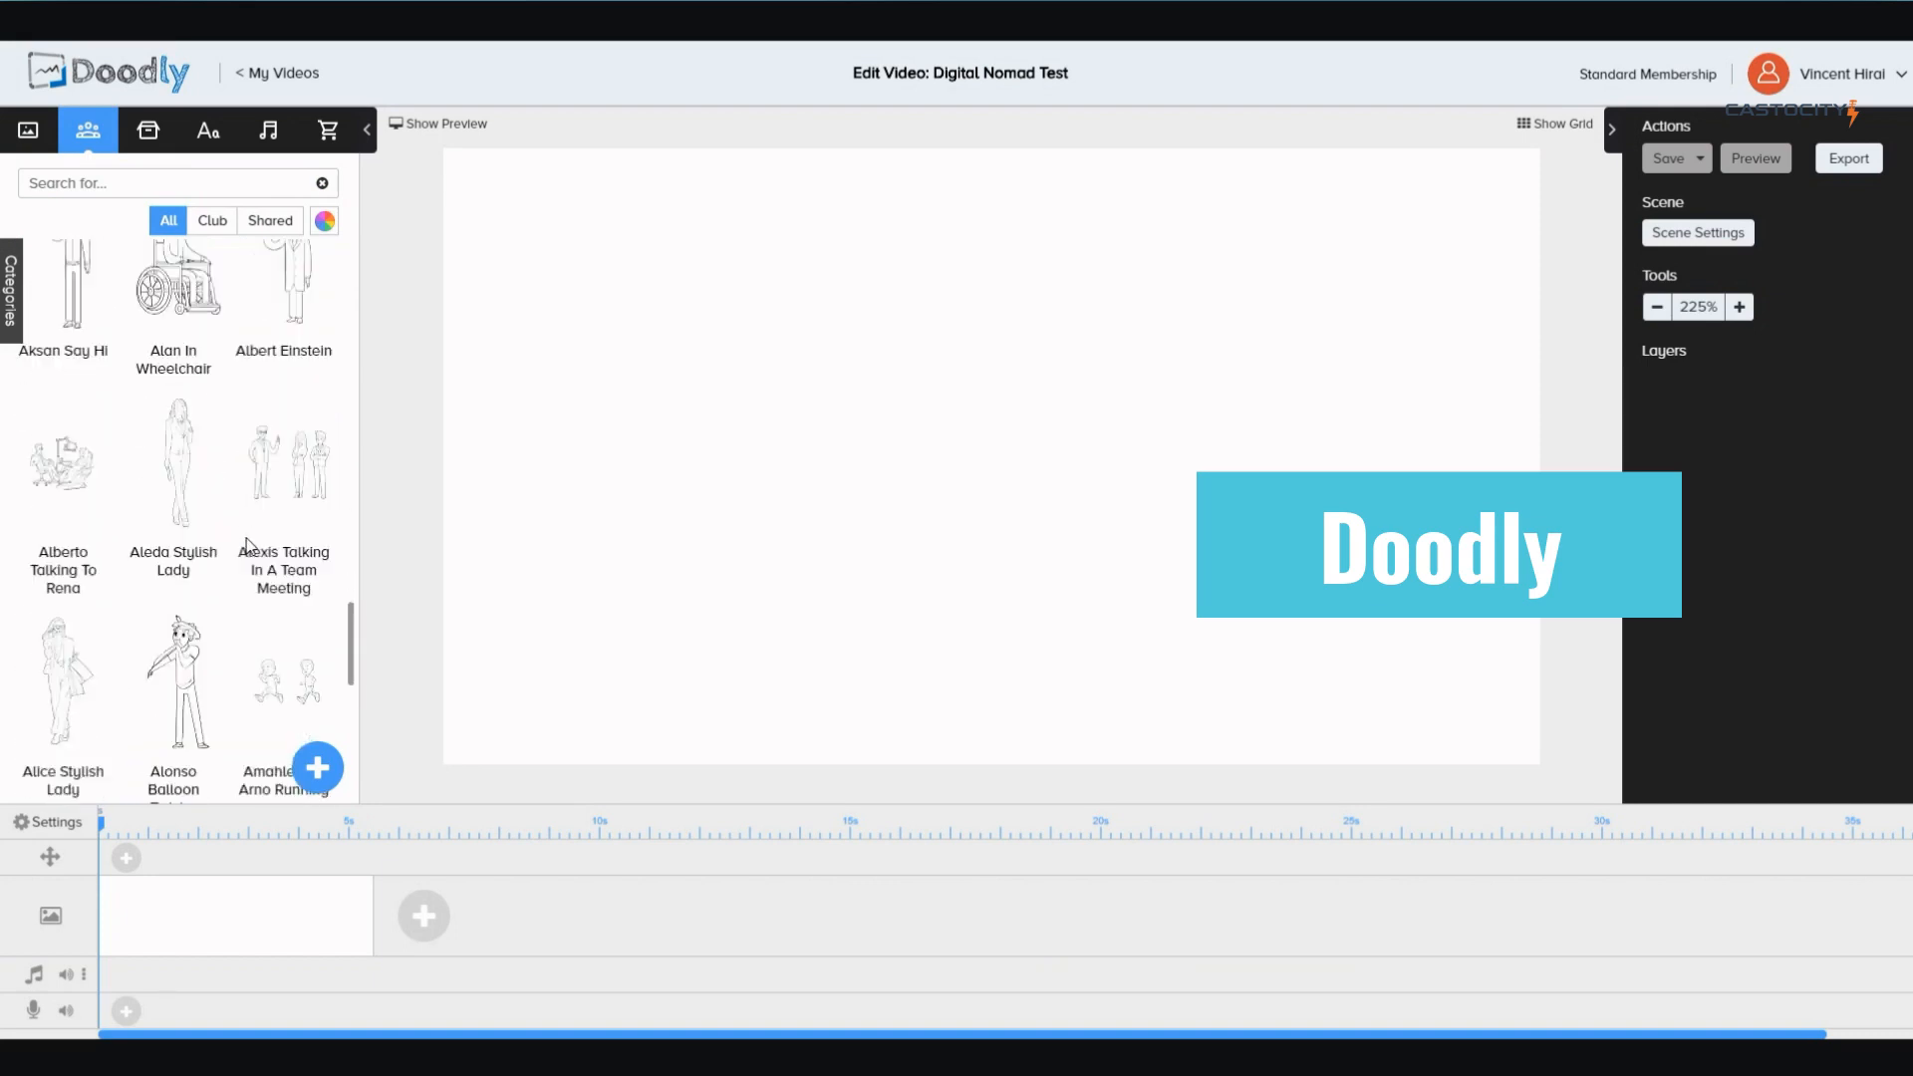
{"action": "scroll", "coordinate": [249, 543], "scroll_direction": "down", "scroll_amount": 10}
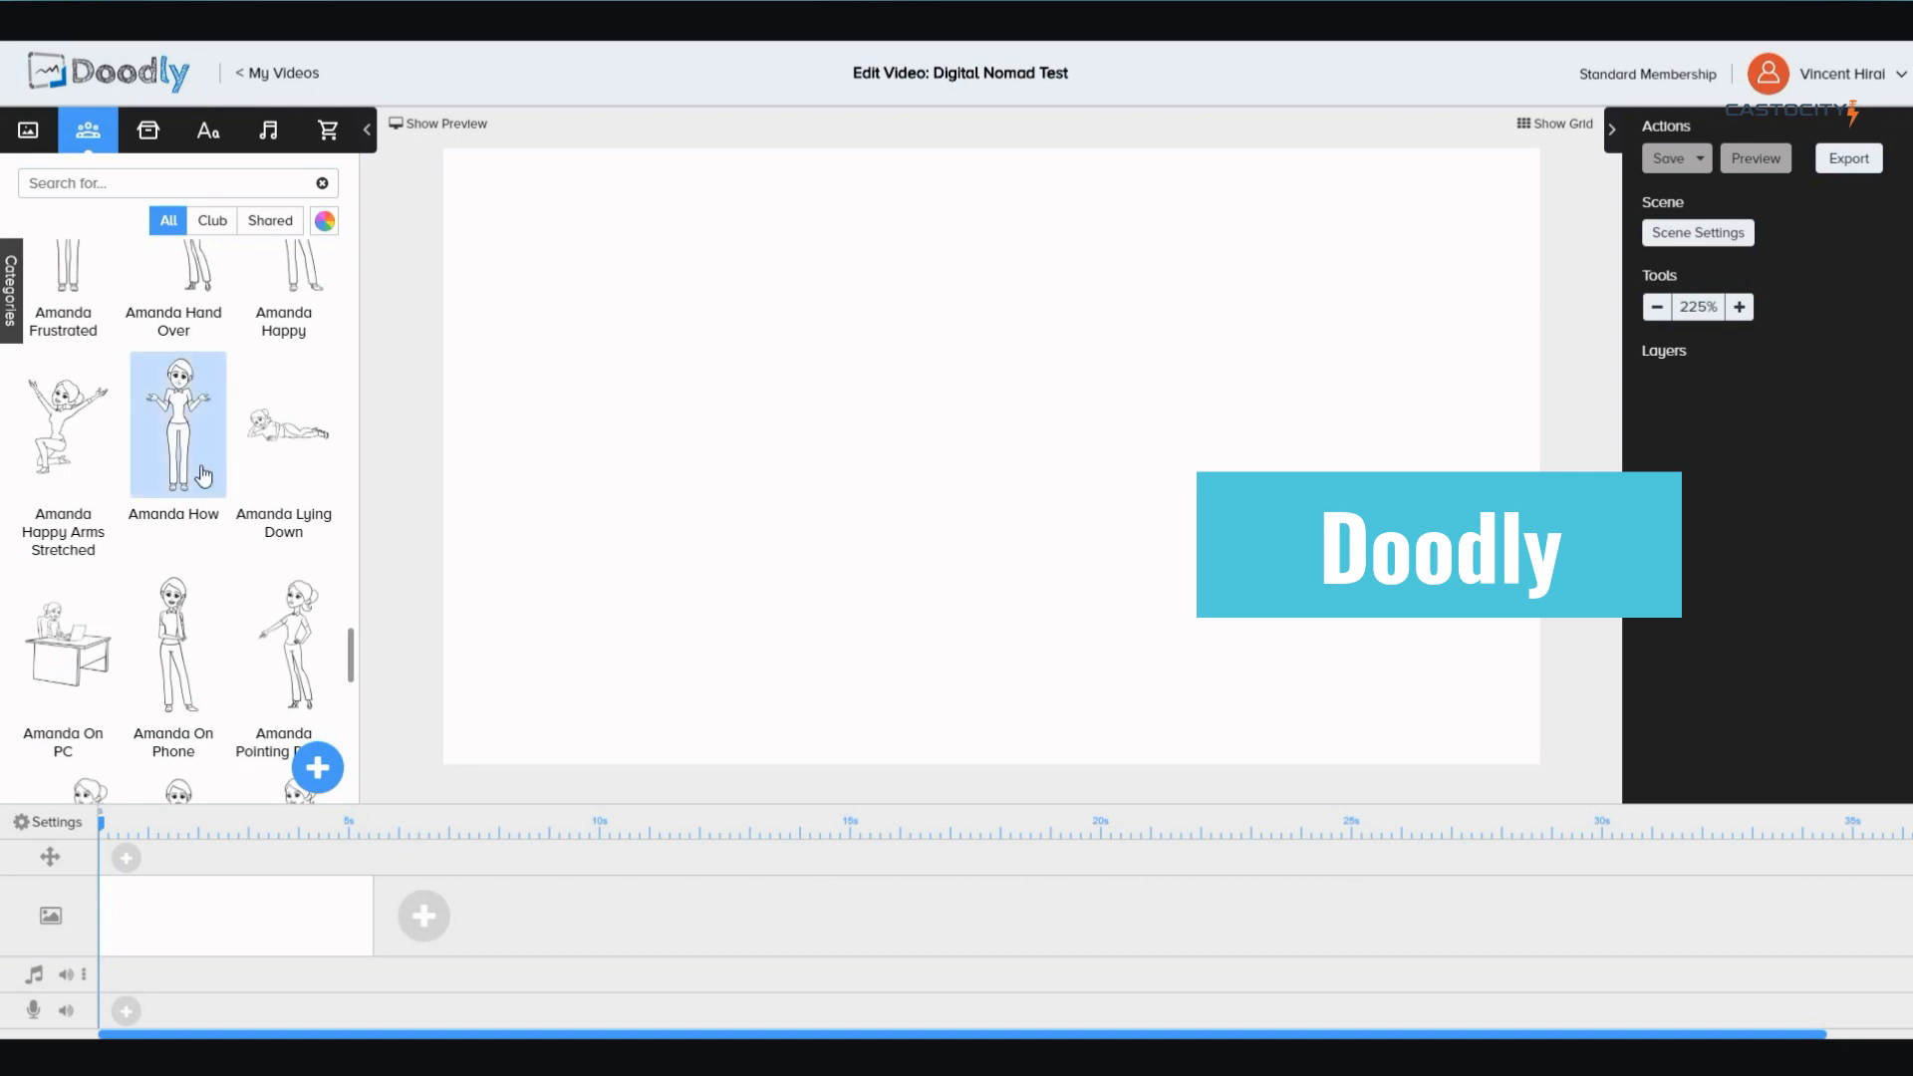
{"action": "scroll", "coordinate": [202, 475], "scroll_direction": "up", "scroll_amount": 5}
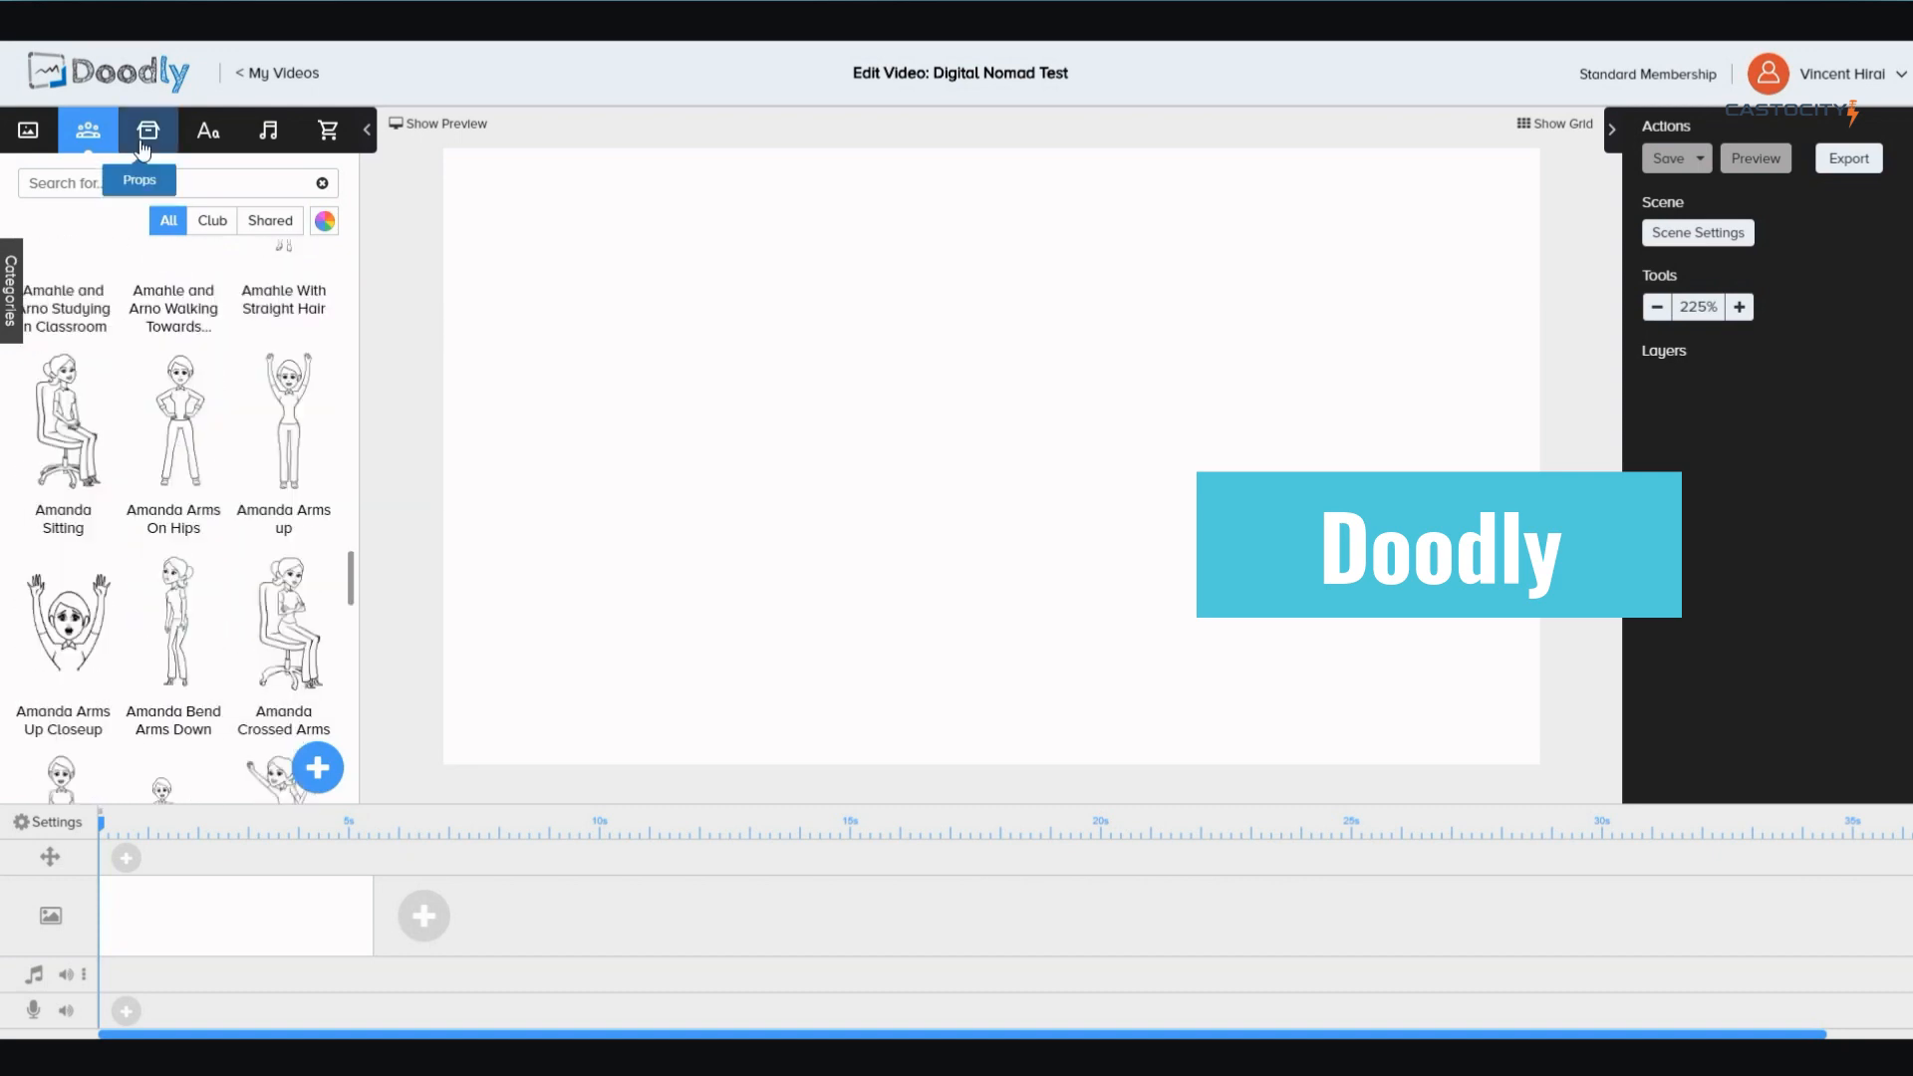
Look through the props library to see which shapes, objects, arrows and maps are on offer
{"action": "left_click", "coordinate": [143, 150]}
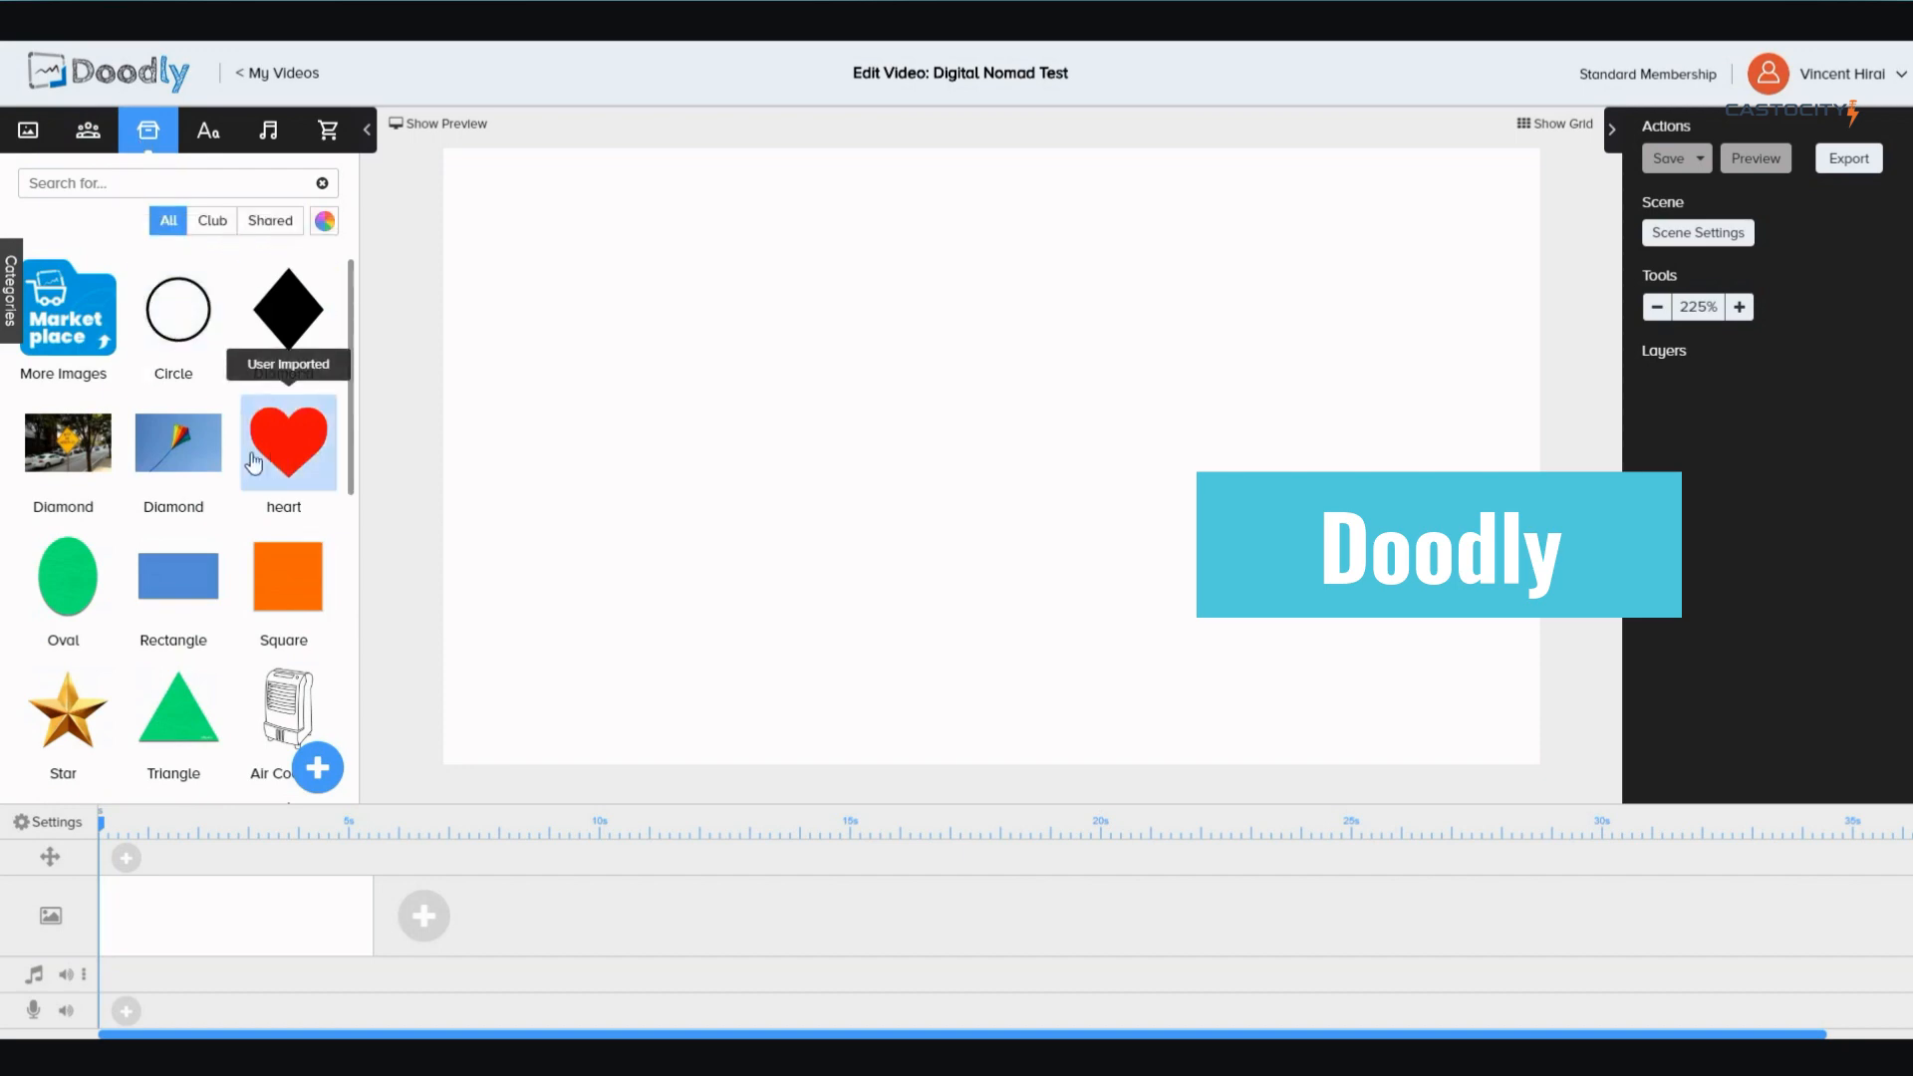
{"action": "scroll", "coordinate": [259, 596], "scroll_direction": "down", "scroll_amount": 2}
{"action": "scroll", "coordinate": [259, 596], "scroll_direction": "down", "scroll_amount": 3}
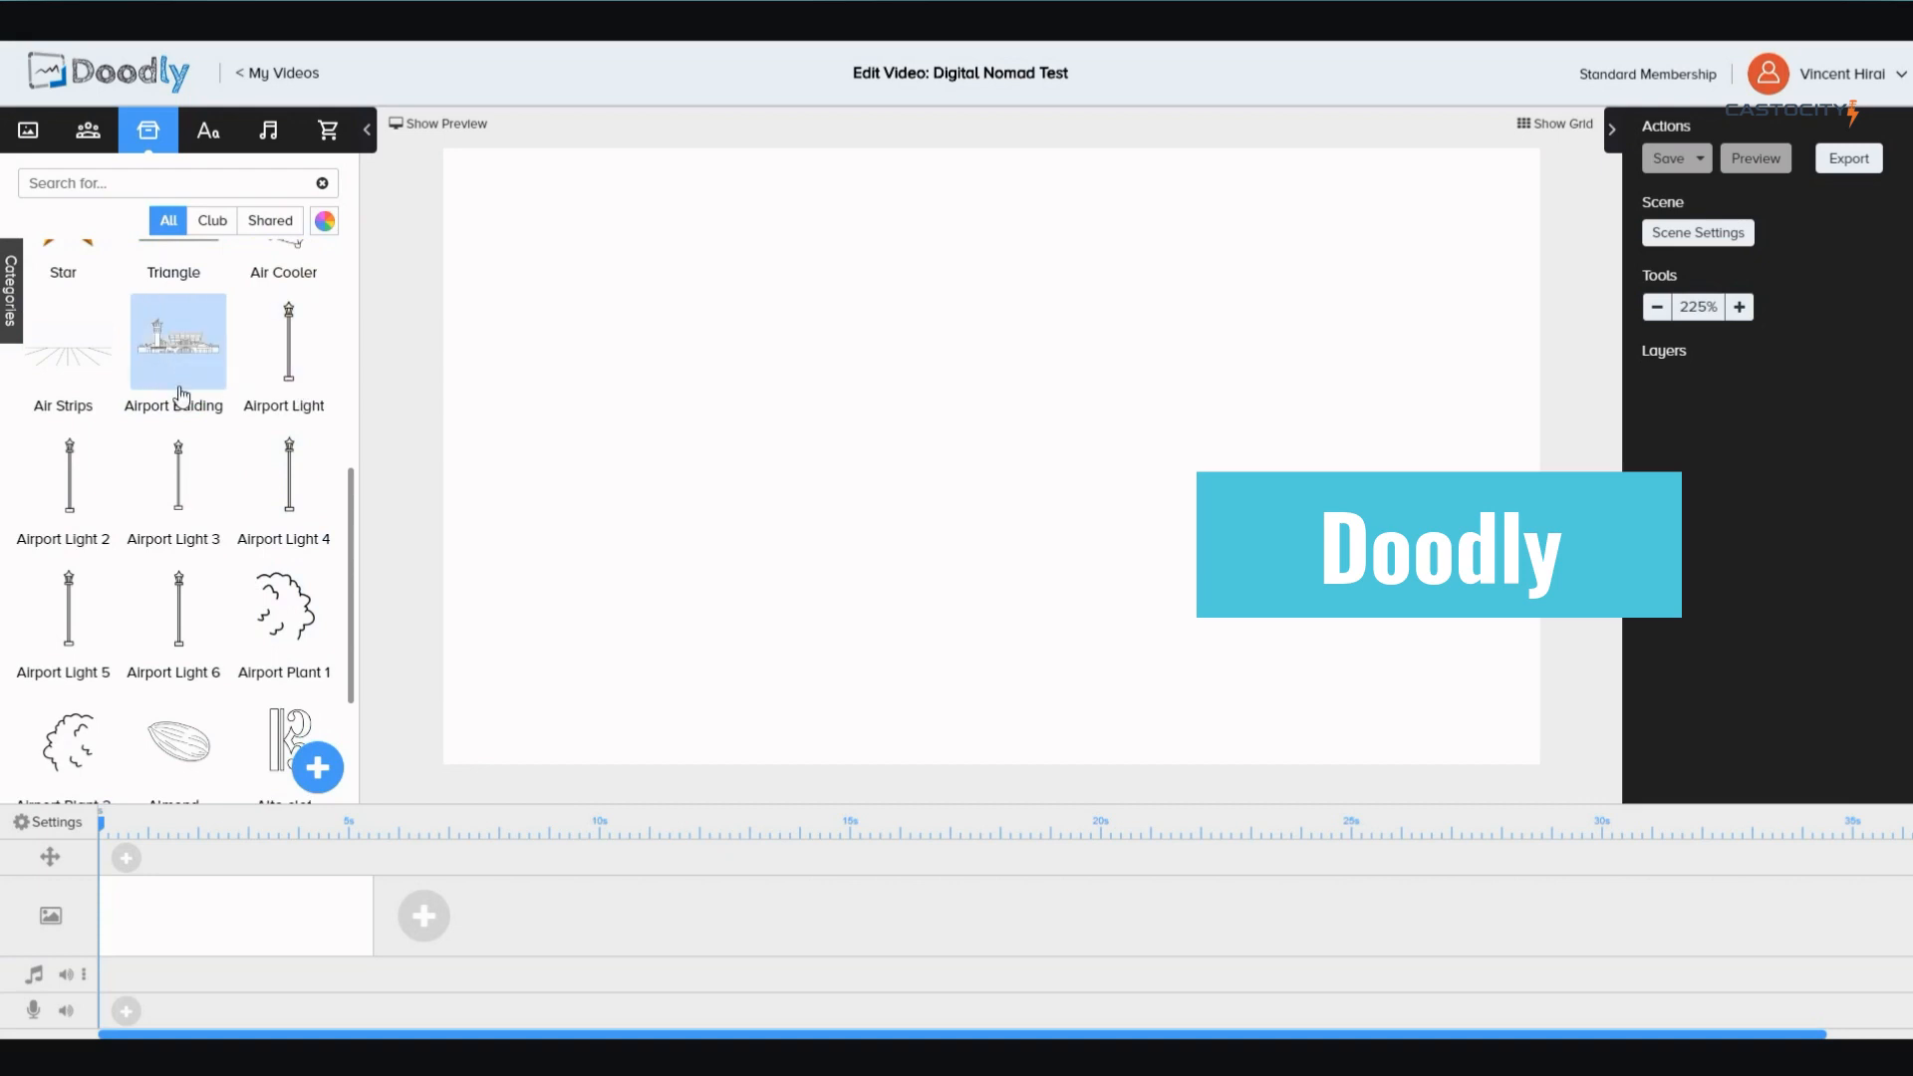
{"action": "scroll", "coordinate": [243, 488], "scroll_direction": "down", "scroll_amount": 2}
{"action": "scroll", "coordinate": [243, 487], "scroll_direction": "down", "scroll_amount": 1}
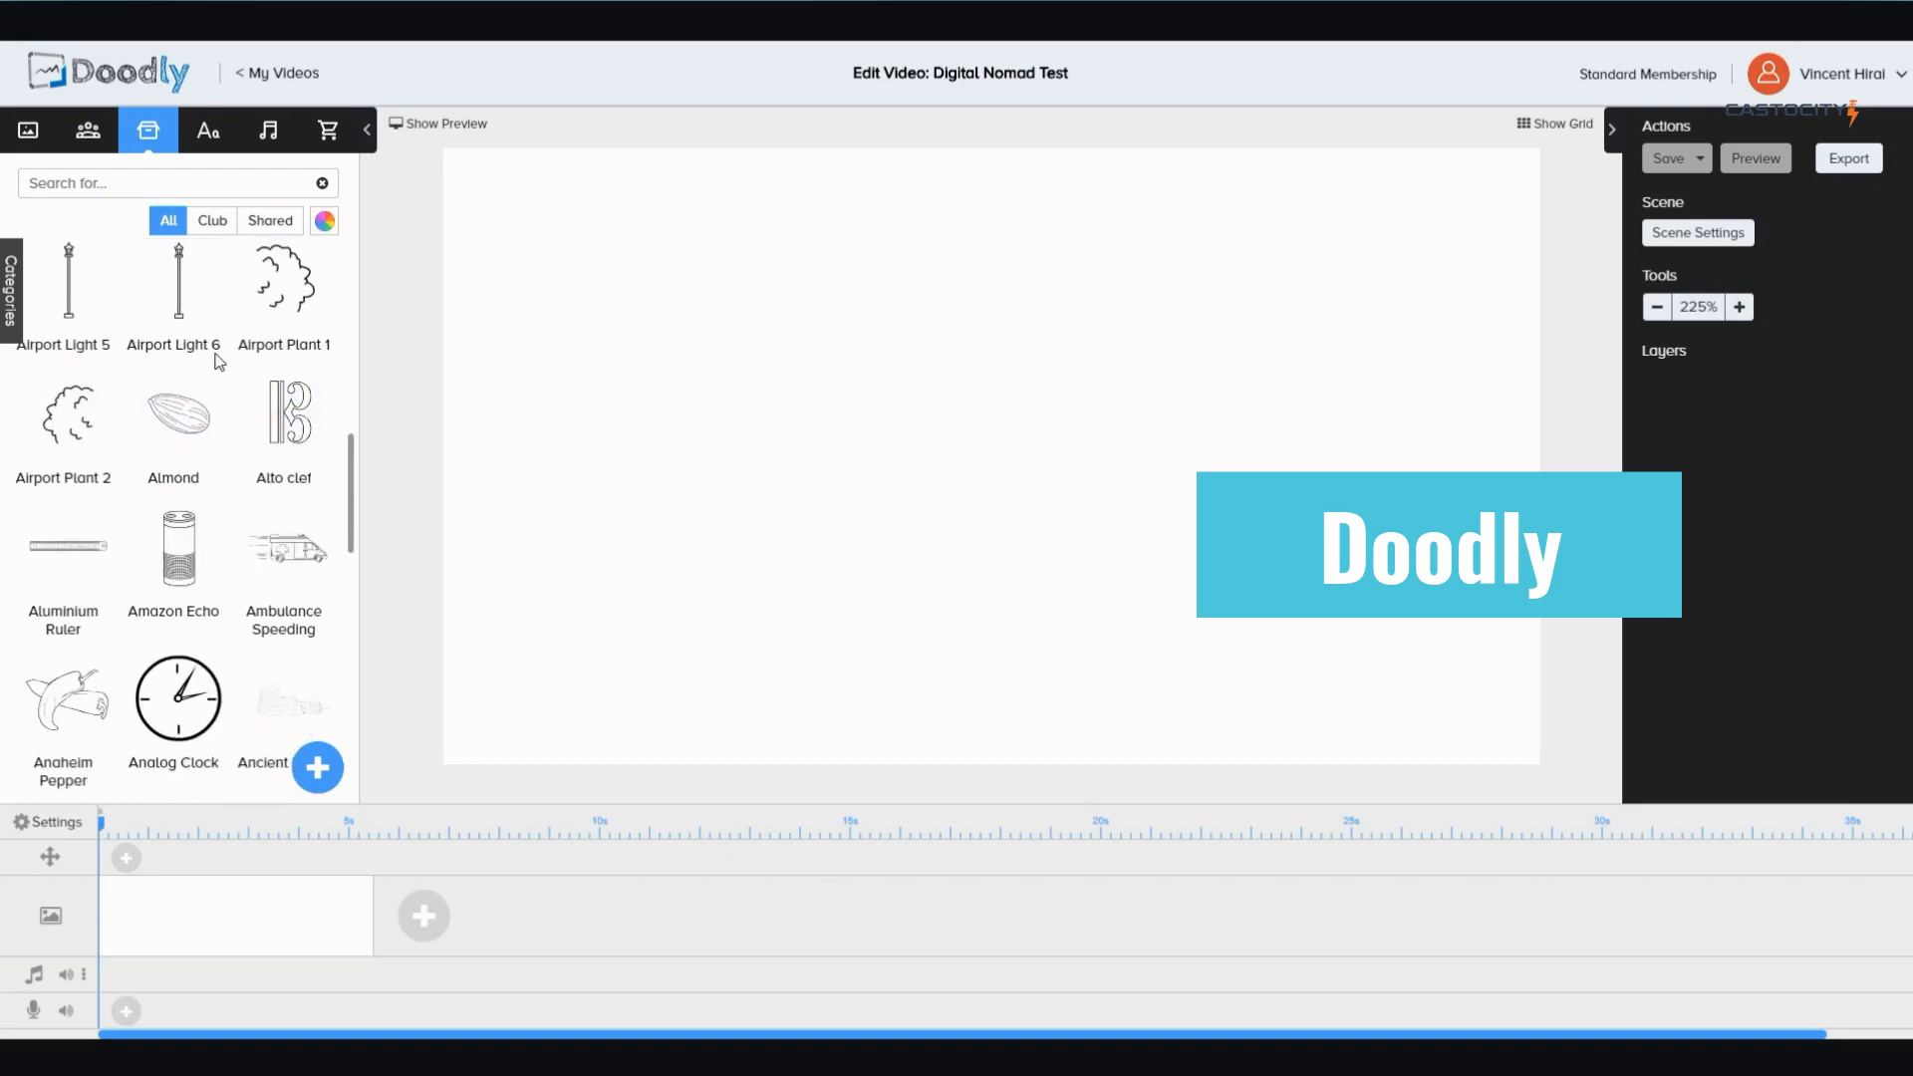
{"action": "scroll", "coordinate": [248, 588], "scroll_direction": "down", "scroll_amount": 2}
{"action": "scroll", "coordinate": [249, 586], "scroll_direction": "down", "scroll_amount": 8}
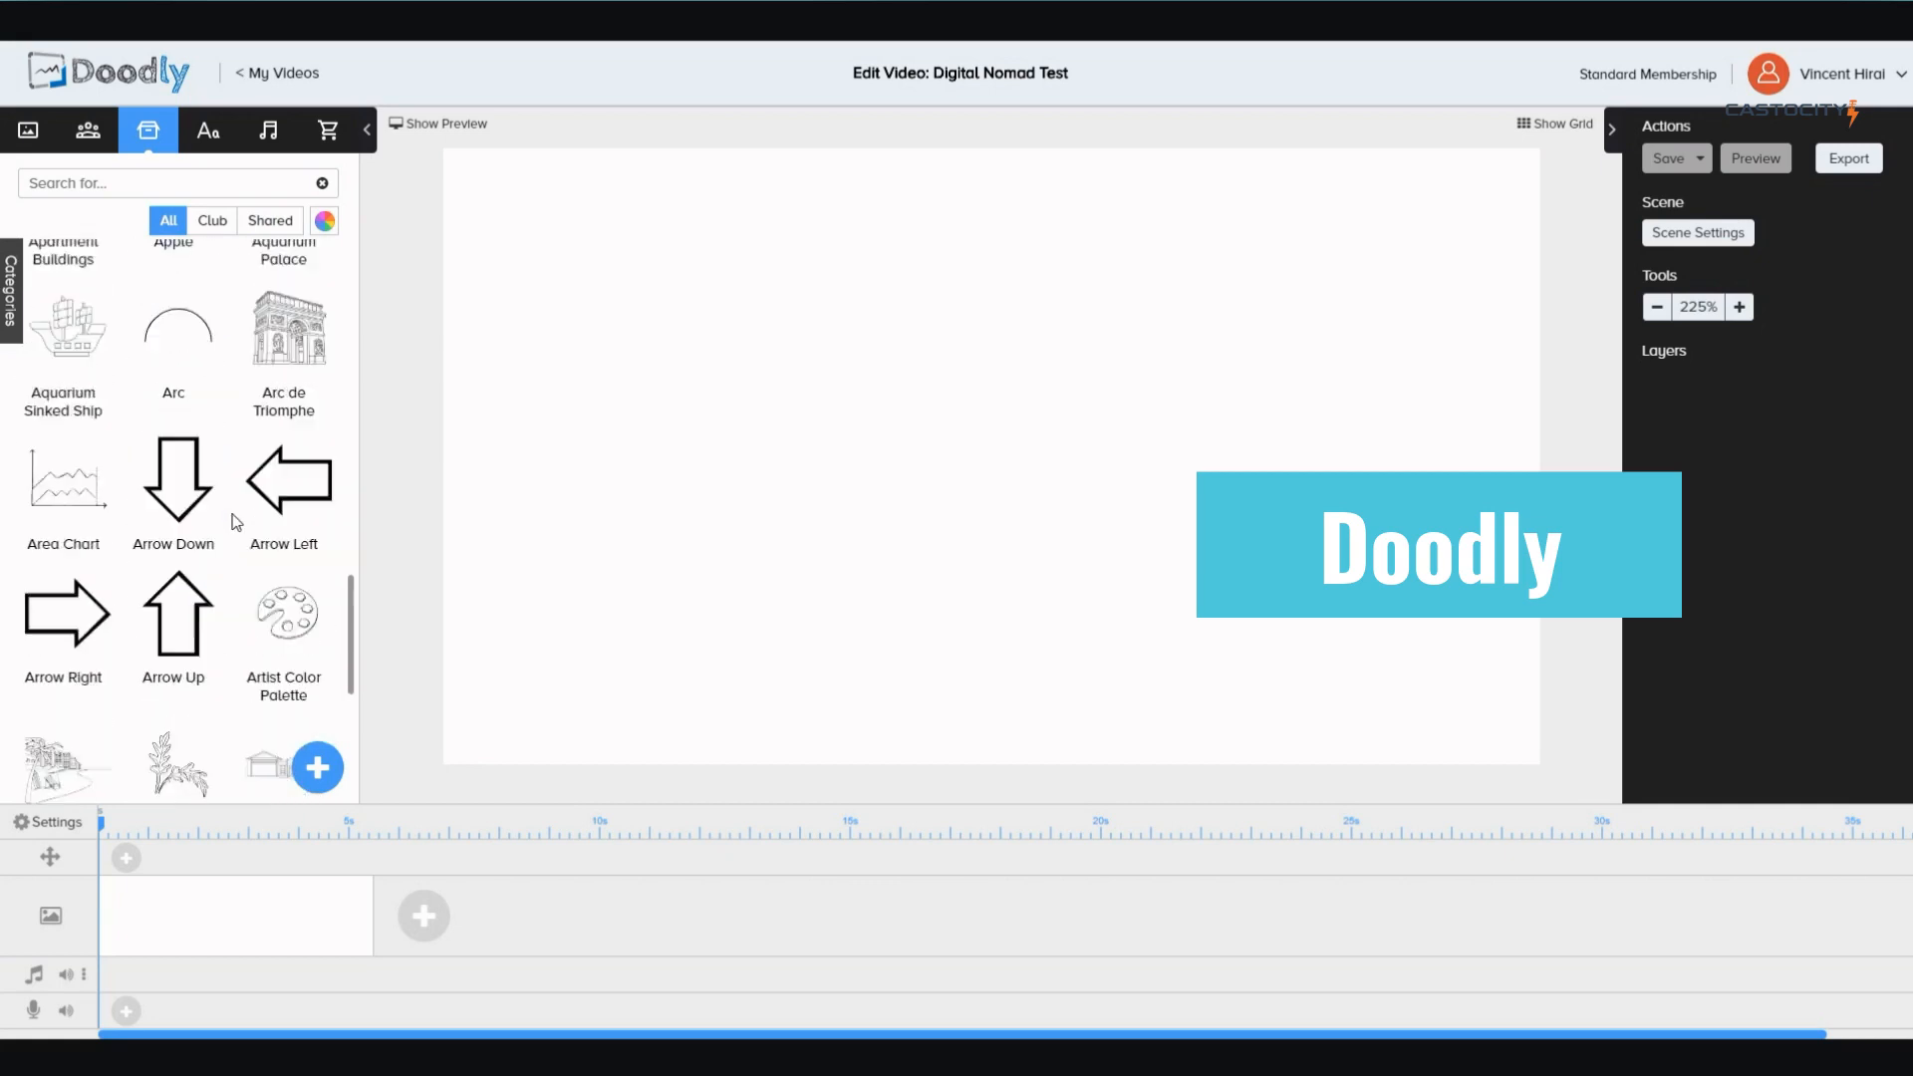
{"action": "scroll", "coordinate": [289, 528], "scroll_direction": "down", "scroll_amount": 3}
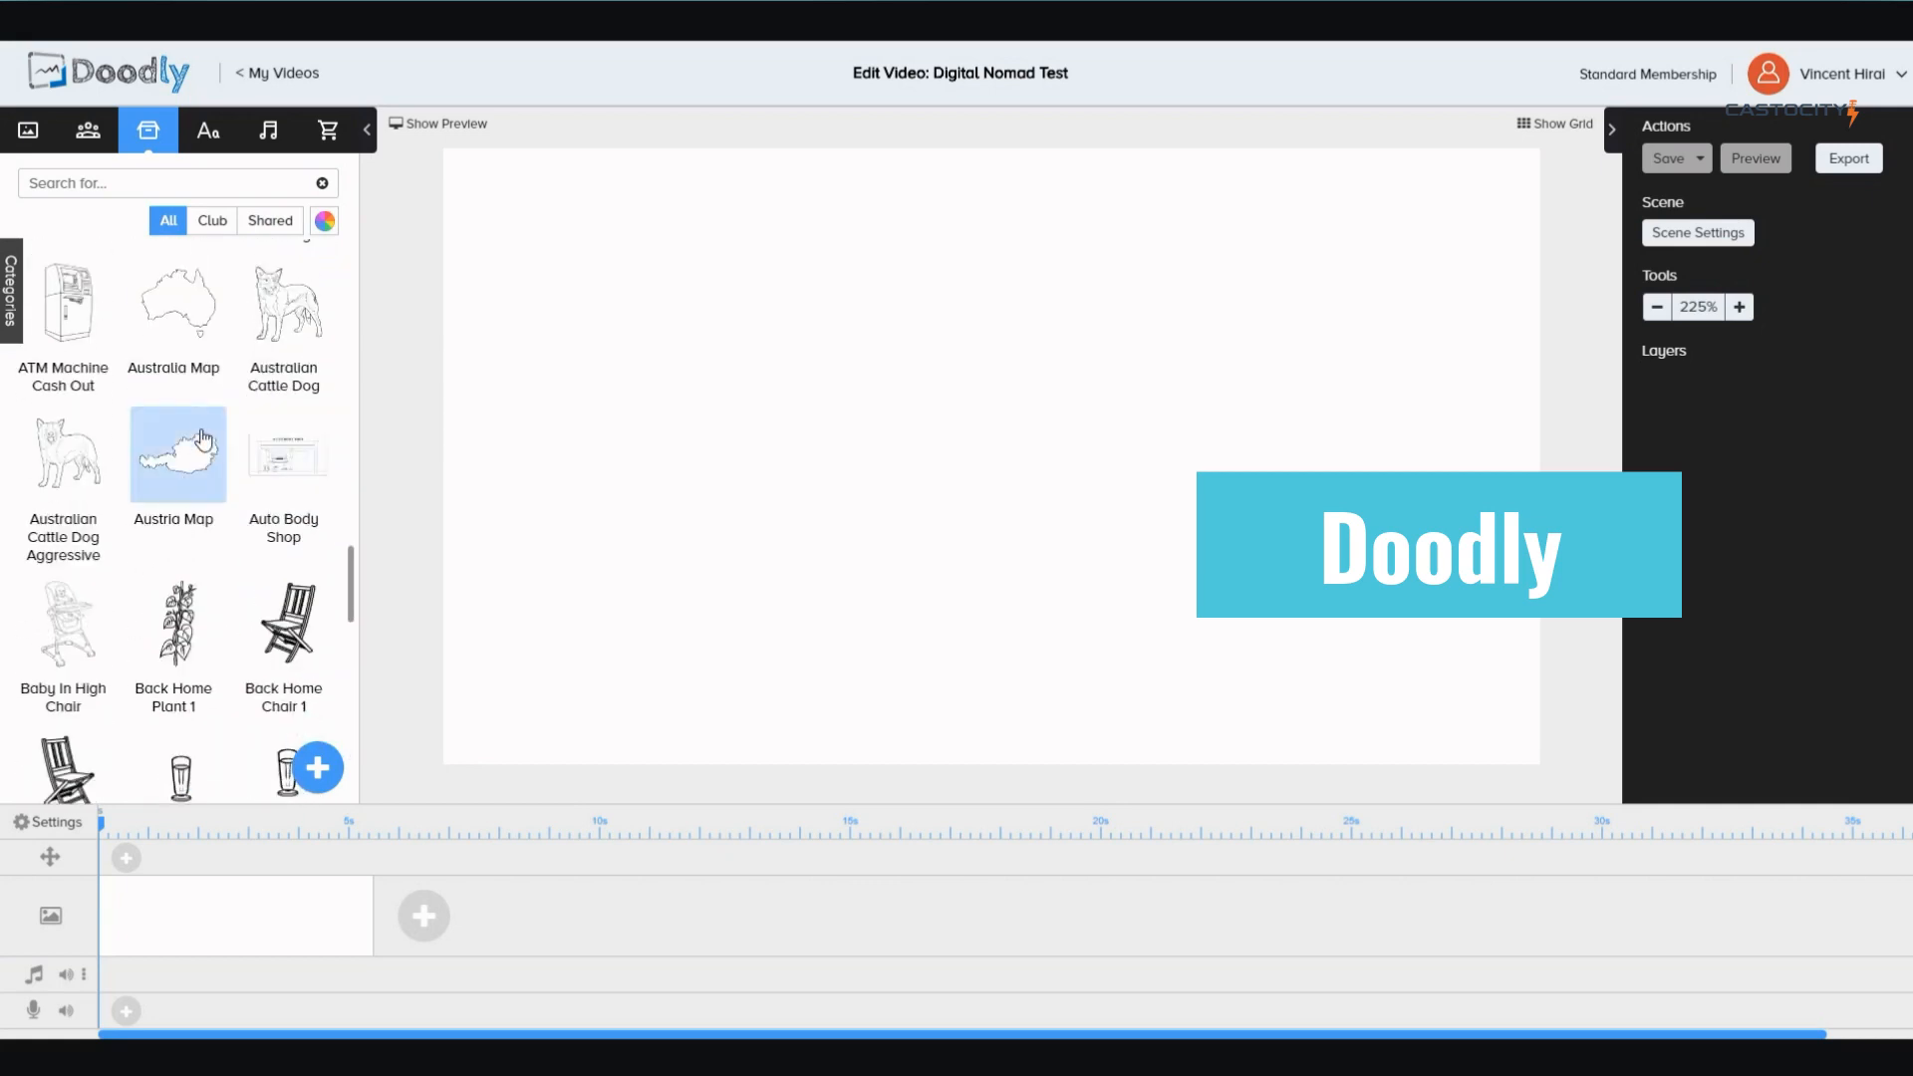
Look further down the props library and browse the available text fonts
{"action": "scroll", "coordinate": [179, 469], "scroll_direction": "down", "scroll_amount": 4}
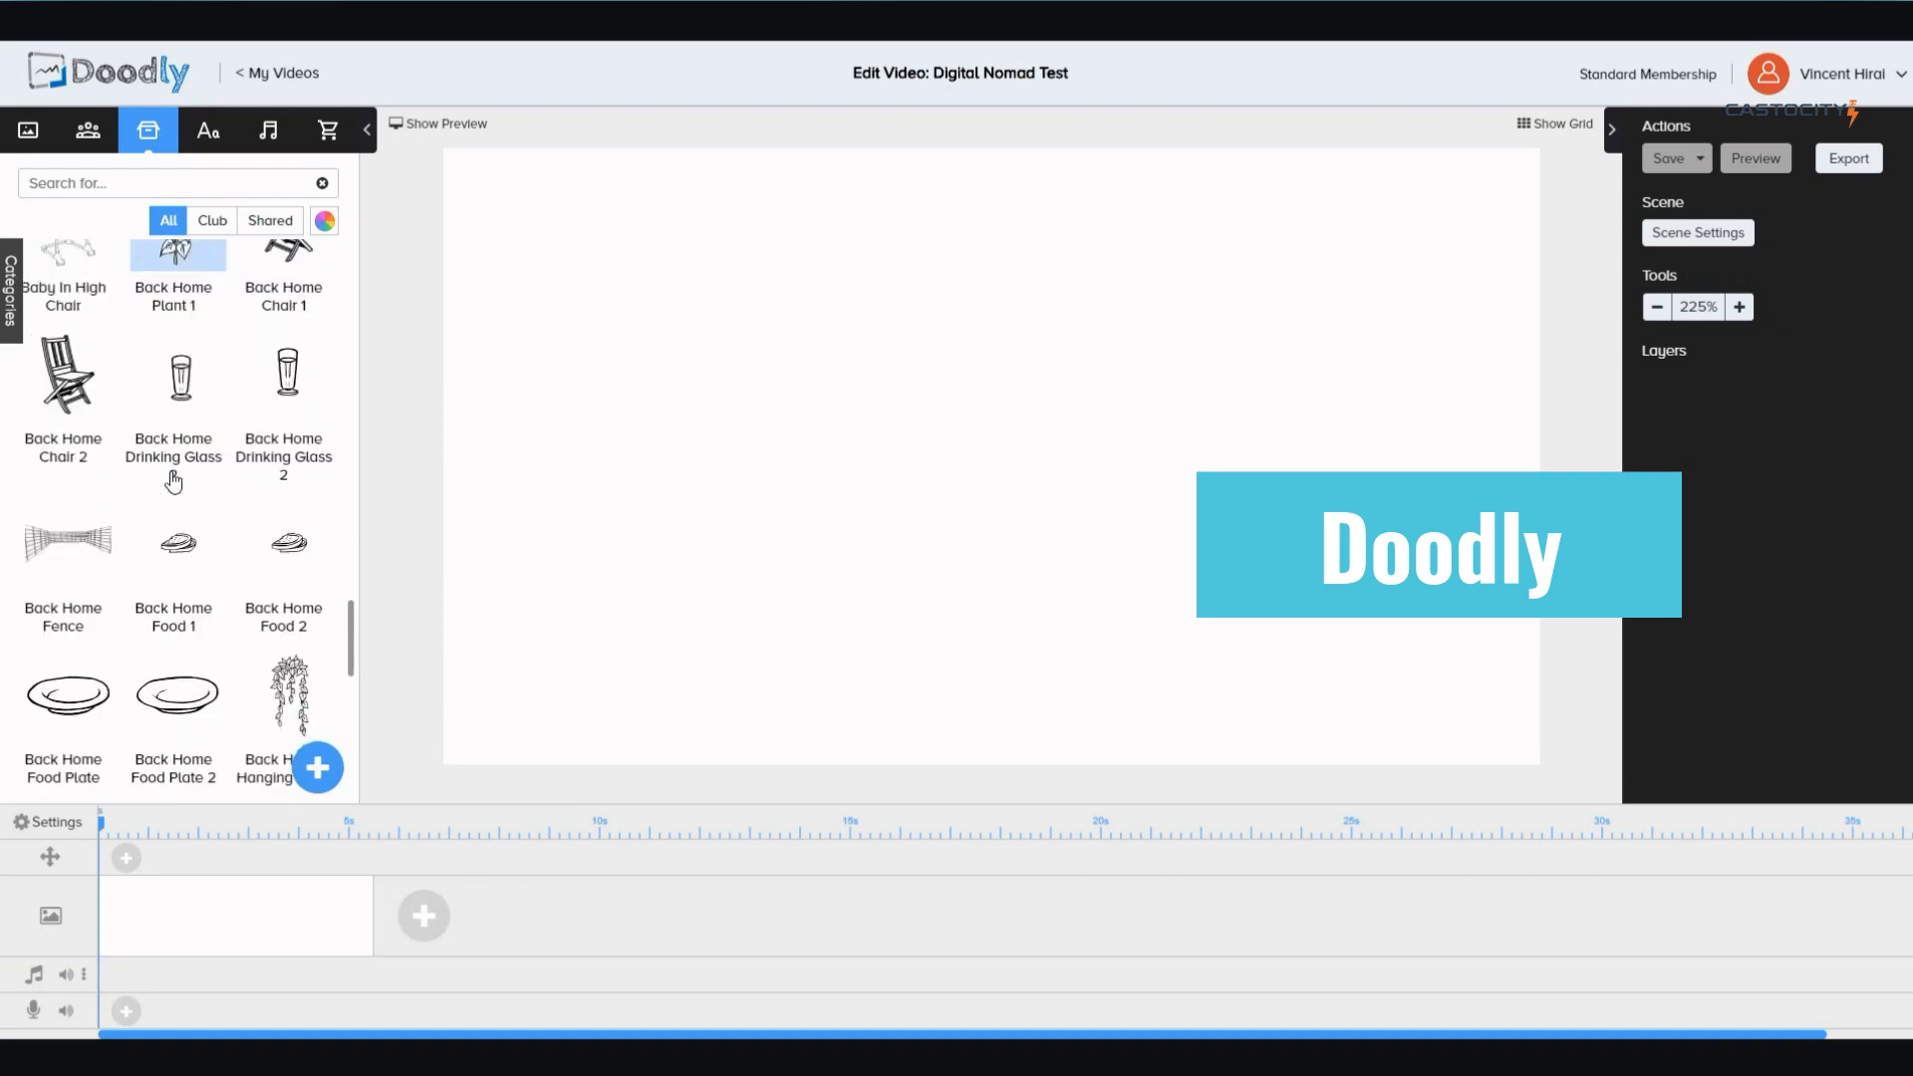
{"action": "scroll", "coordinate": [175, 482], "scroll_direction": "down", "scroll_amount": 2}
{"action": "left_click", "coordinate": [208, 138]}
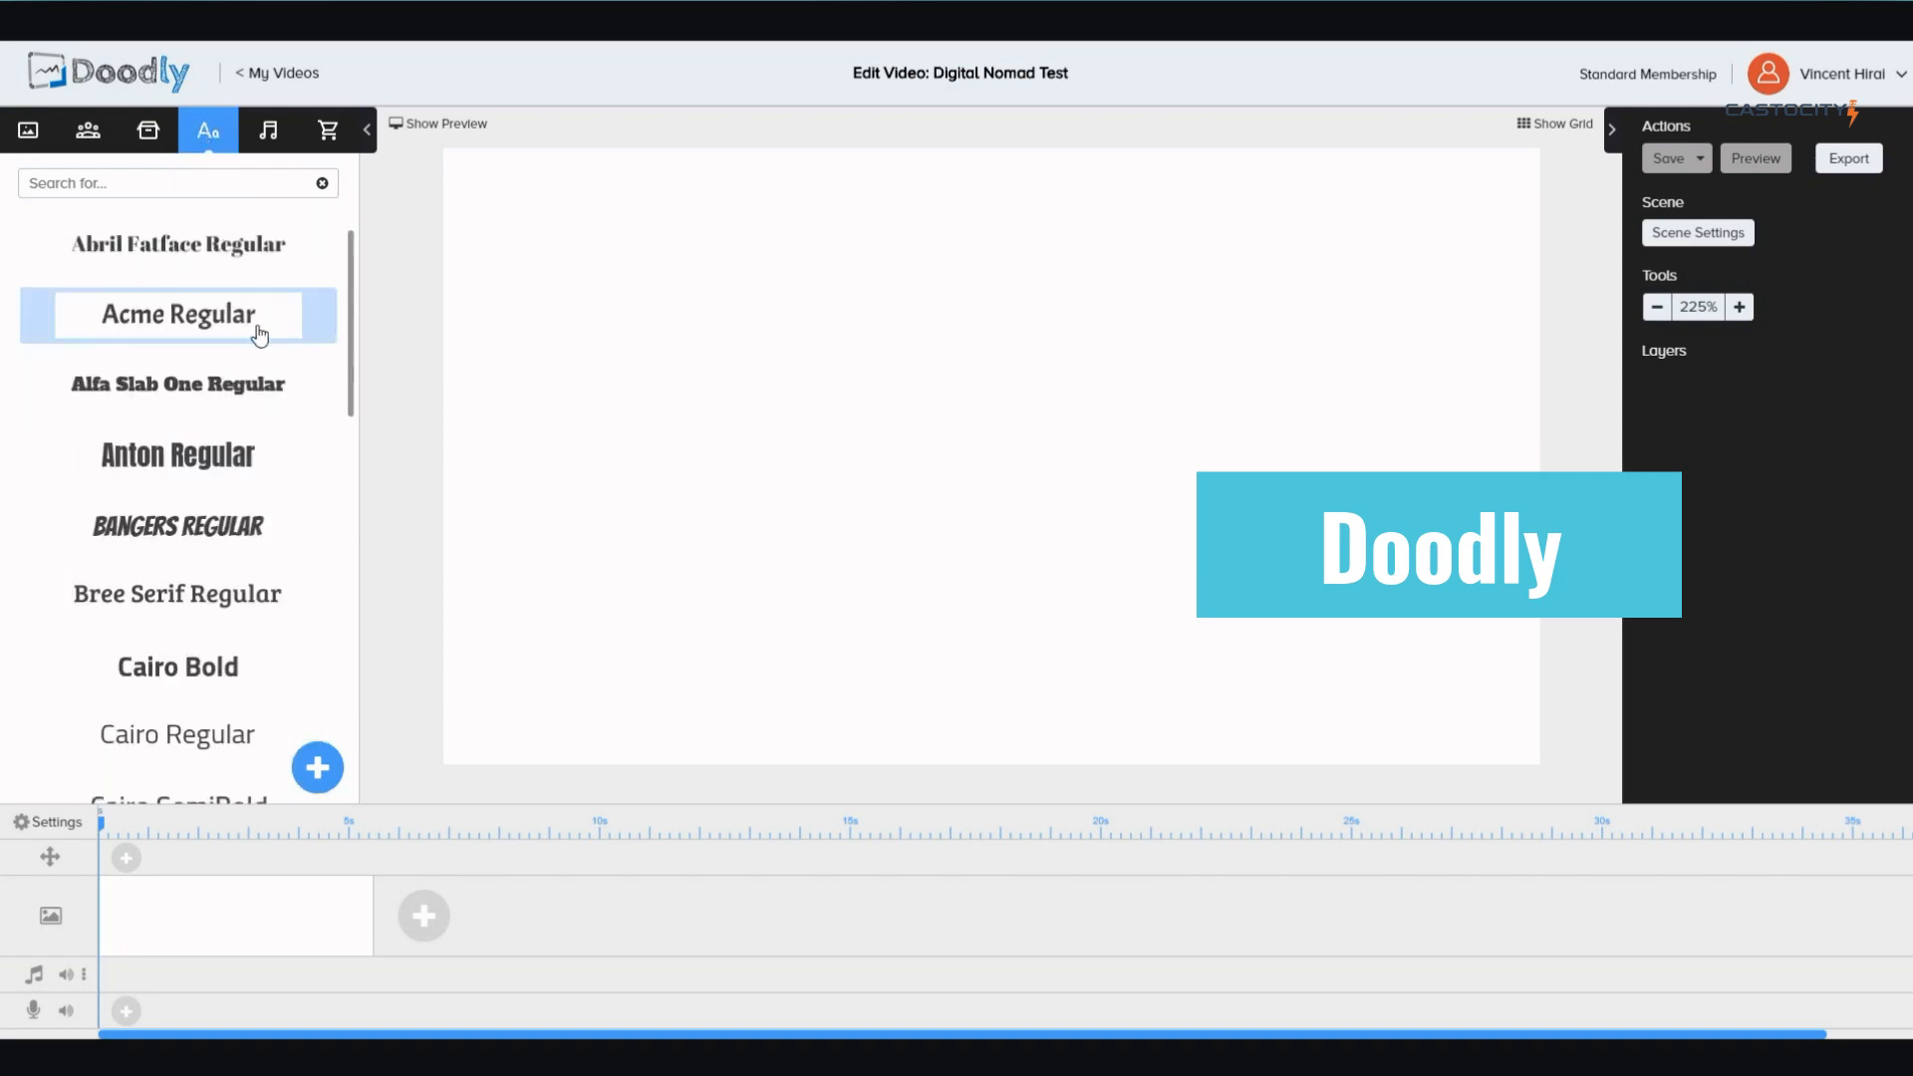
{"action": "scroll", "coordinate": [271, 368], "scroll_direction": "down", "scroll_amount": 8}
{"action": "scroll", "coordinate": [273, 374], "scroll_direction": "down", "scroll_amount": 4}
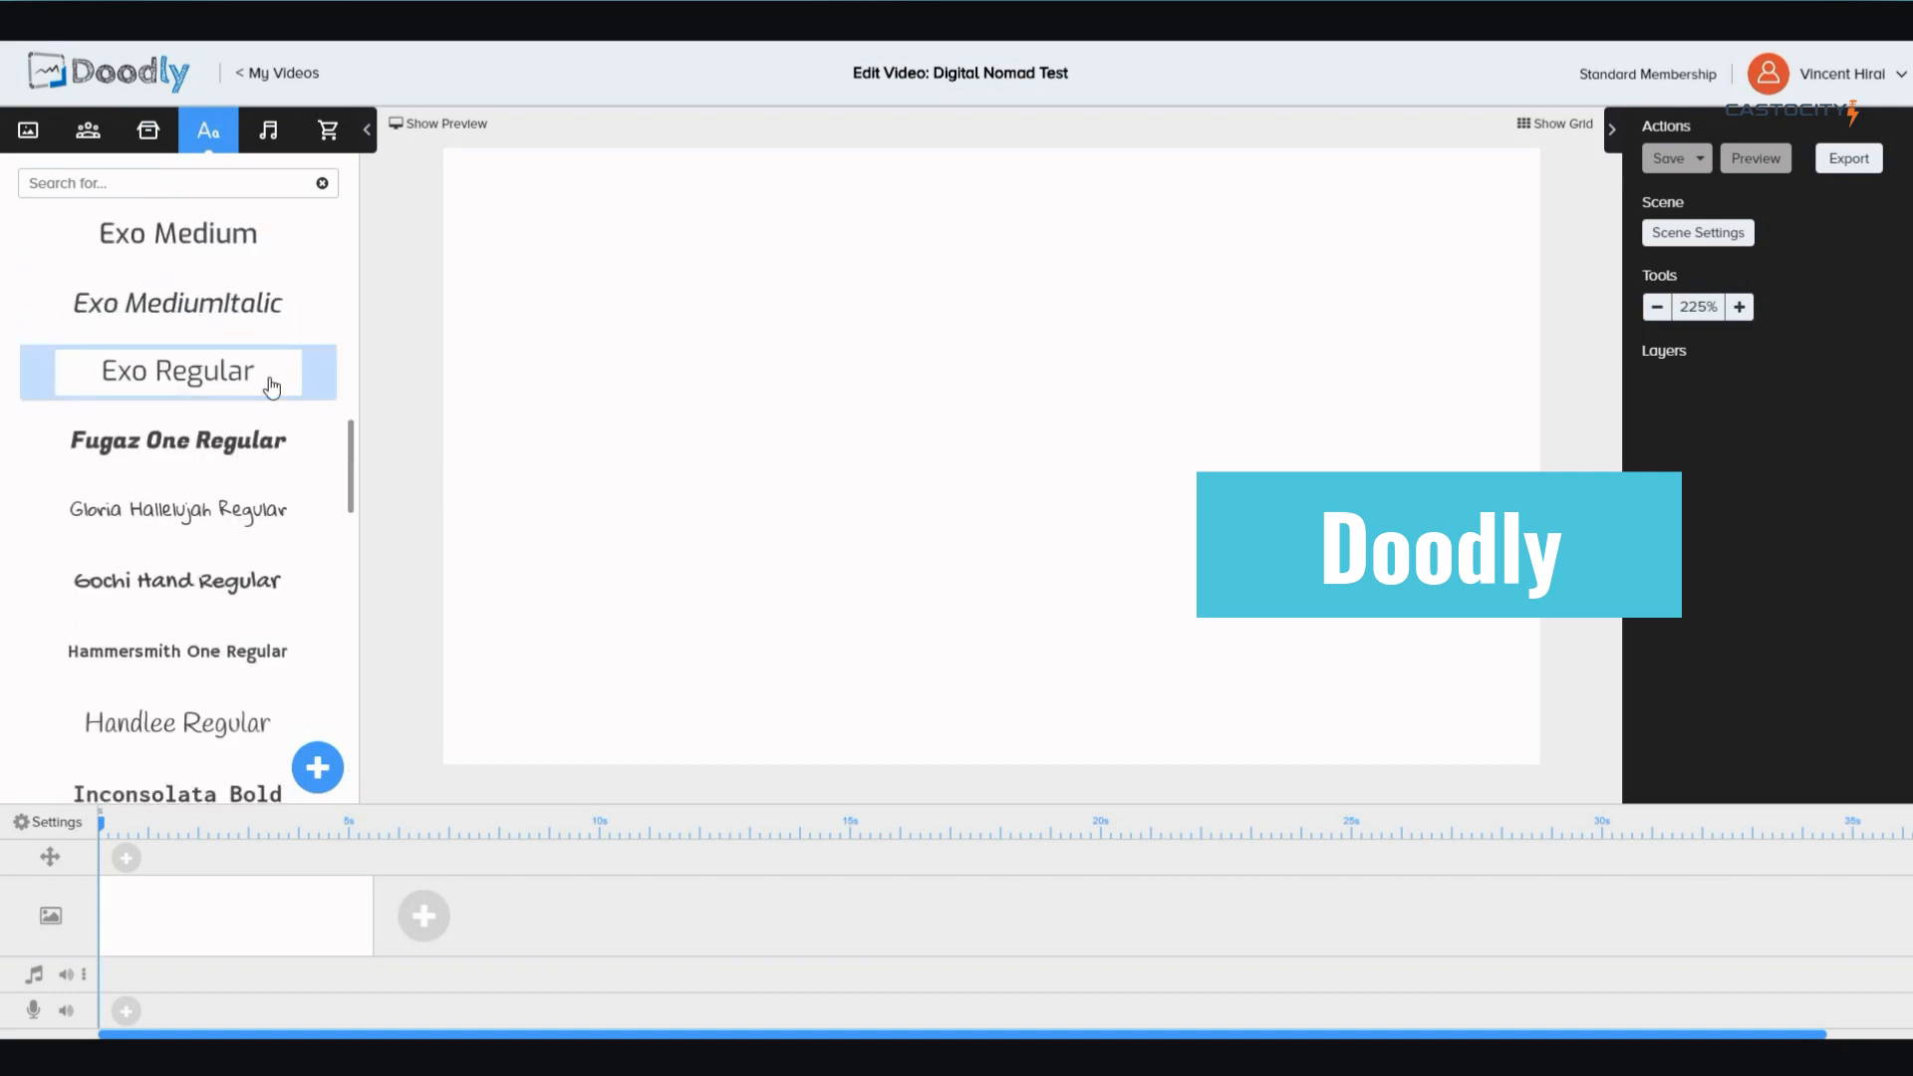
{"action": "scroll", "coordinate": [271, 378], "scroll_direction": "up", "scroll_amount": 4}
{"action": "scroll", "coordinate": [271, 387], "scroll_direction": "up", "scroll_amount": 4}
{"action": "scroll", "coordinate": [271, 385], "scroll_direction": "down", "scroll_amount": 12}
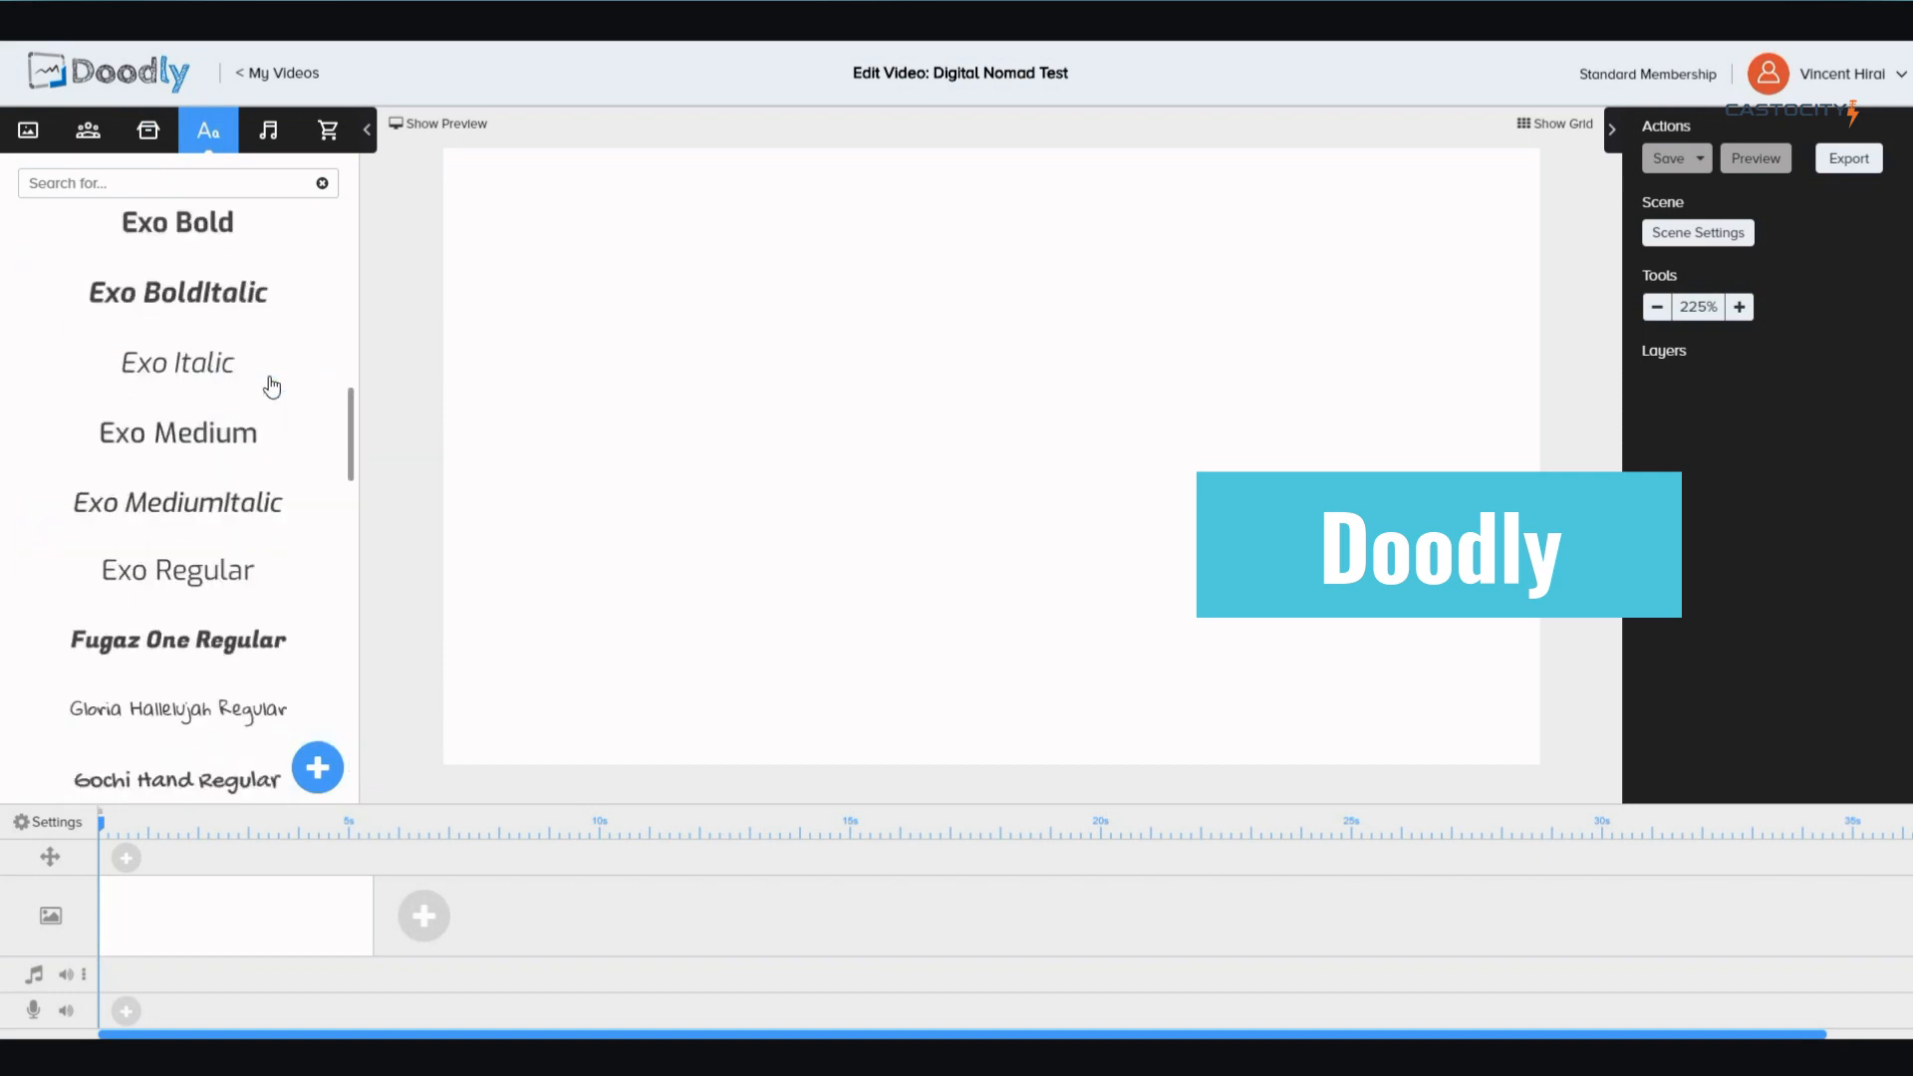
{"action": "scroll", "coordinate": [271, 387], "scroll_direction": "down", "scroll_amount": 12}
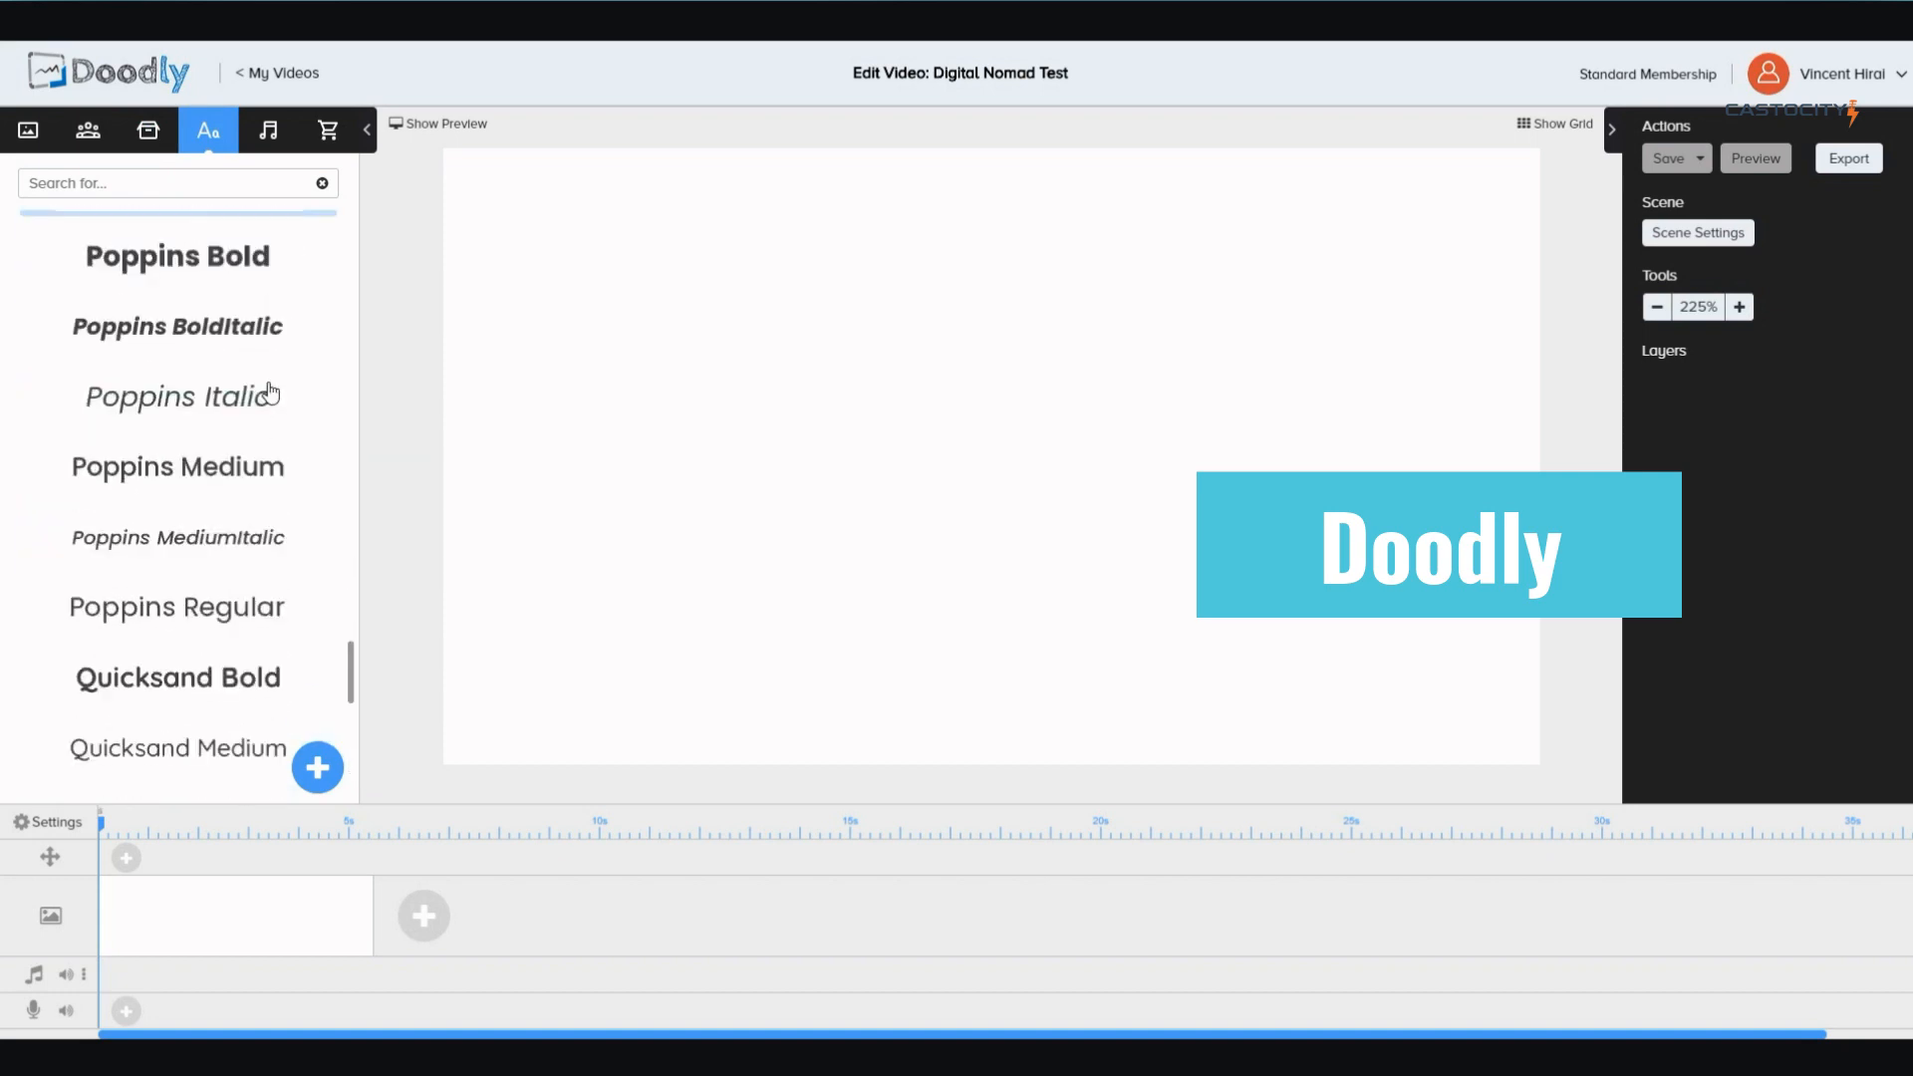
Check the music library and the marketplace section for additional audio and images
{"action": "left_click", "coordinate": [271, 141]}
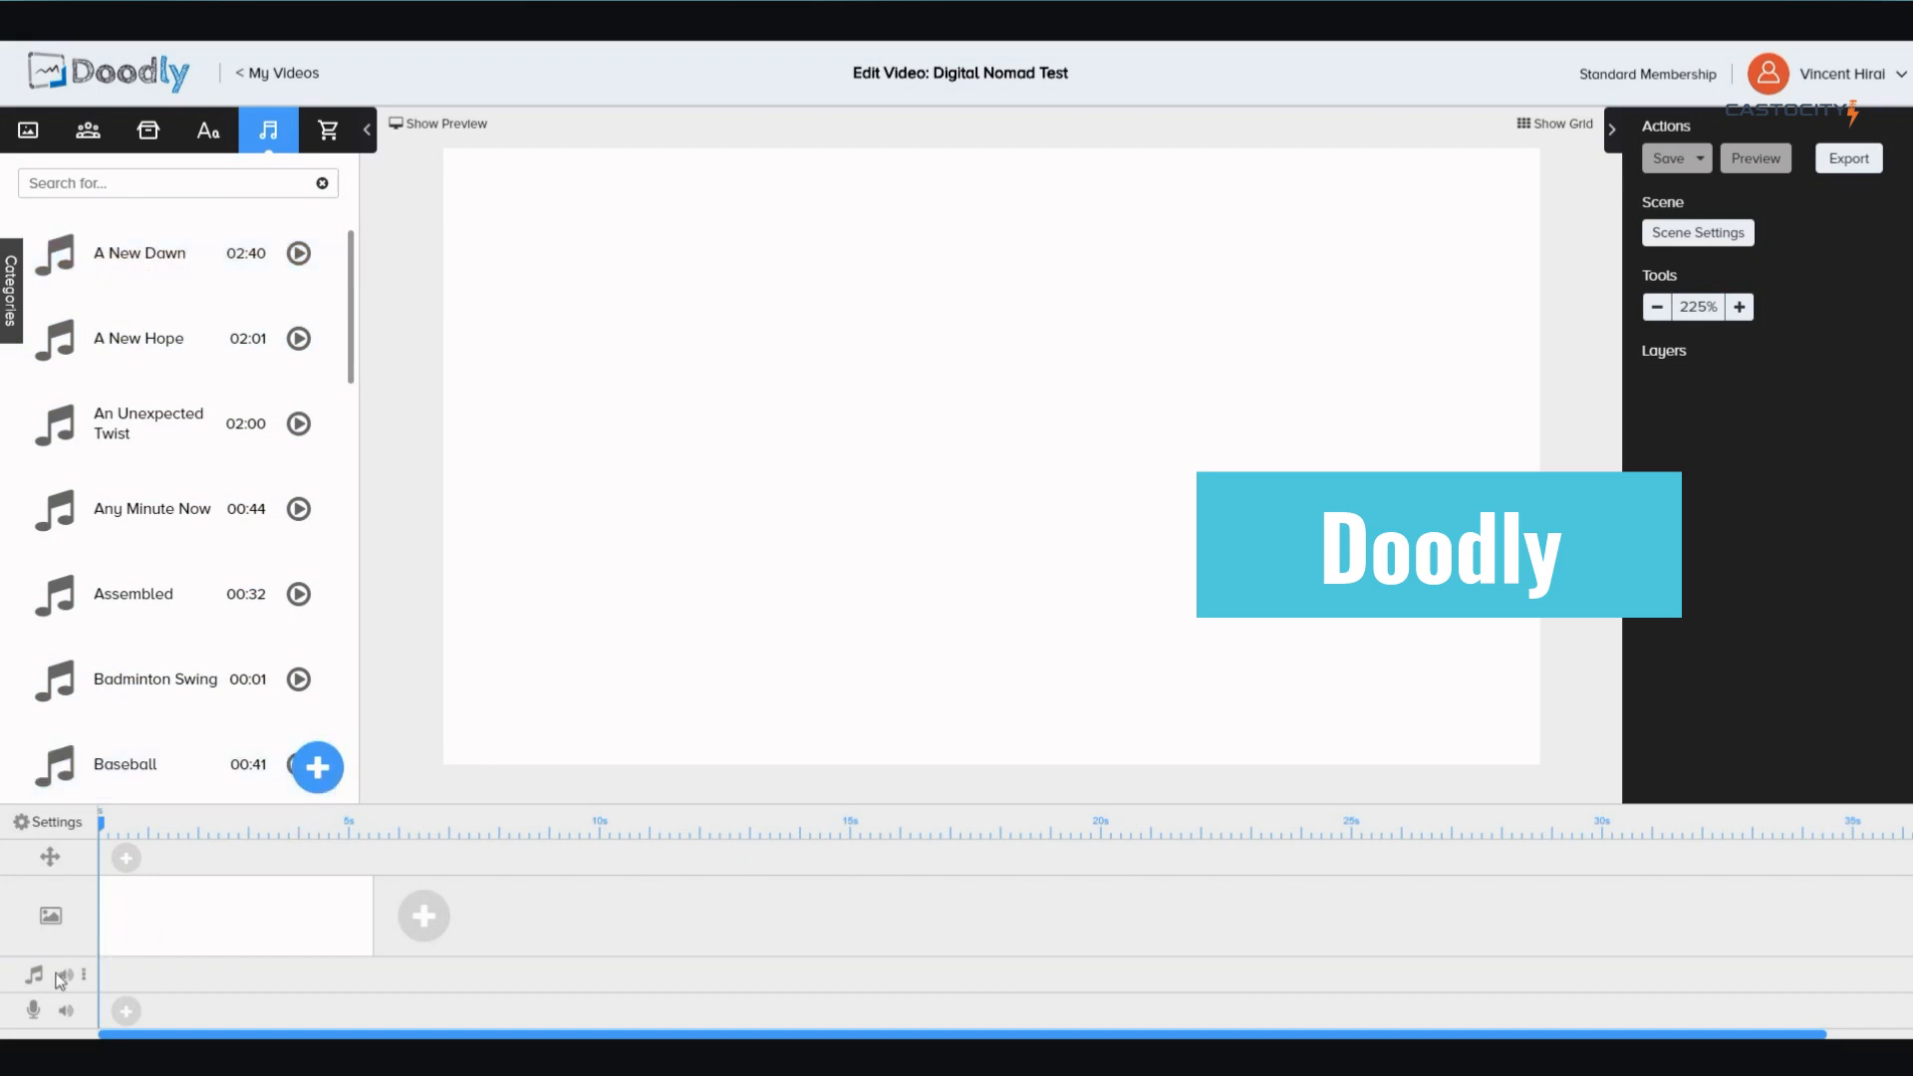
{"action": "left_click", "coordinate": [338, 140]}
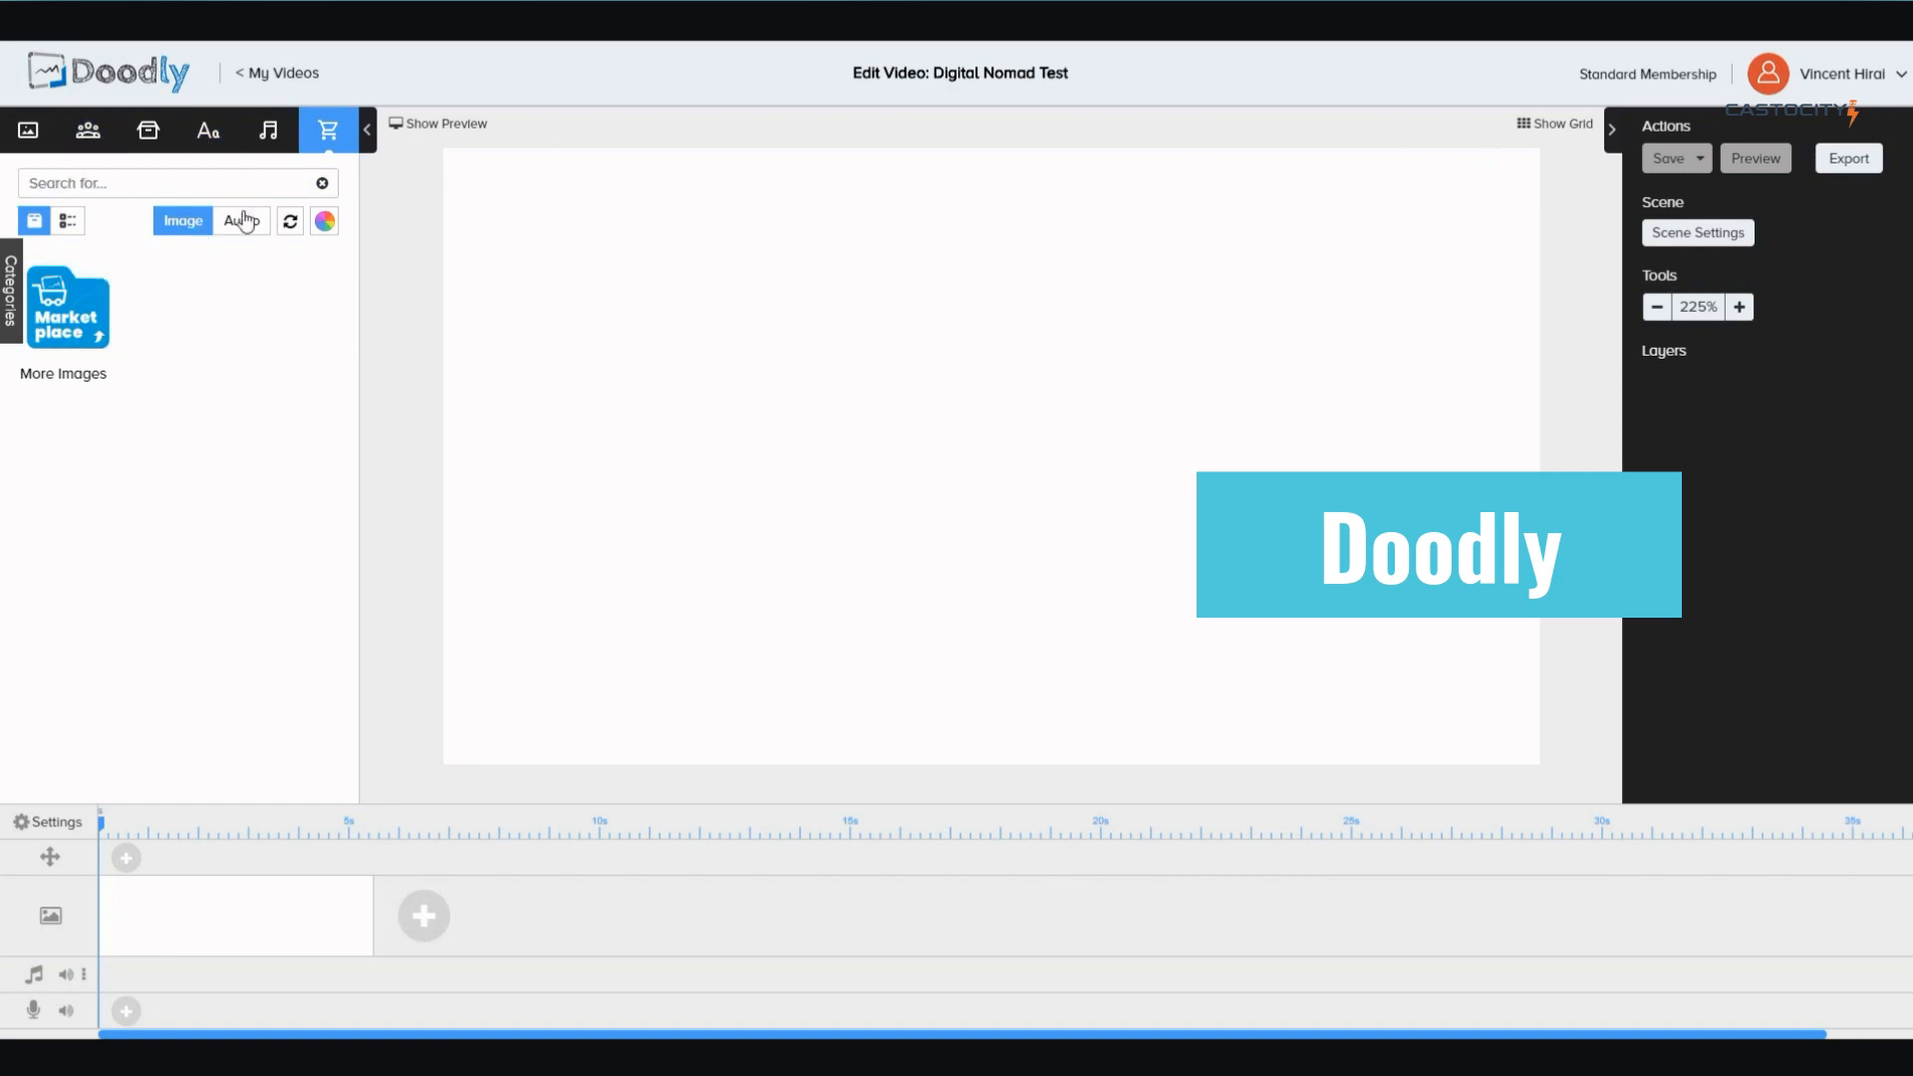
Fill the empty first scene with the ready-made beach scene and shorten its timeline clip to about 10 seconds
{"action": "left_click", "coordinate": [27, 133]}
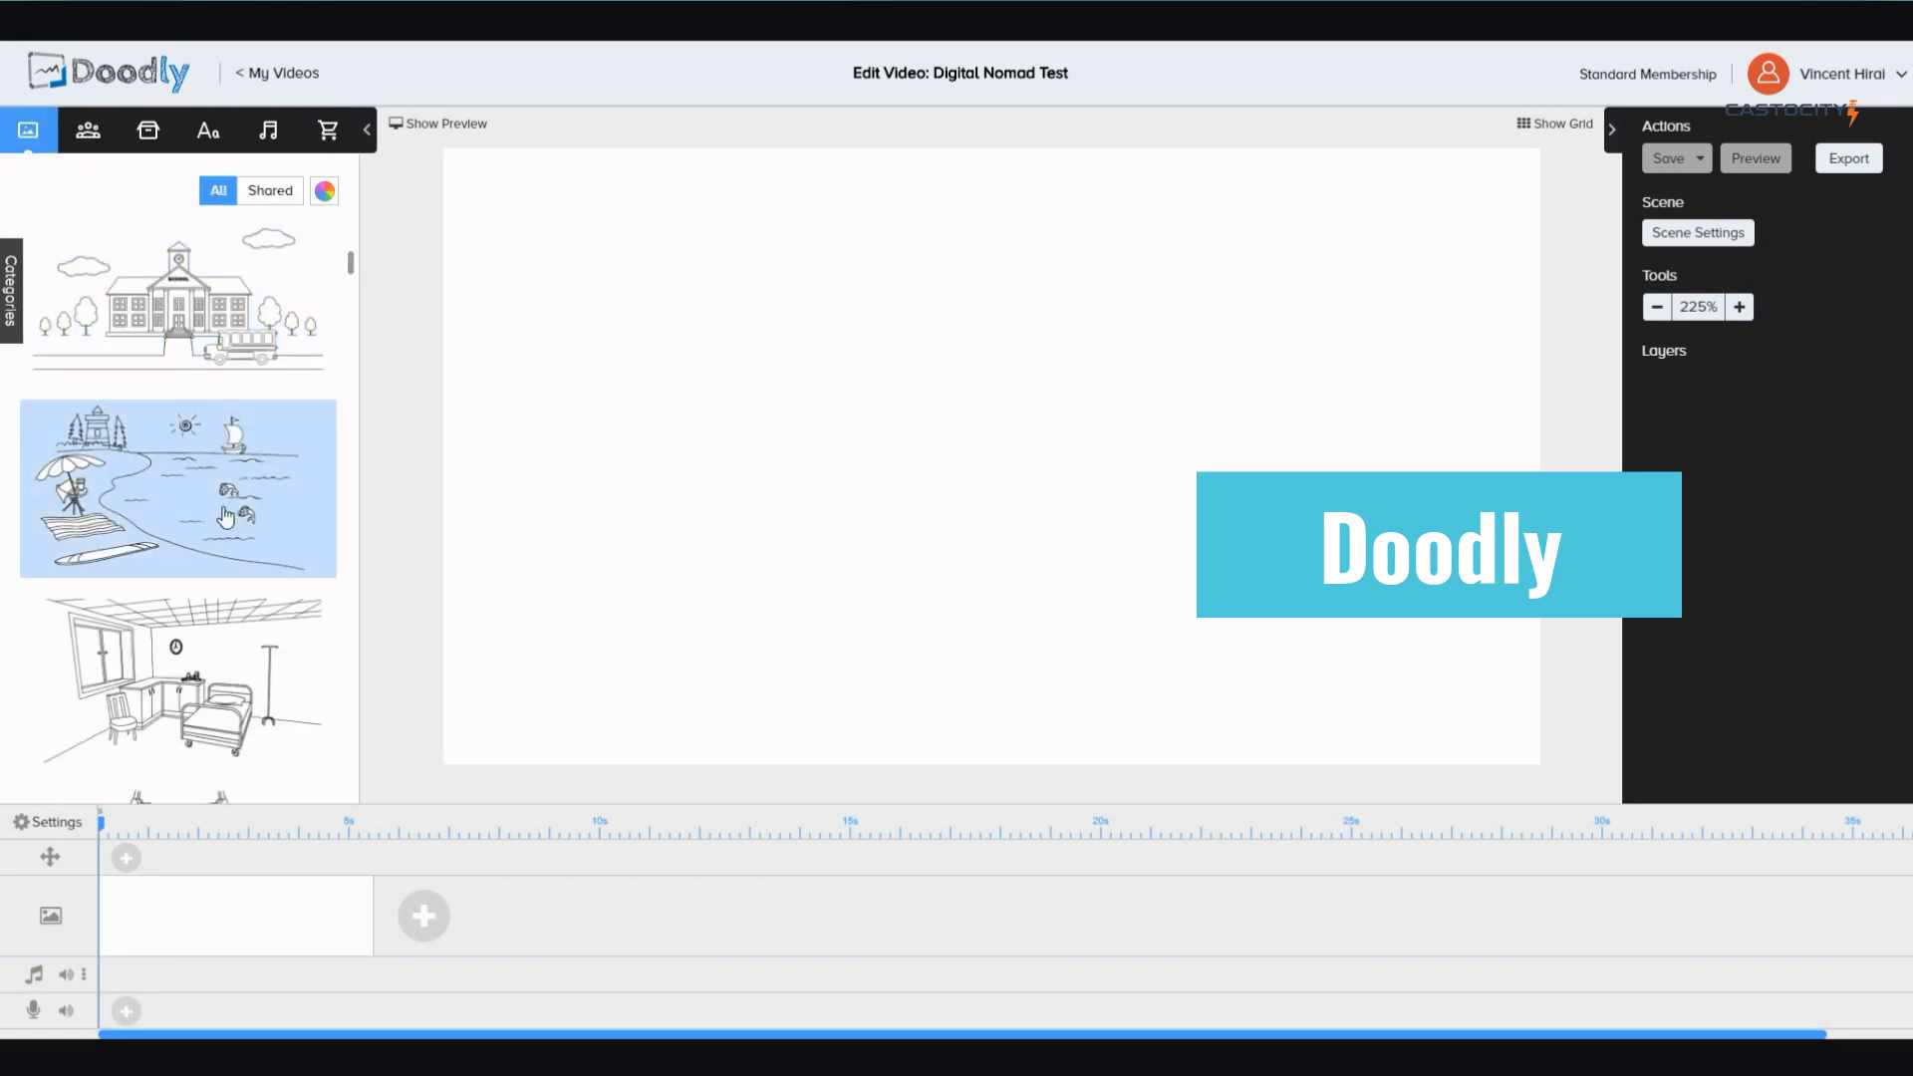
{"action": "left_click_drag", "start_coordinate": [226, 516], "coordinate": [991, 476]}
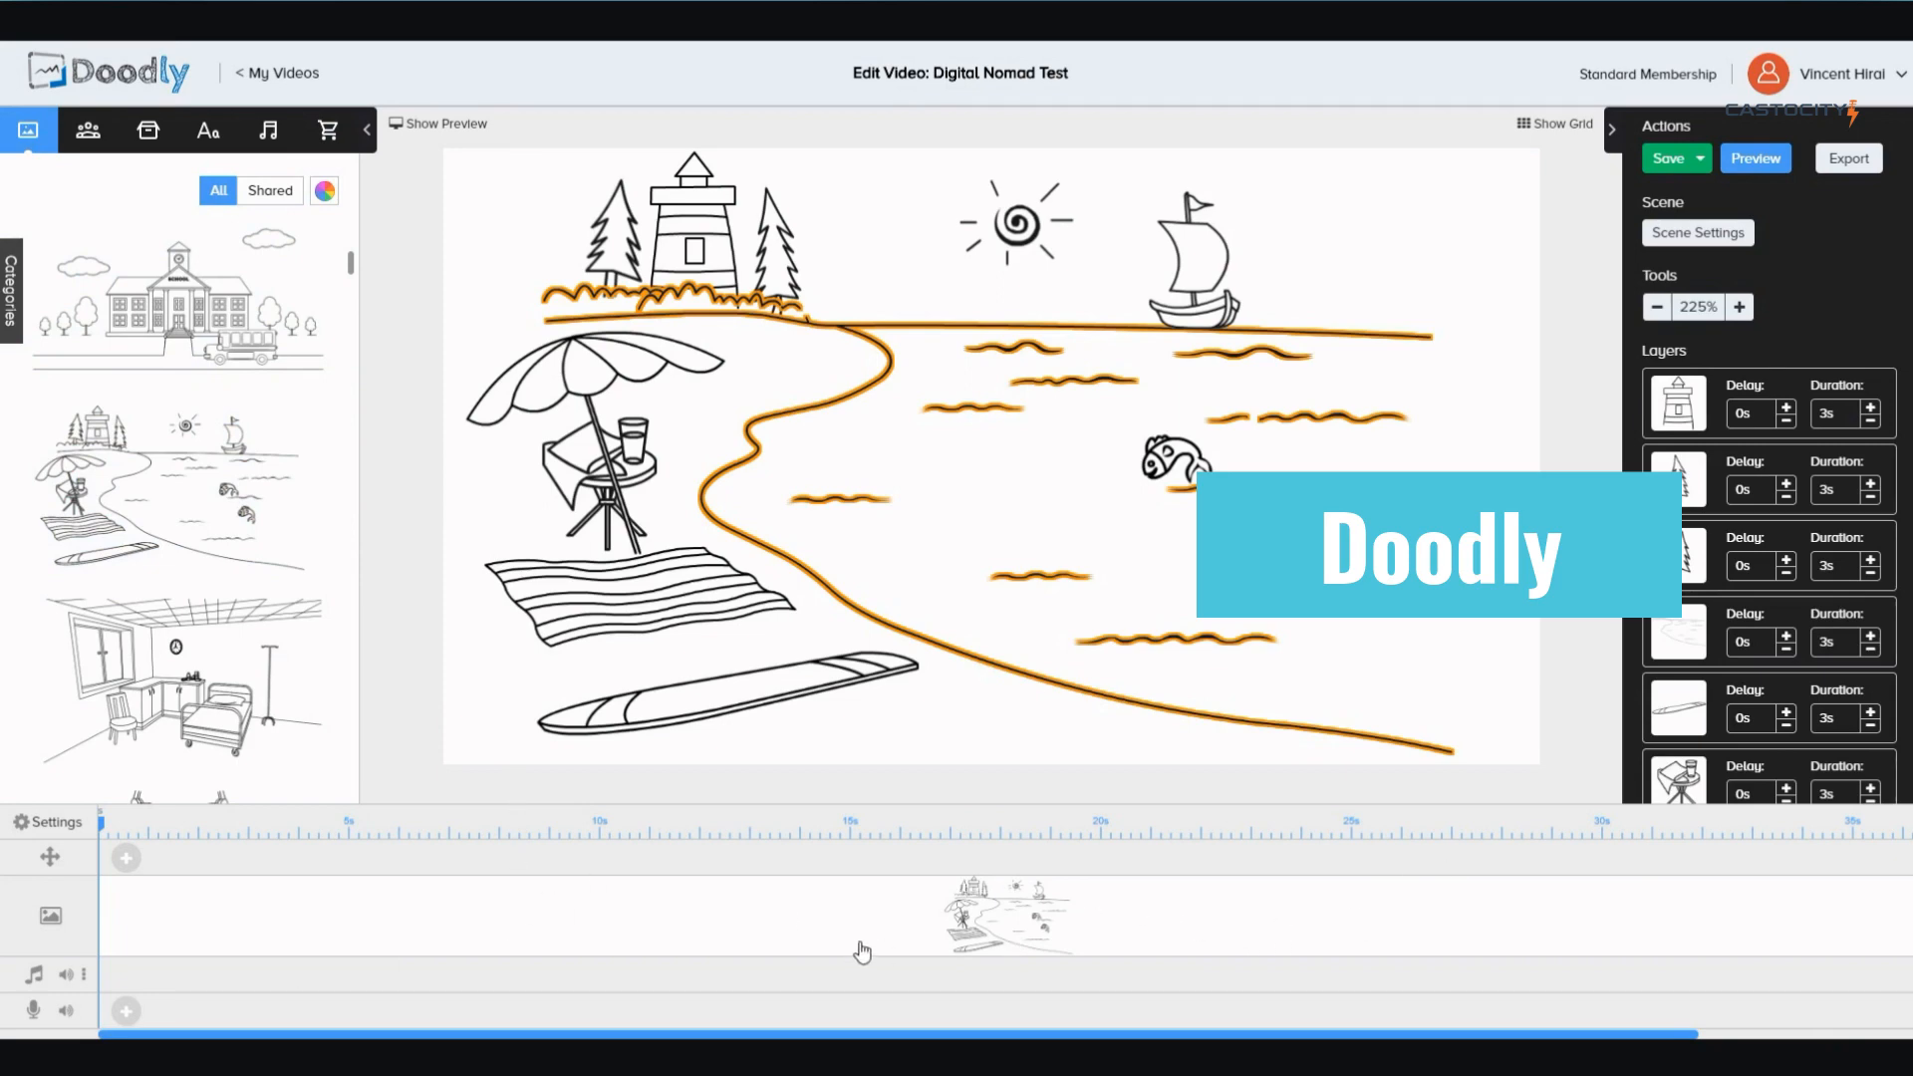
{"action": "scroll", "coordinate": [863, 951], "scroll_direction": "right", "scroll_amount": 5}
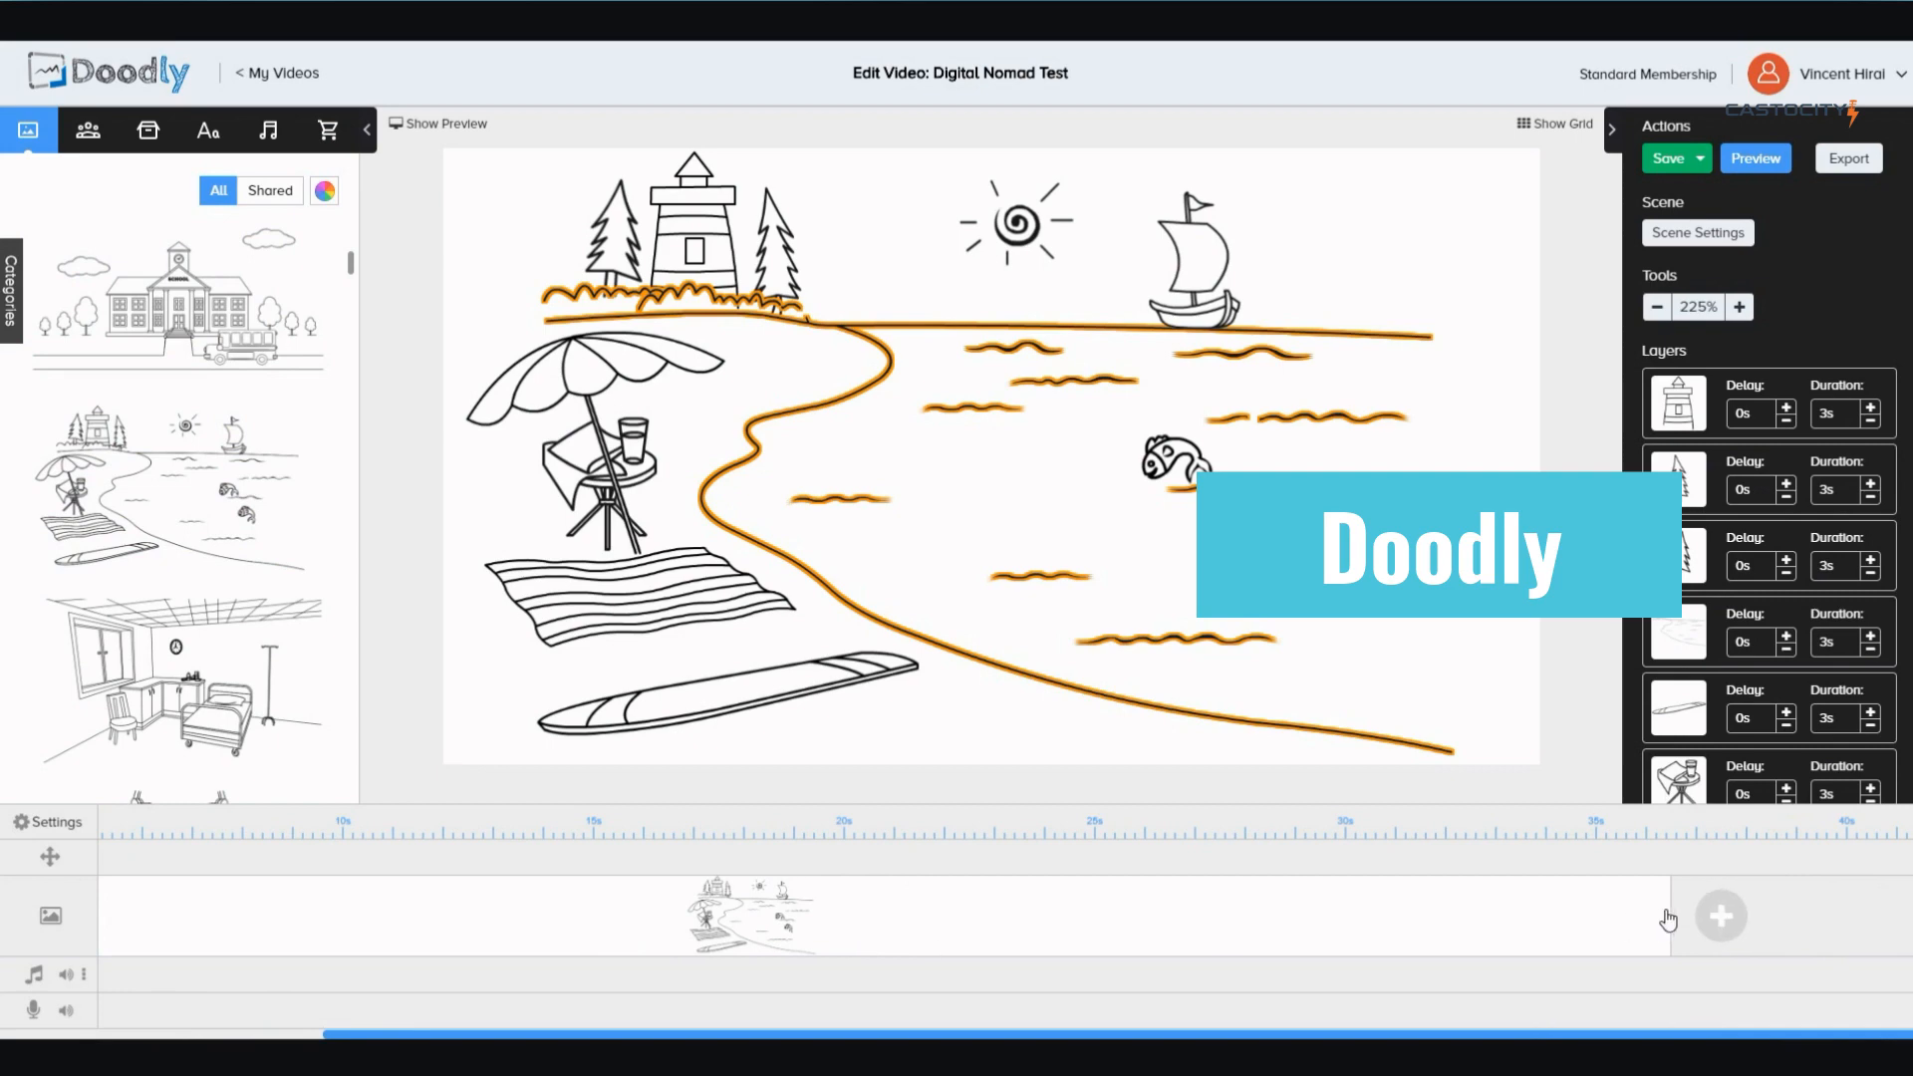
{"action": "left_click_drag", "start_coordinate": [1666, 921], "coordinate": [597, 895]}
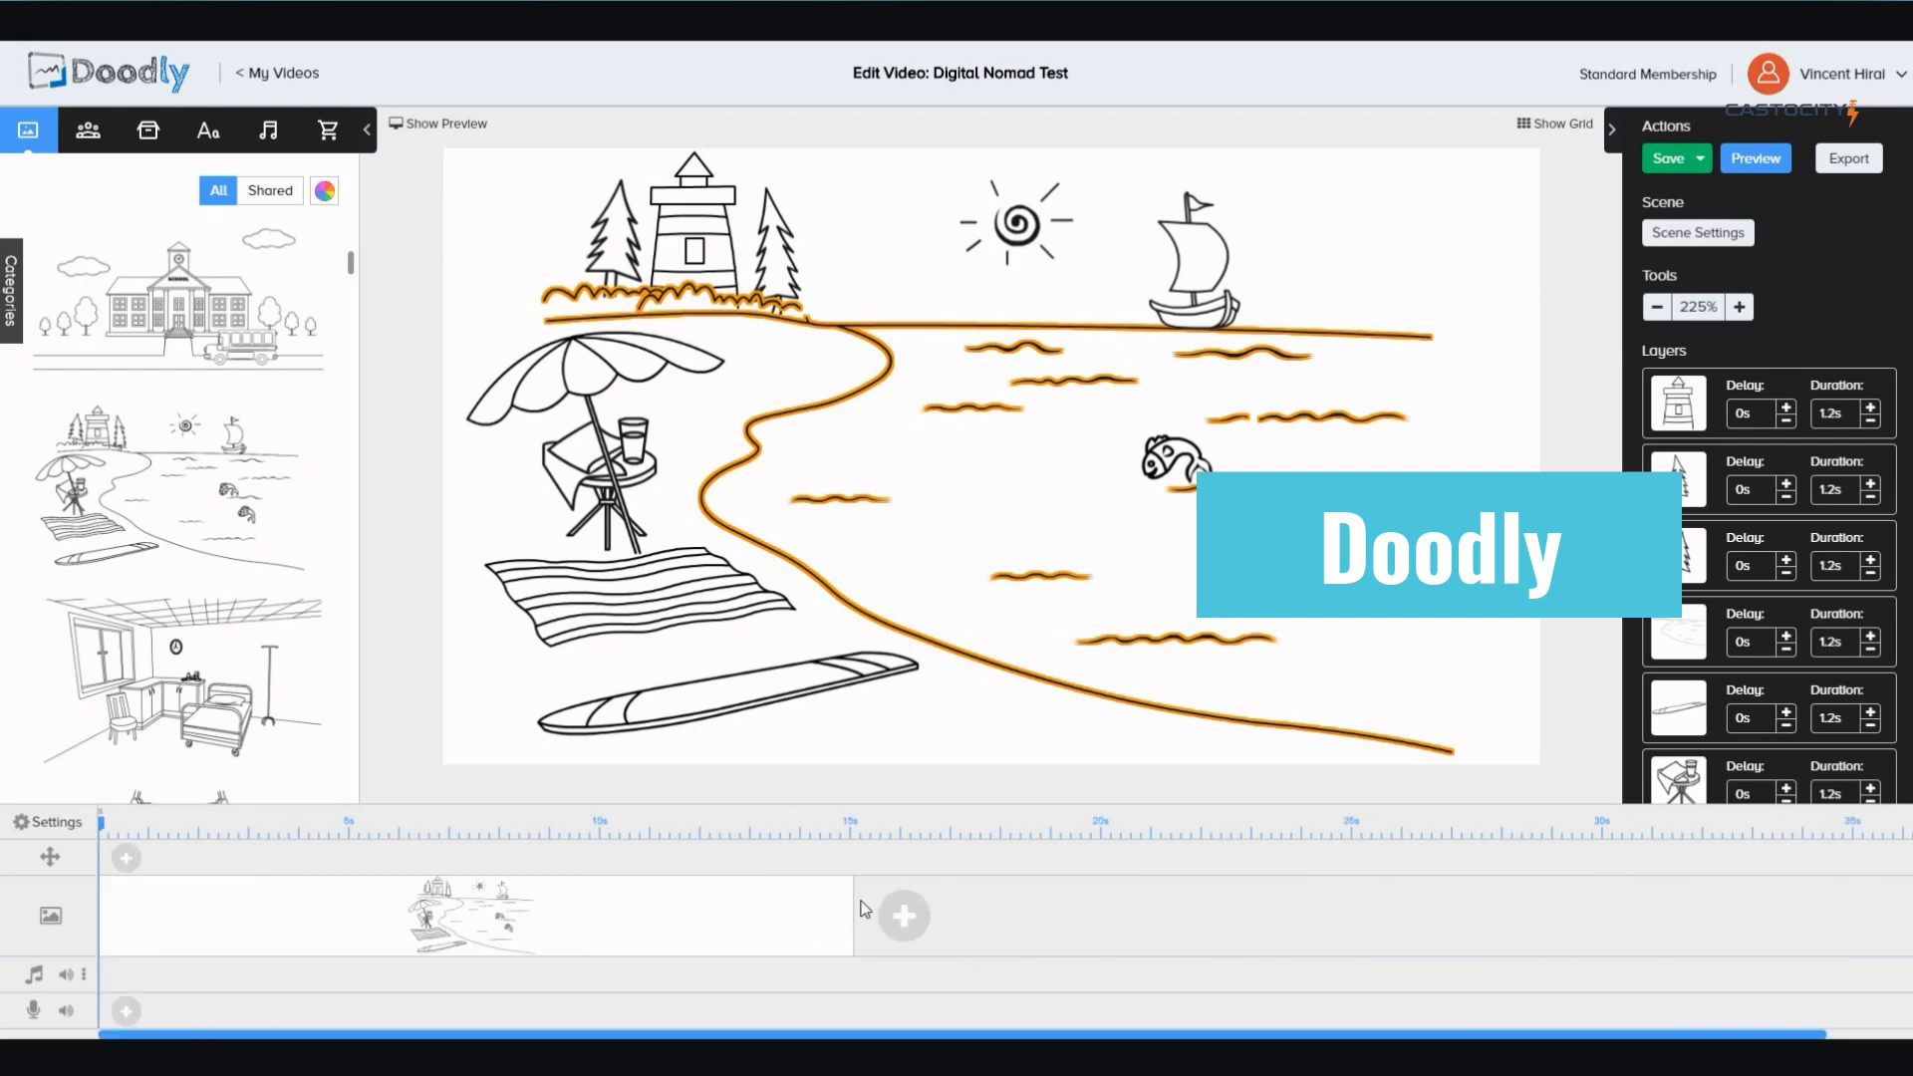
{"action": "left_click_drag", "start_coordinate": [854, 902], "coordinate": [596, 901]}
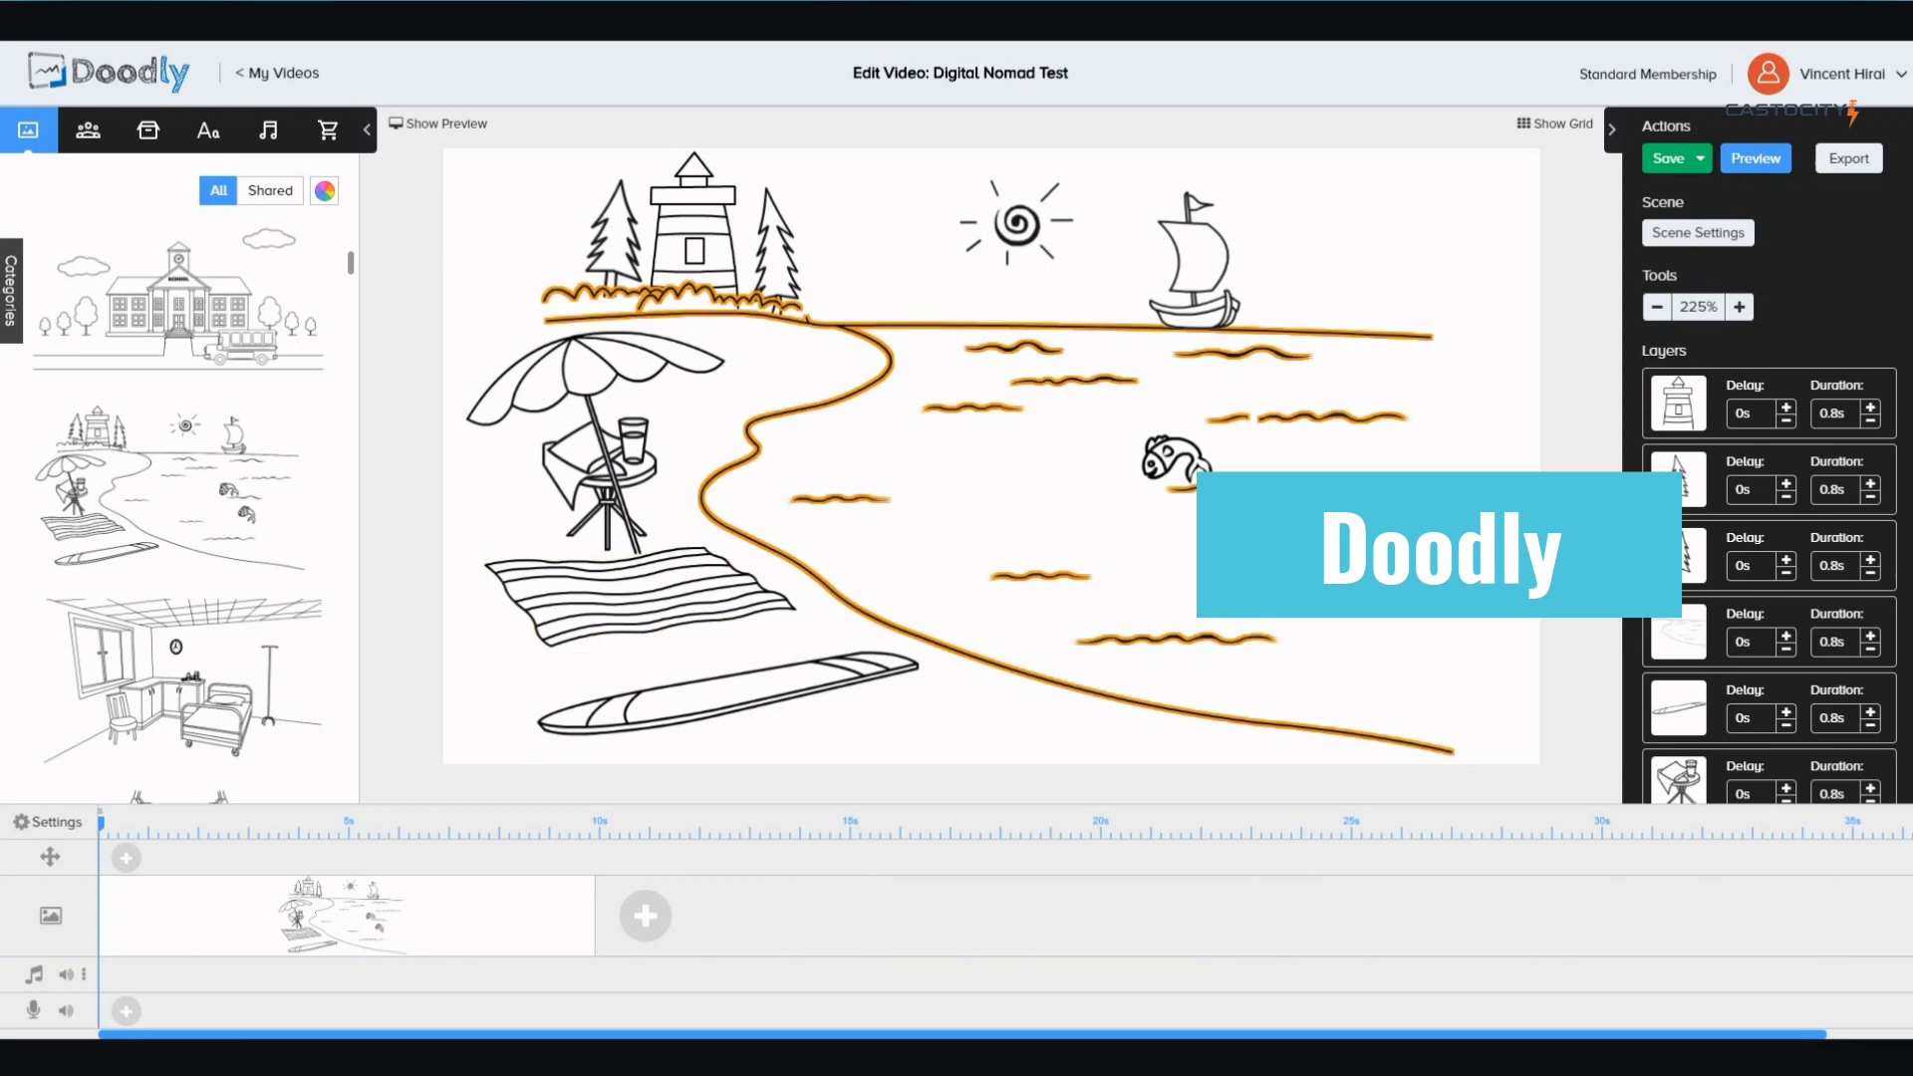
Preview the drawing animation of the beach scene and close the preview
{"action": "left_click", "coordinate": [1759, 159]}
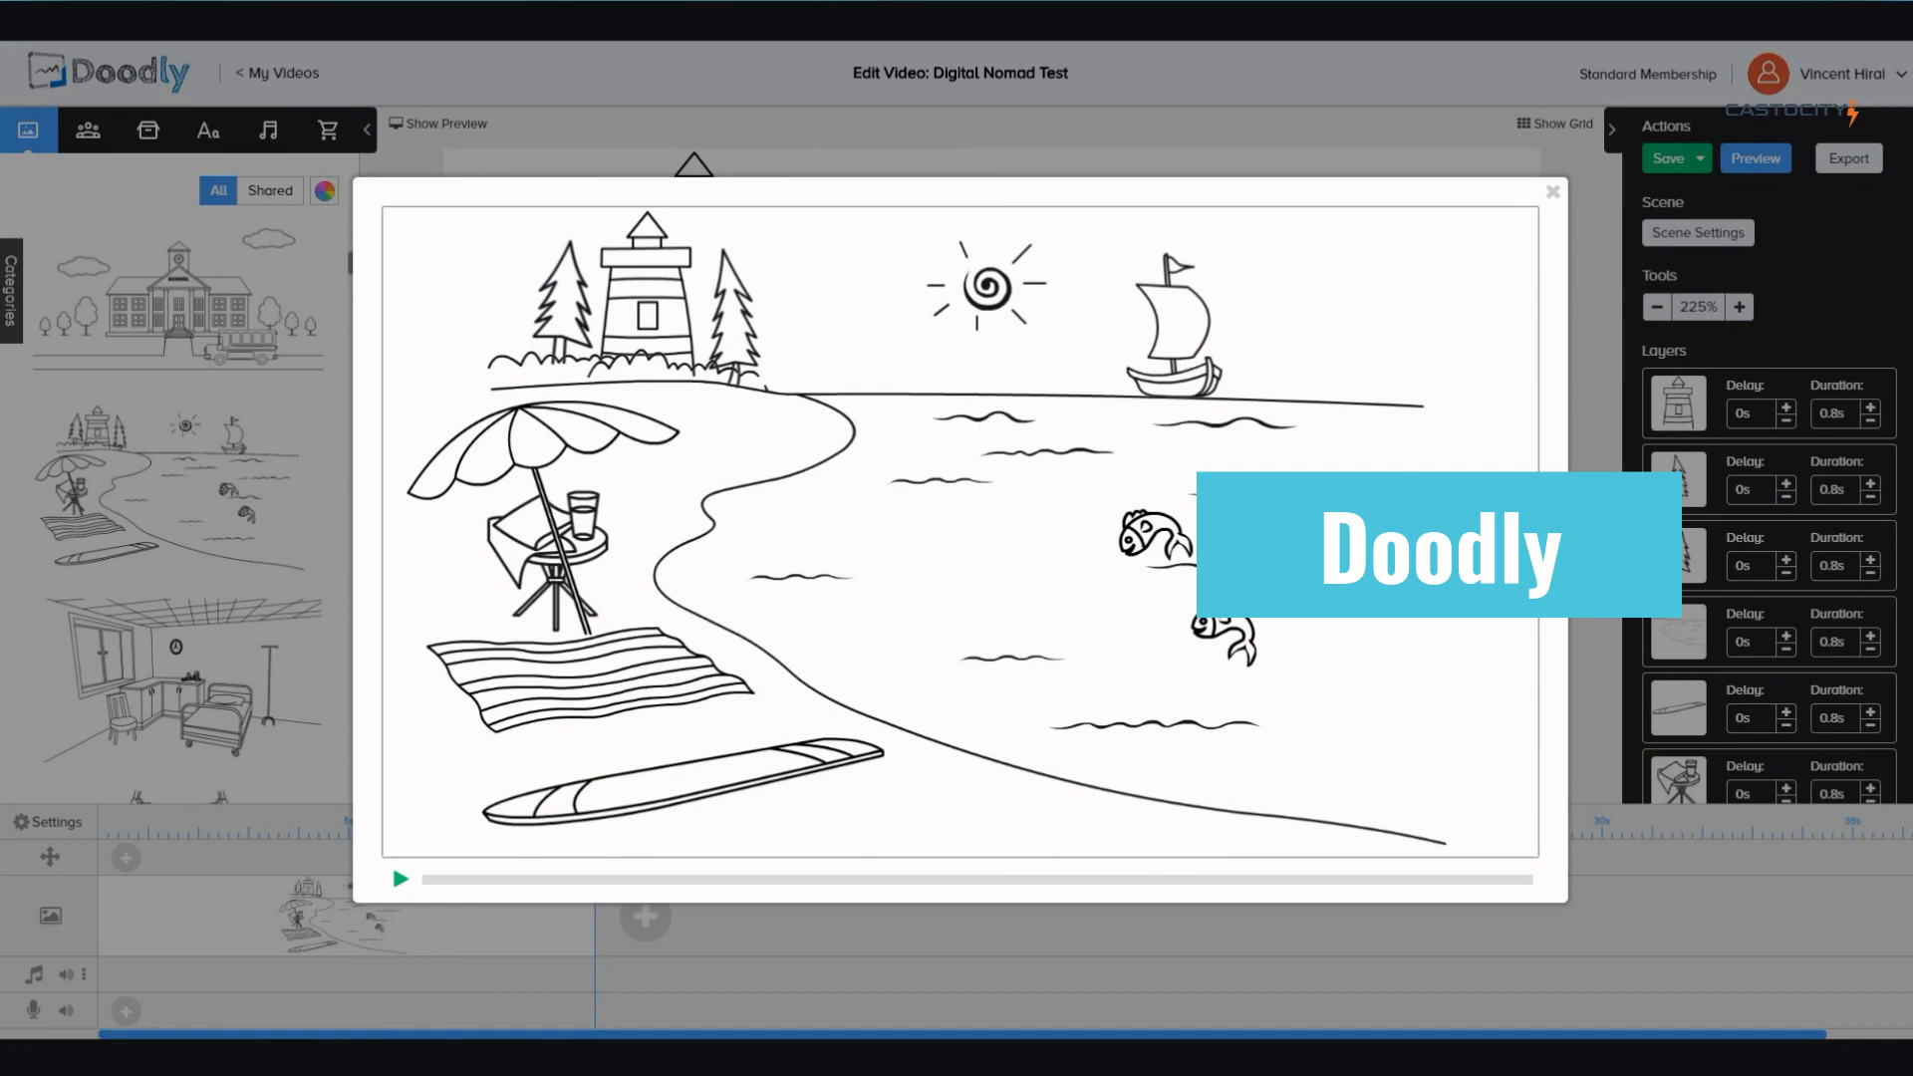
{"action": "left_click", "coordinate": [1599, 289]}
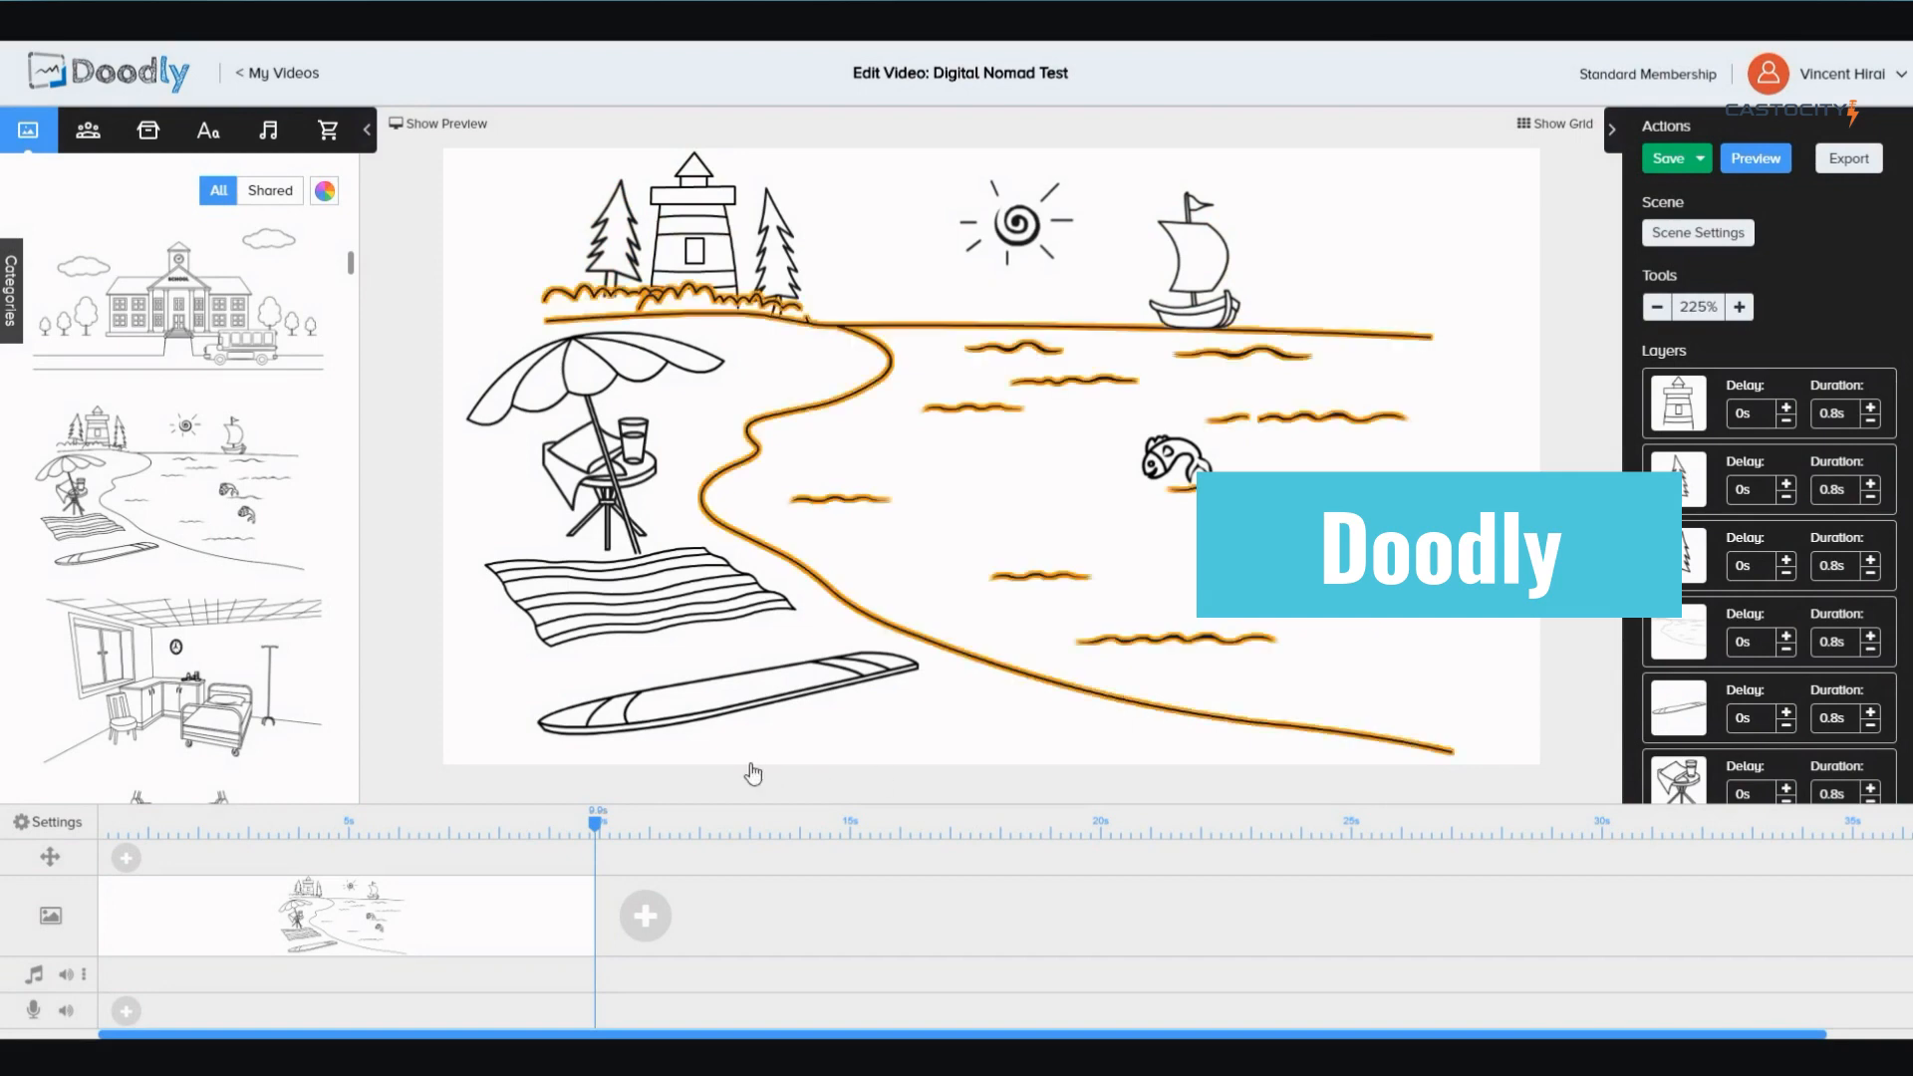
Add a second scene to the timeline and place the Amanda Sitting character on its canvas
{"action": "left_click", "coordinate": [646, 916]}
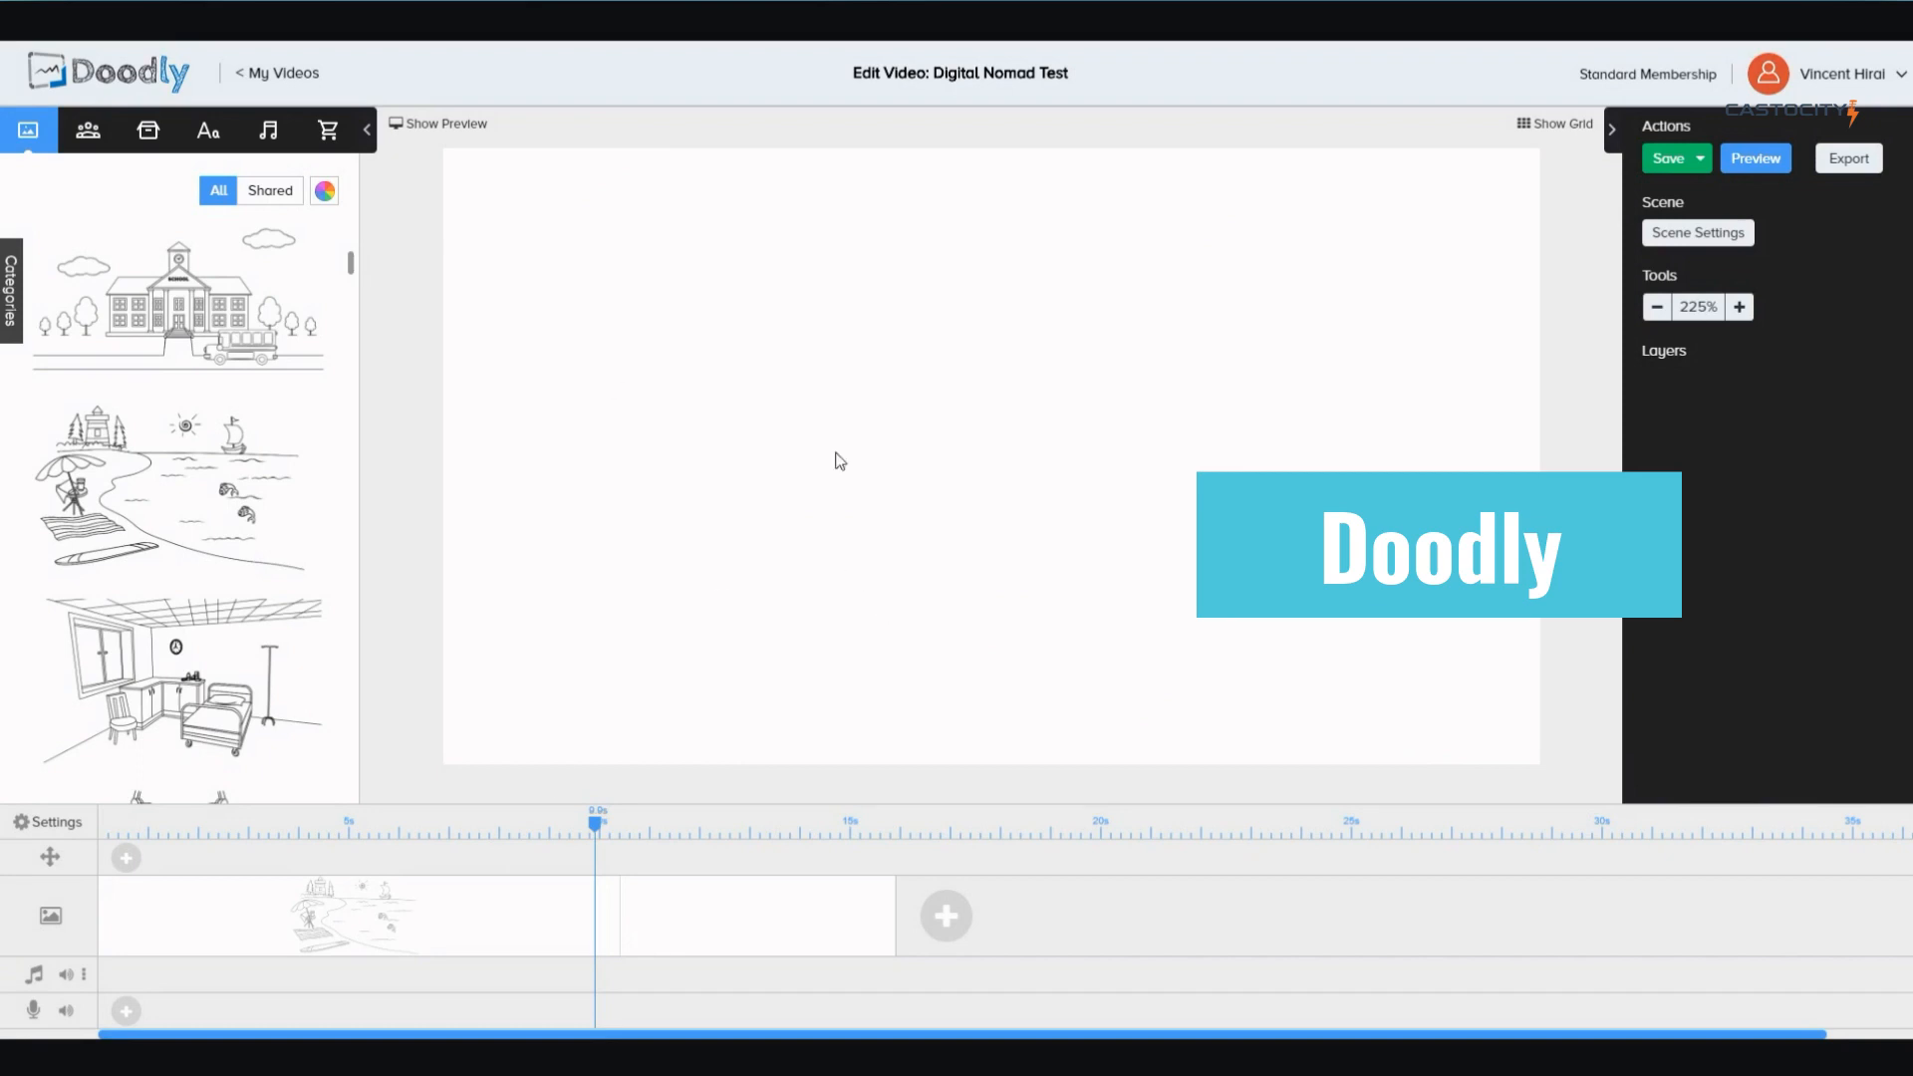
{"action": "scroll", "coordinate": [289, 503], "scroll_direction": "up", "scroll_amount": 3}
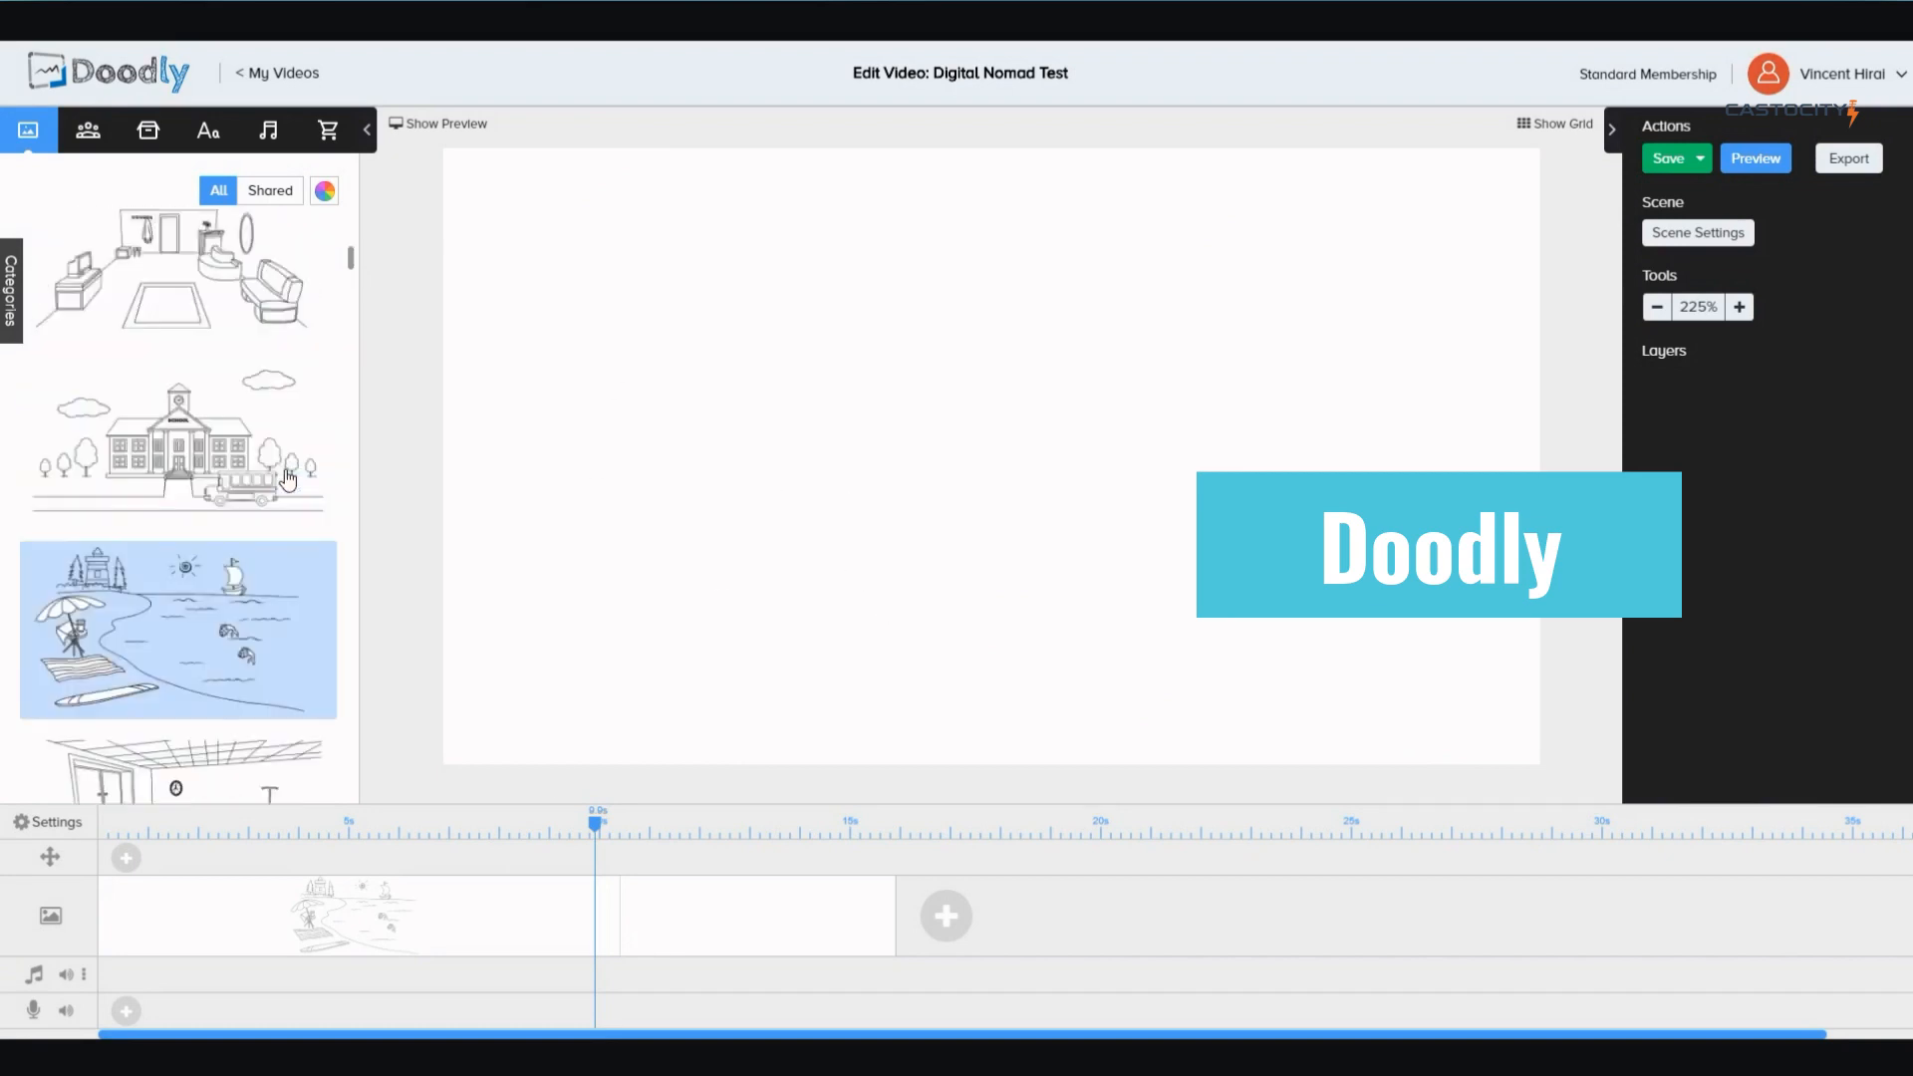
{"action": "left_click", "coordinate": [99, 144]}
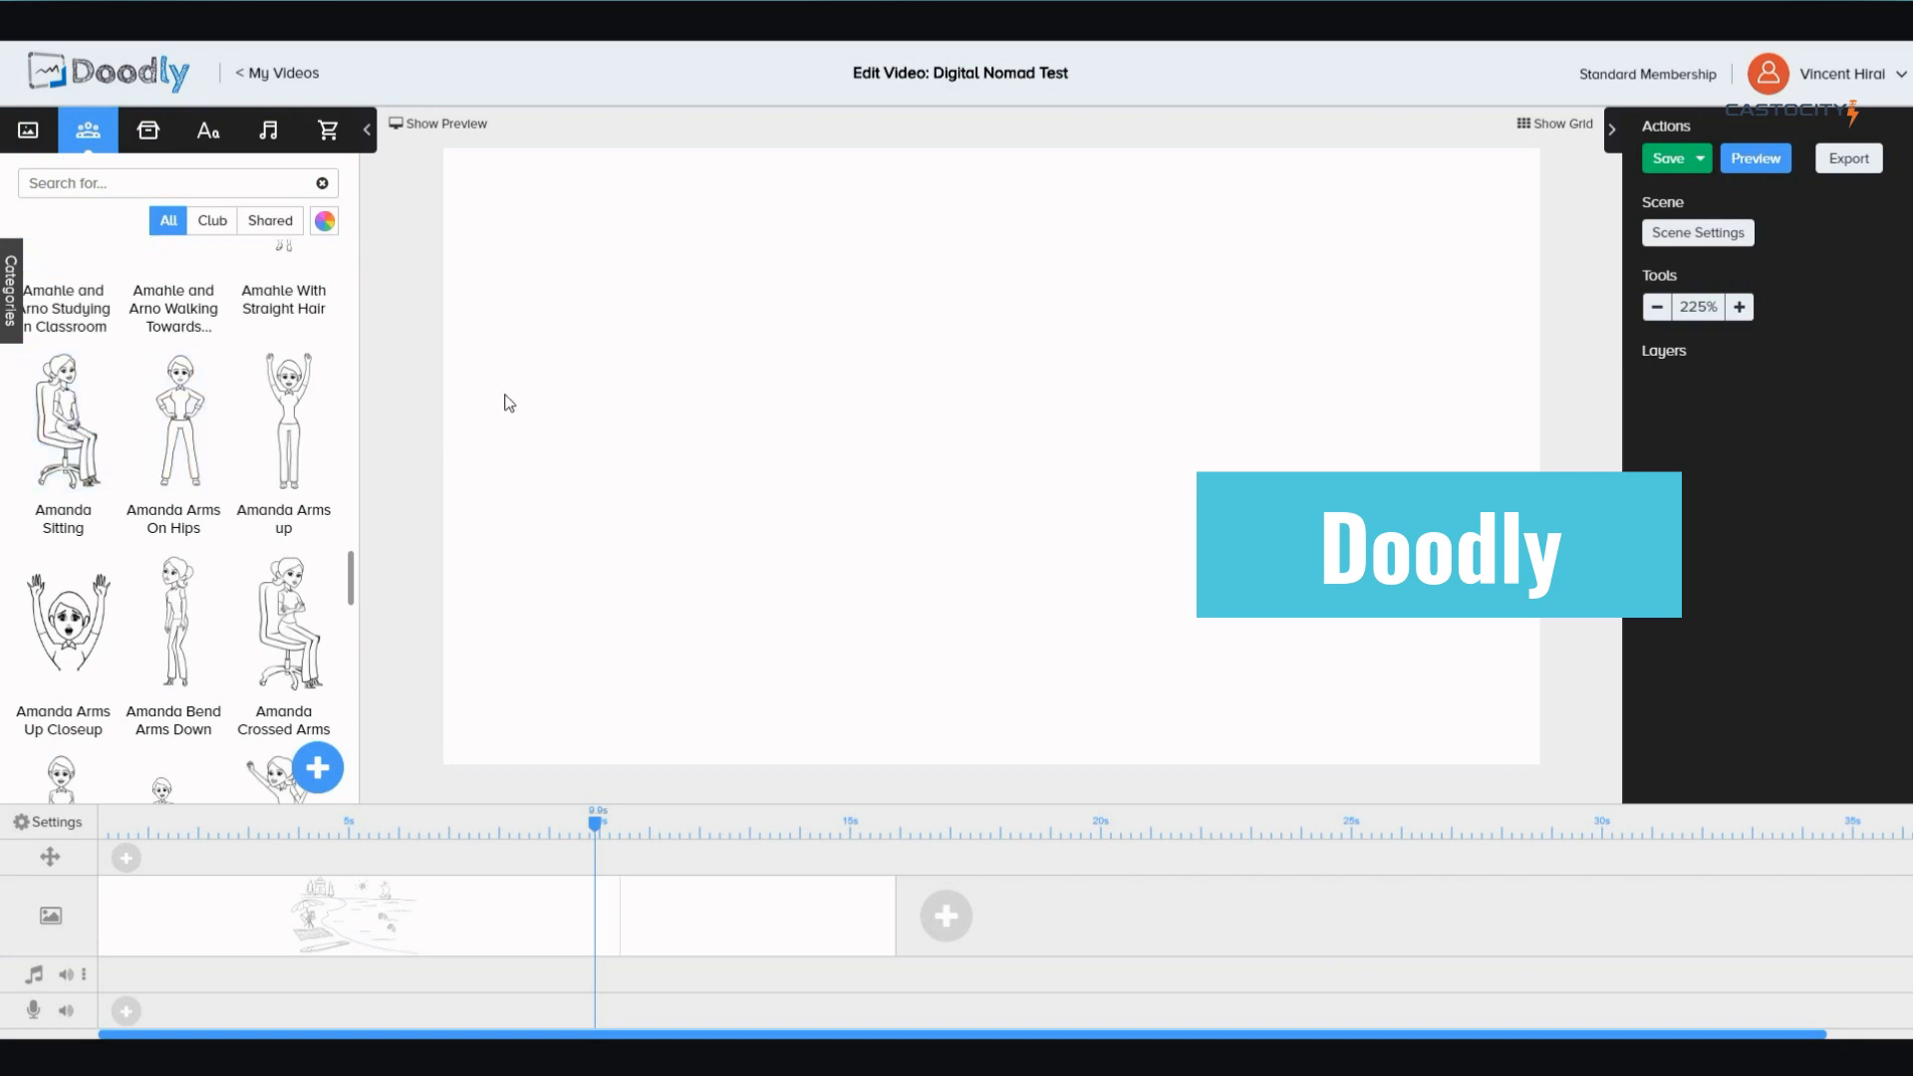
{"action": "left_click_drag", "start_coordinate": [62, 409], "coordinate": [745, 448]}
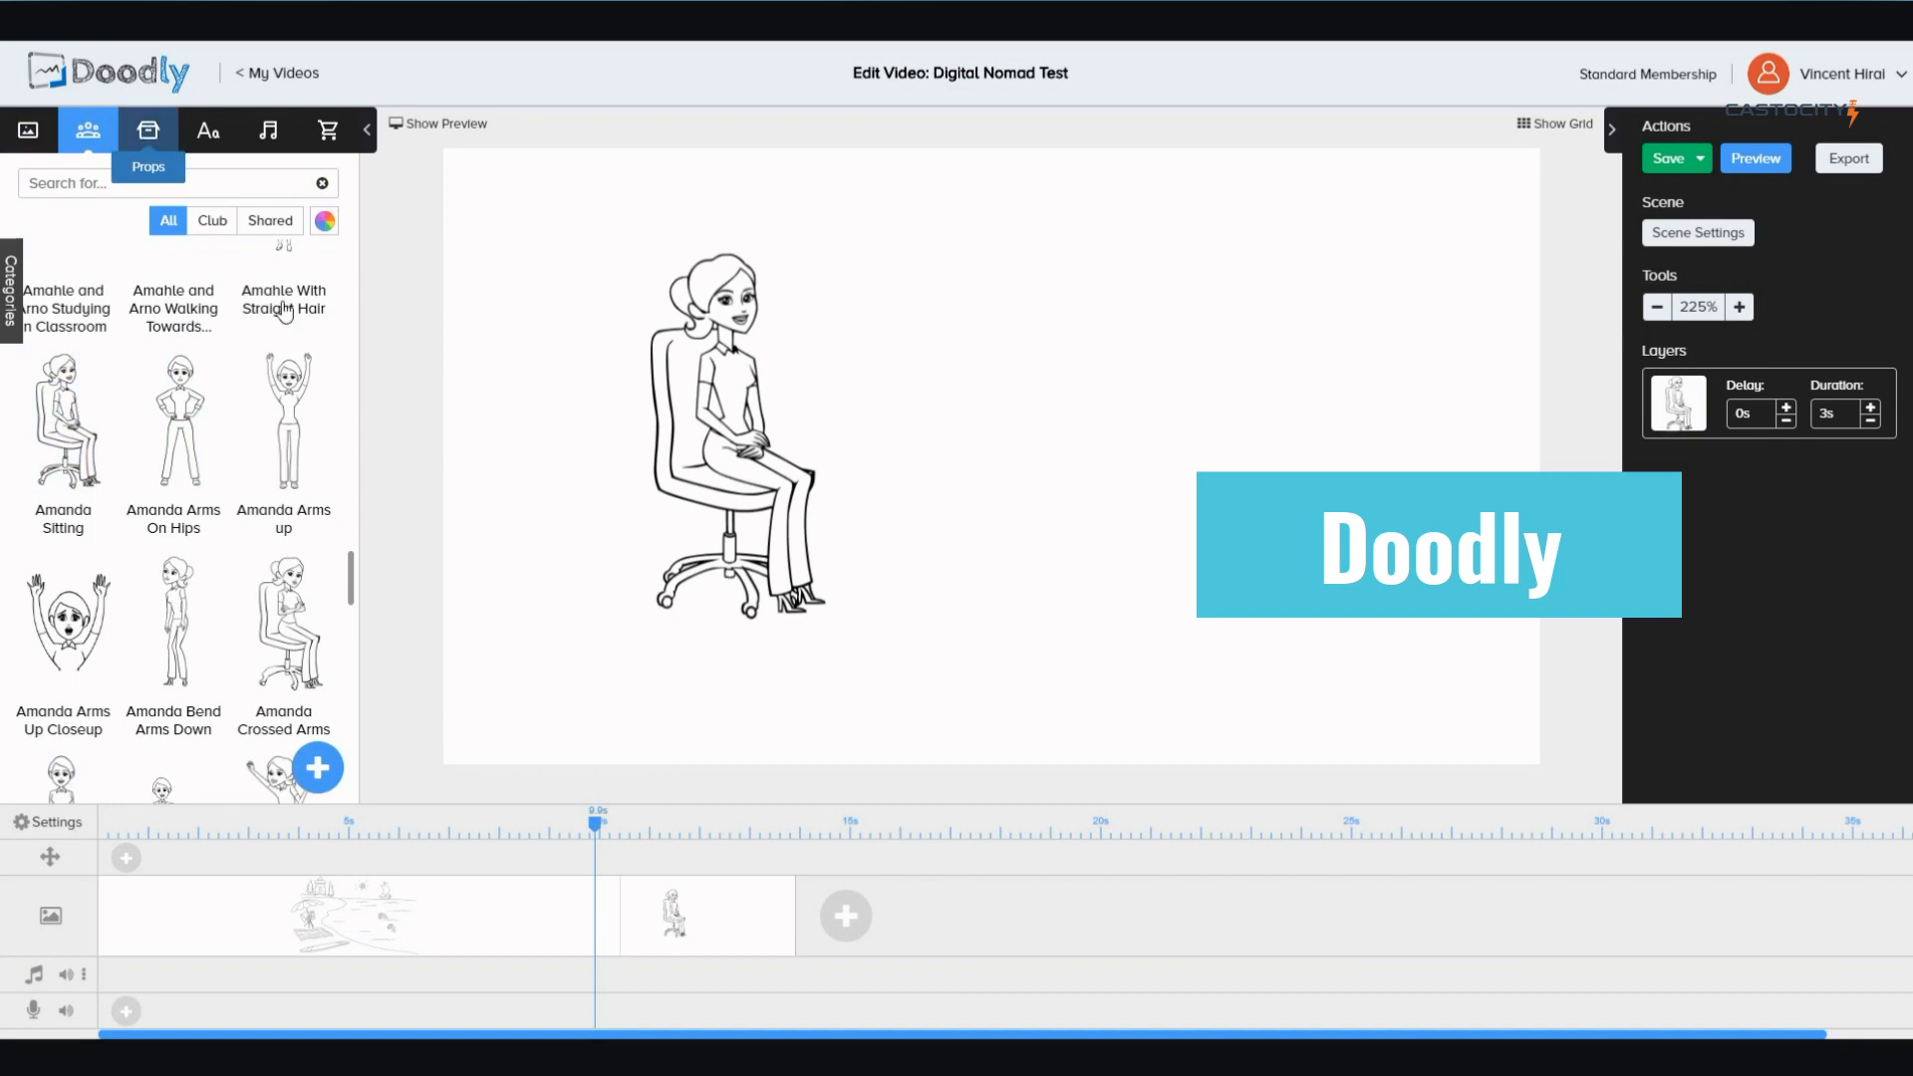
Add the Background prop with the windows beside the seated woman and shift her slightly towards it
{"action": "left_click", "coordinate": [150, 132]}
{"action": "scroll", "coordinate": [239, 503], "scroll_direction": "down", "scroll_amount": 1}
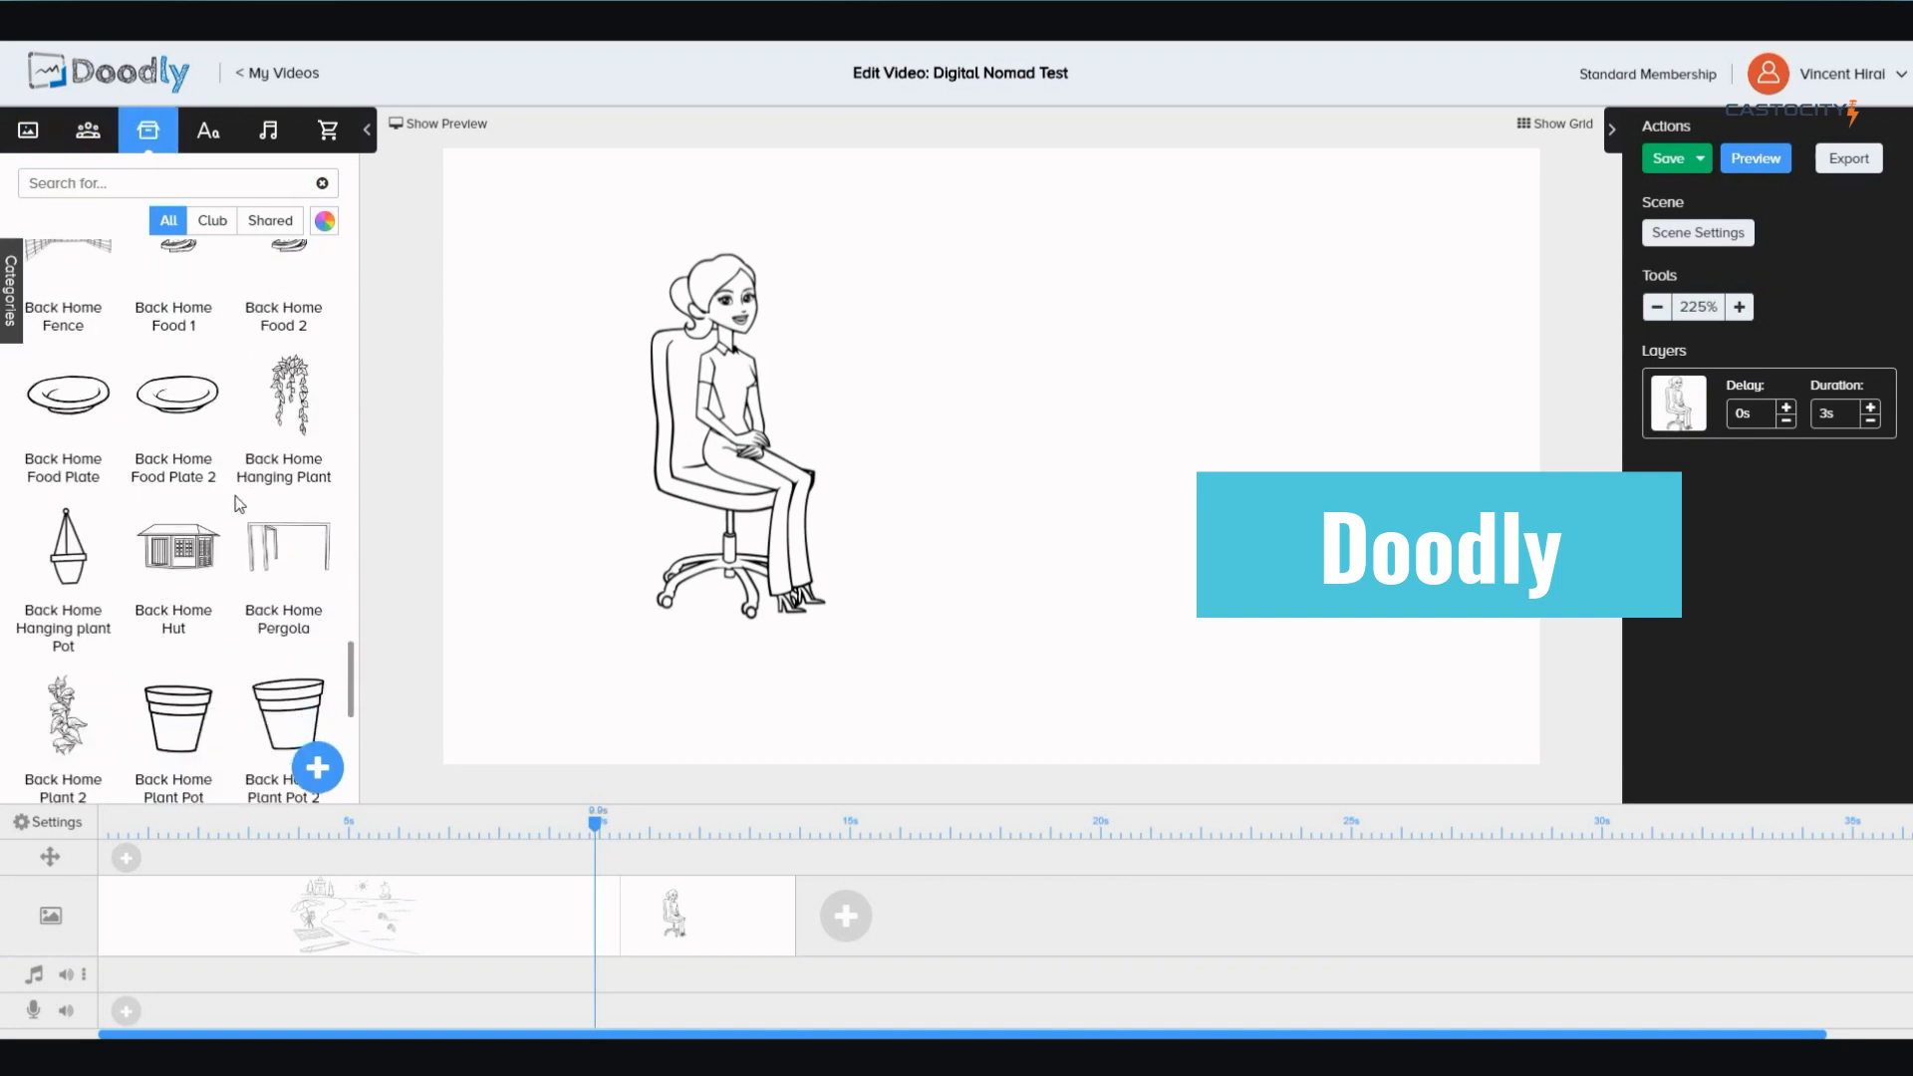
{"action": "scroll", "coordinate": [239, 503], "scroll_direction": "down", "scroll_amount": 3}
{"action": "scroll", "coordinate": [239, 503], "scroll_direction": "down", "scroll_amount": 6}
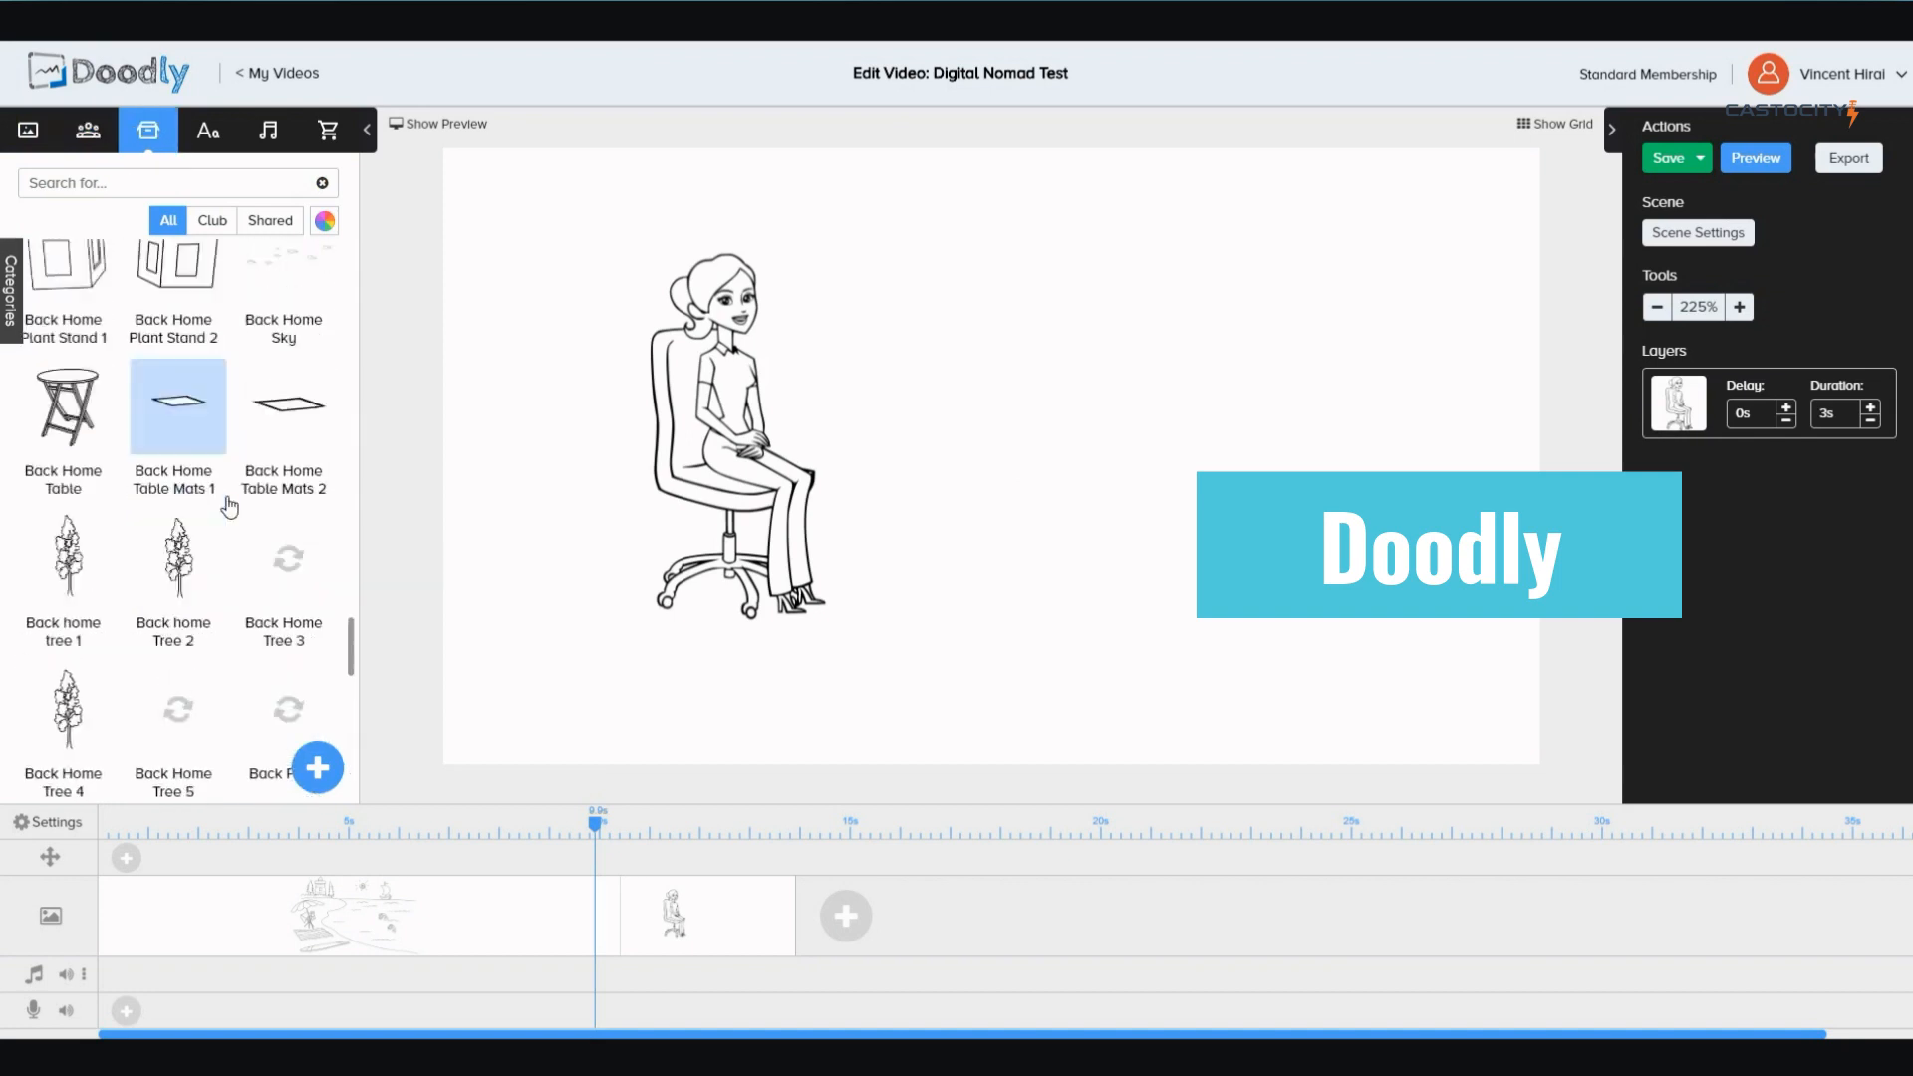
{"action": "left_click_drag", "start_coordinate": [80, 590], "coordinate": [1161, 442]}
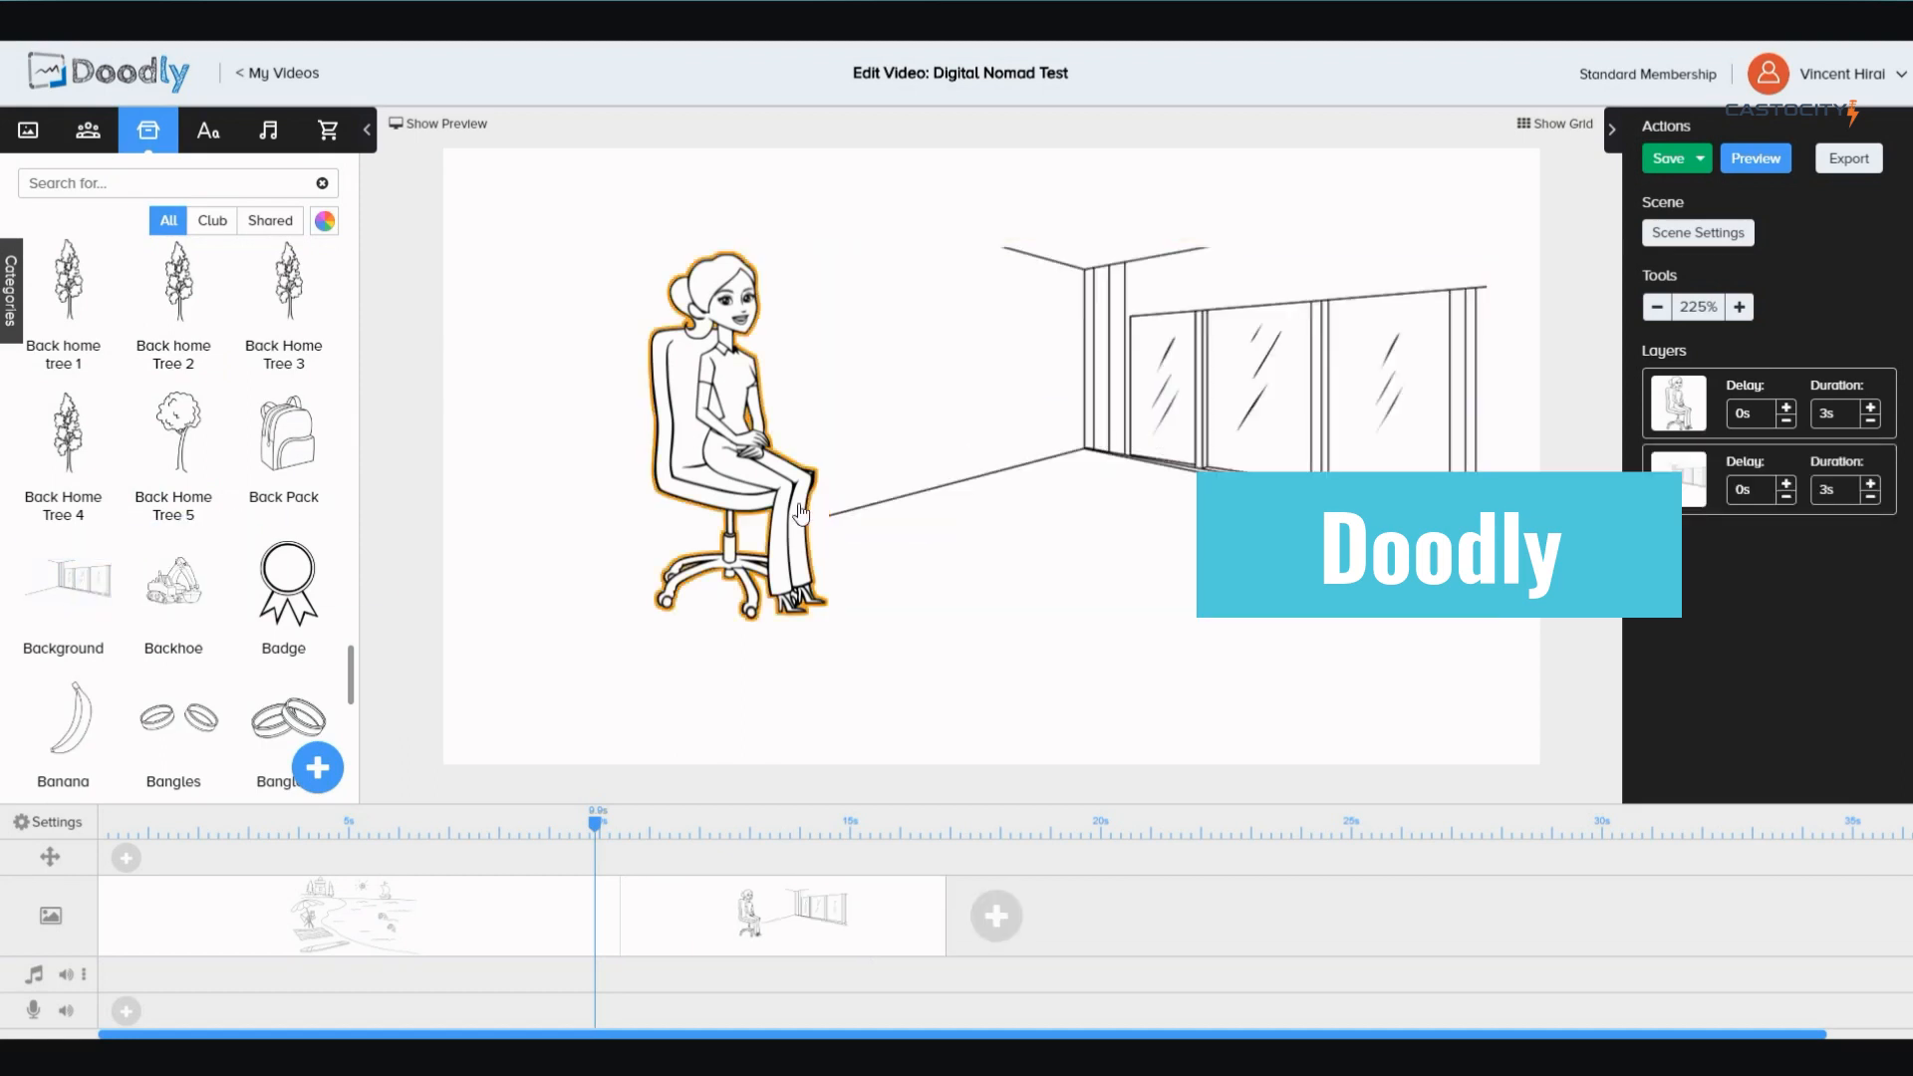
{"action": "left_click_drag", "start_coordinate": [732, 506], "coordinate": [768, 503]}
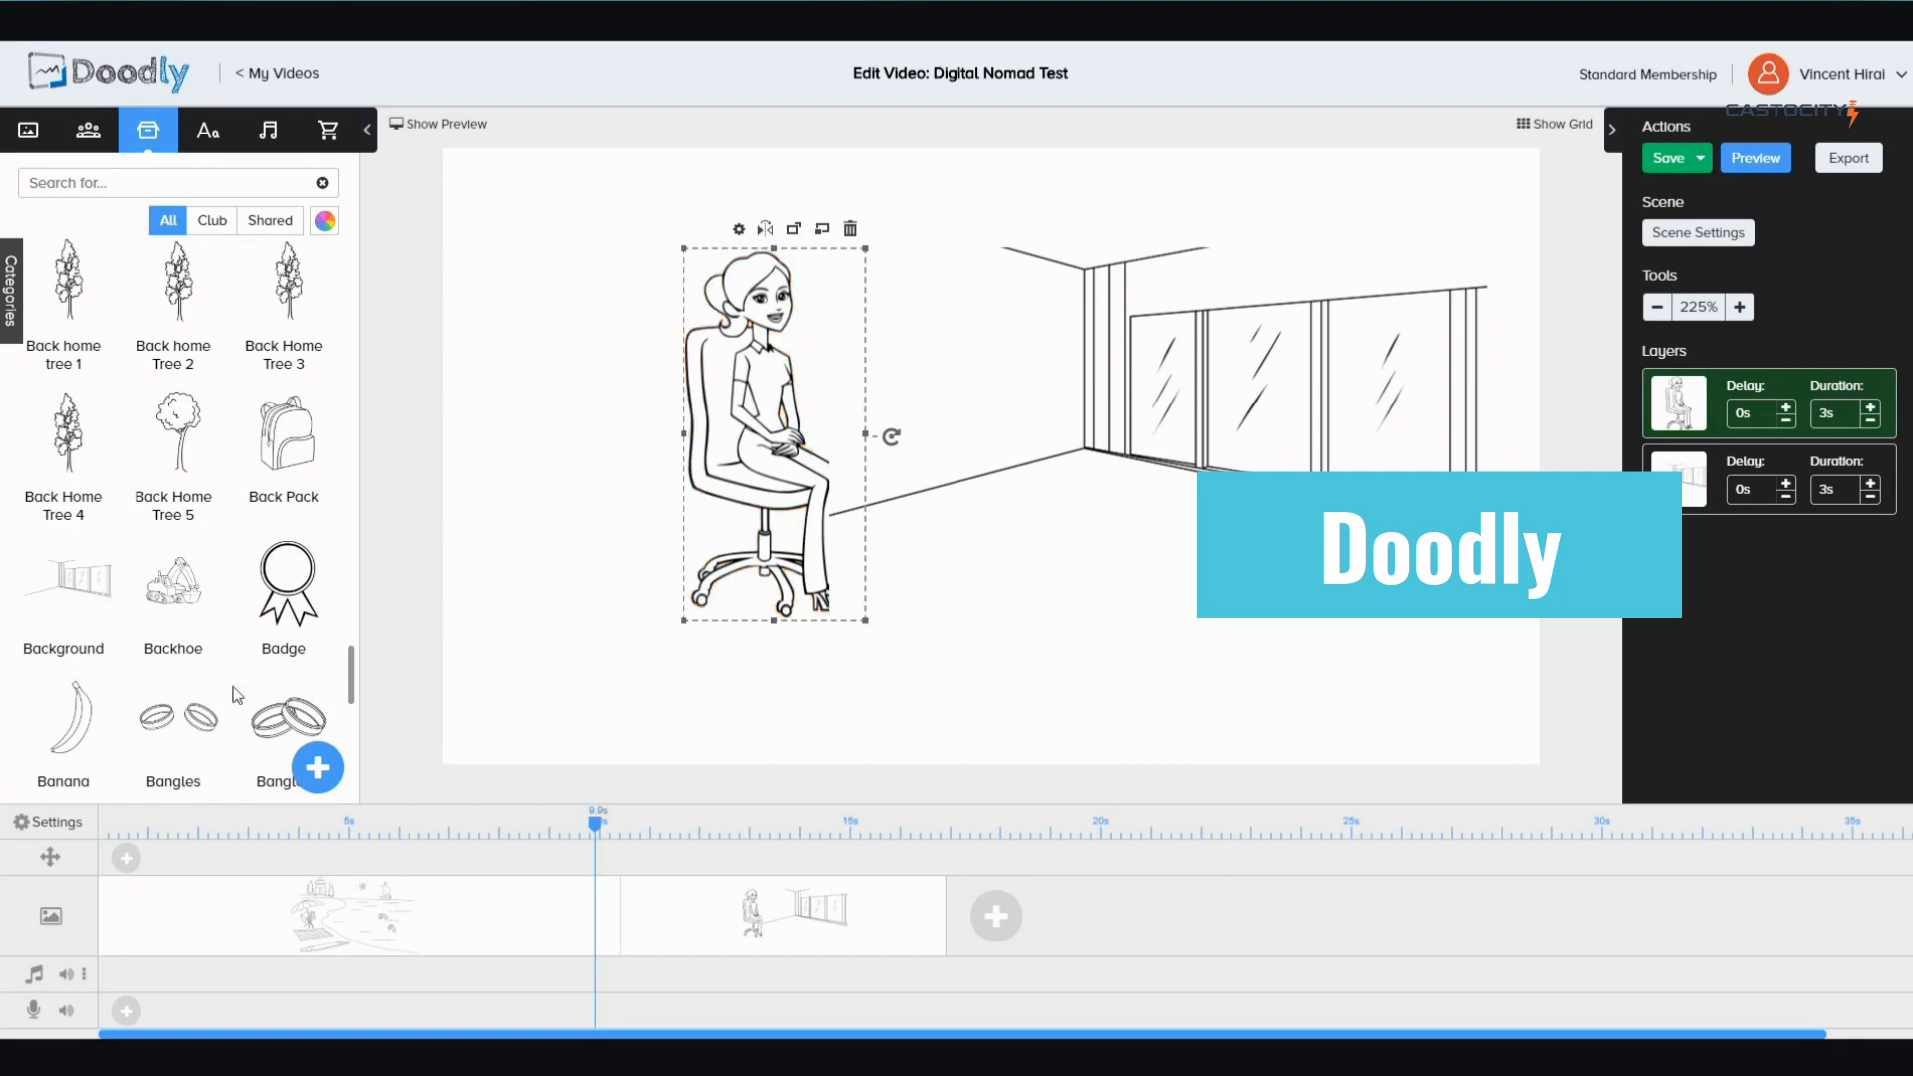
Add the Bank Cash Counter prop as an extra image in front of the windows, without replacing an existing one
{"action": "scroll", "coordinate": [199, 677], "scroll_direction": "down", "scroll_amount": 3}
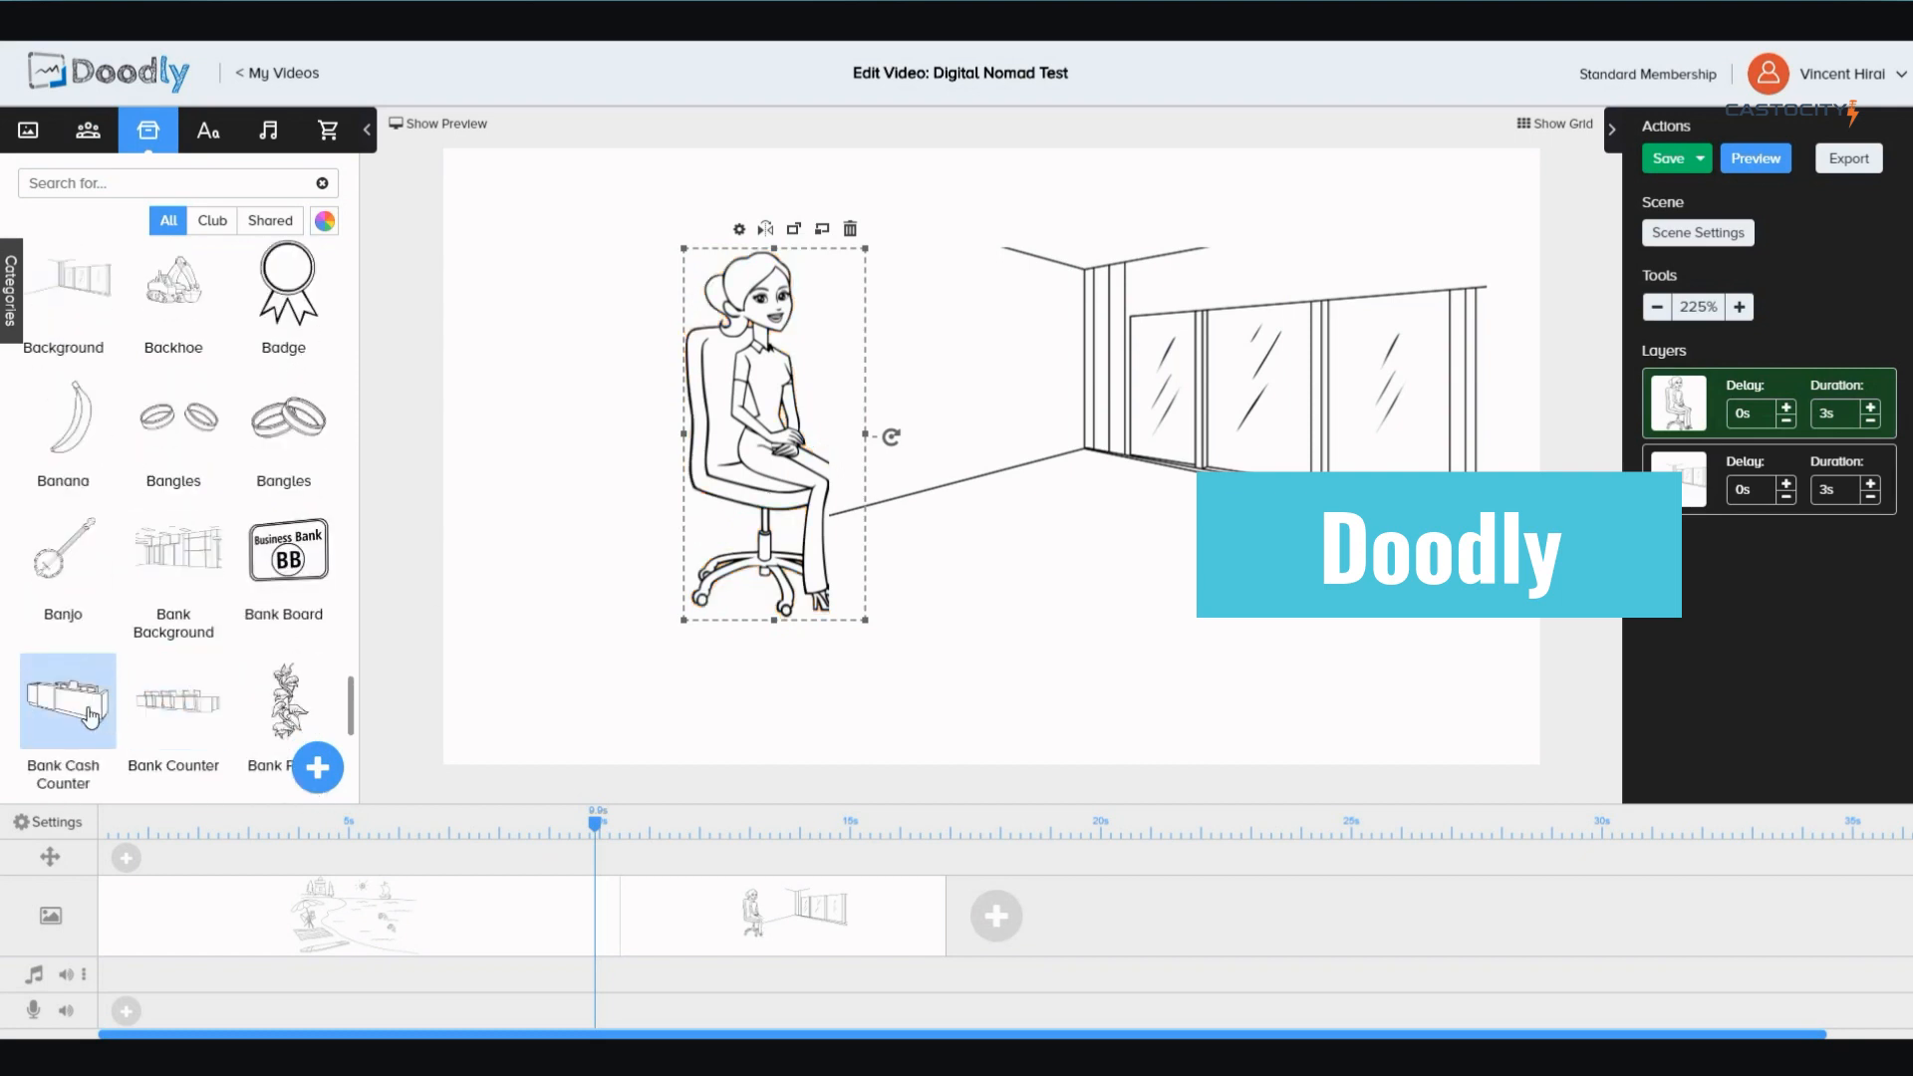
{"action": "left_click_drag", "start_coordinate": [90, 715], "coordinate": [1036, 543]}
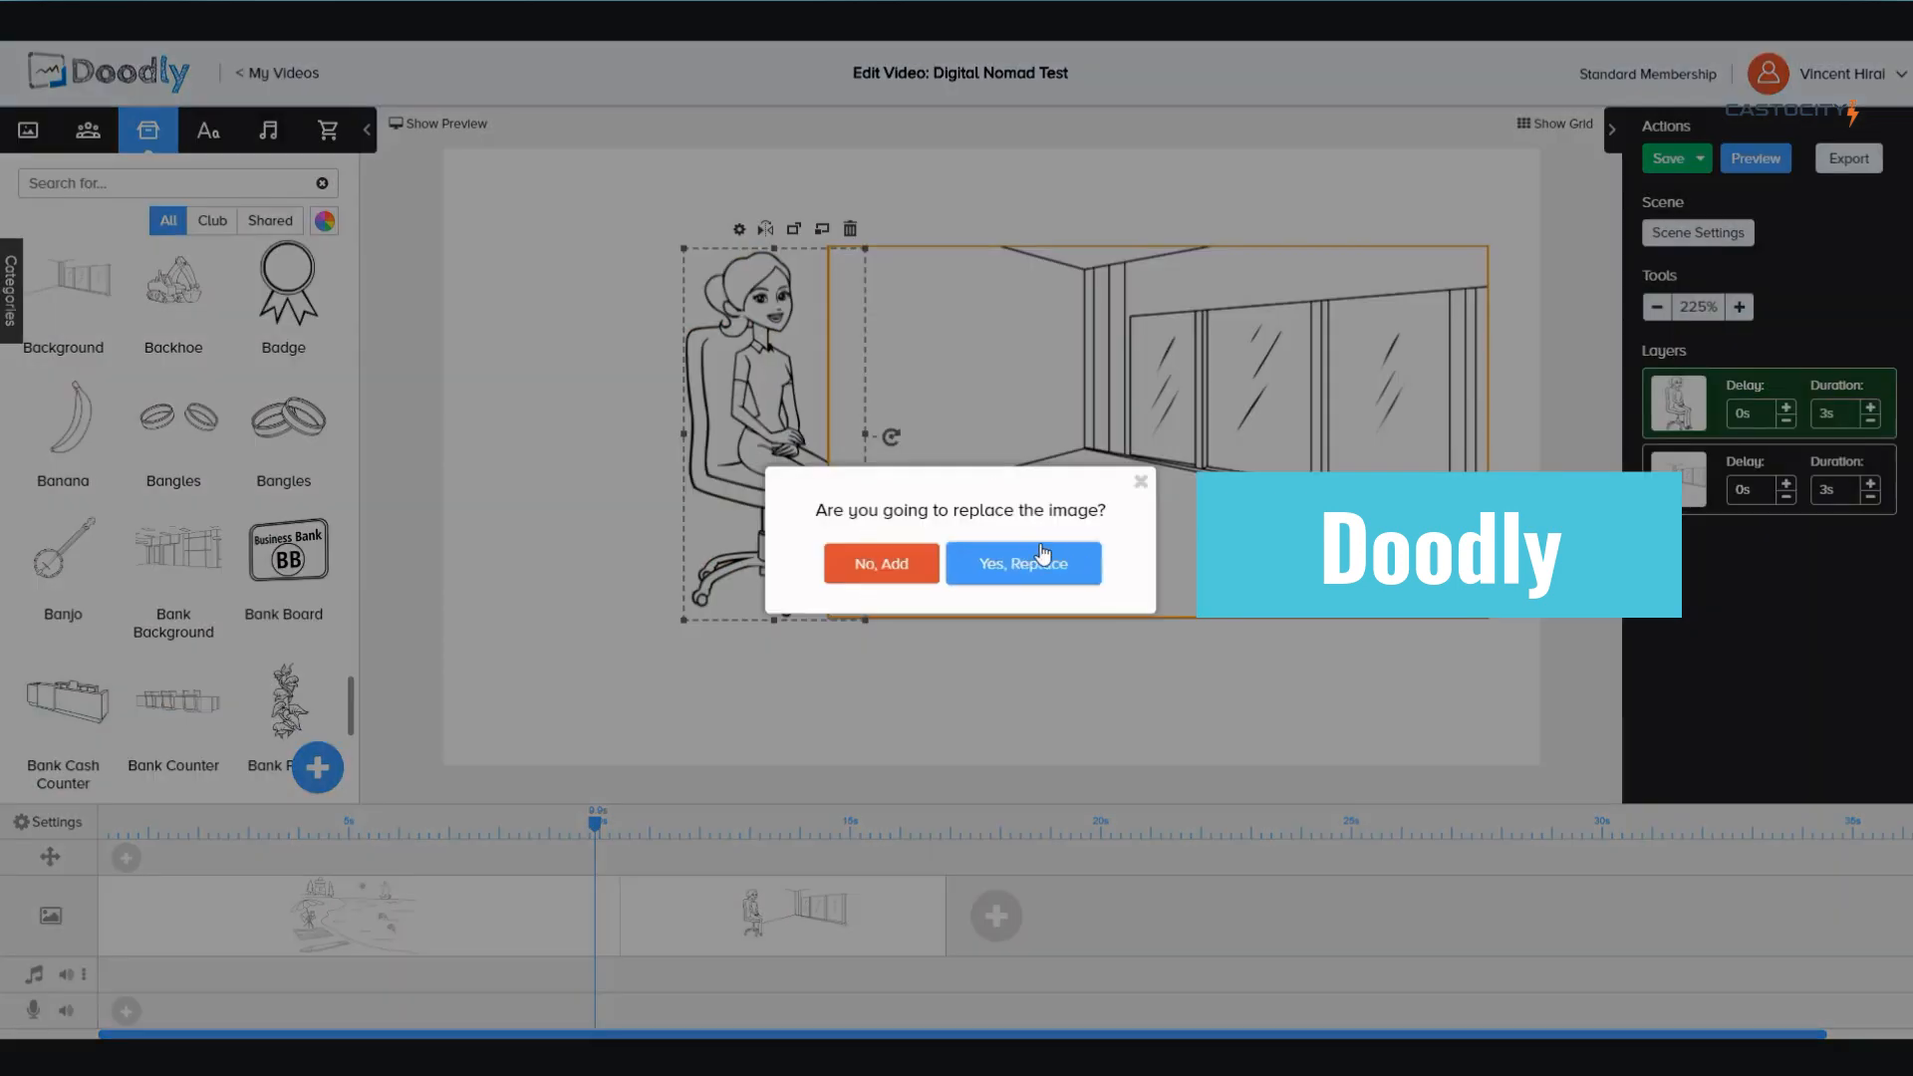
{"action": "left_click", "coordinate": [1141, 482]}
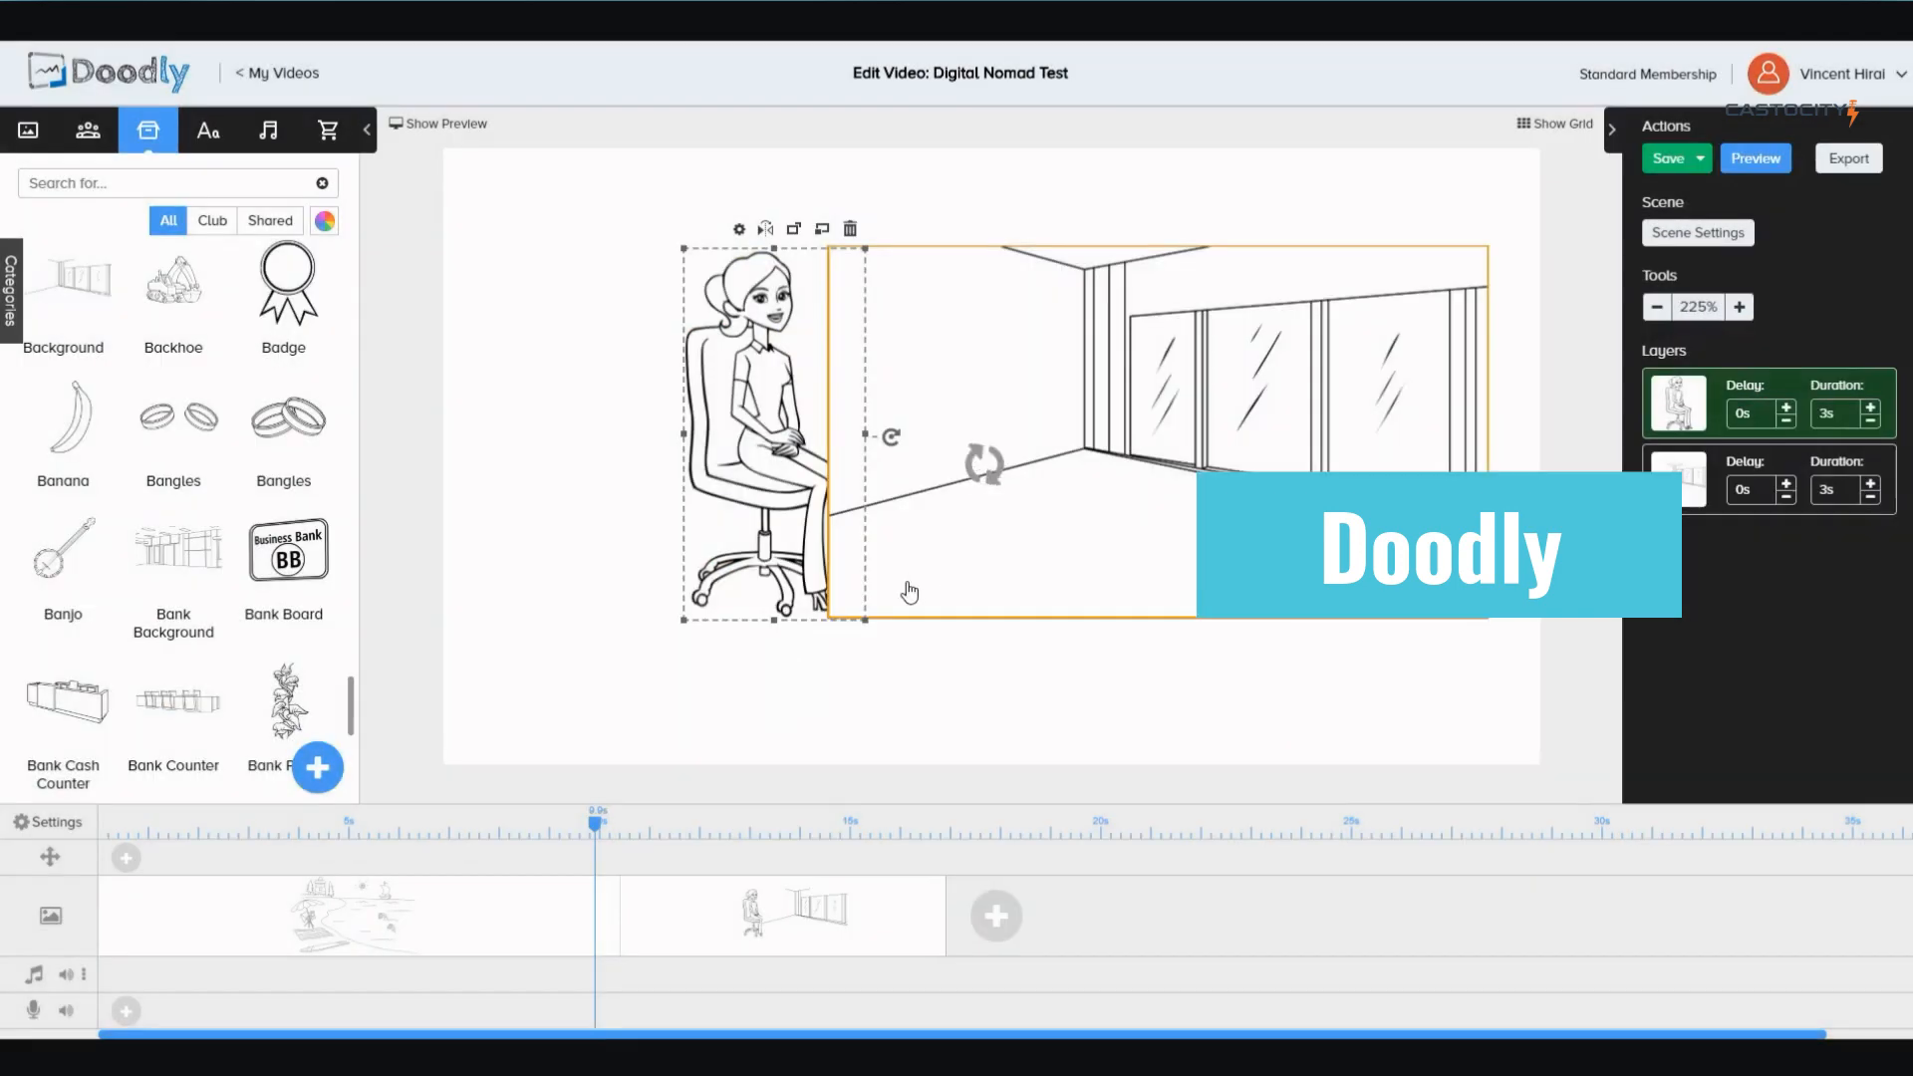
{"action": "left_click_drag", "start_coordinate": [1023, 538], "coordinate": [1090, 547]}
Move and enlarge the windowed background so that it fills the whole canvas
{"action": "left_click", "coordinate": [1155, 255]}
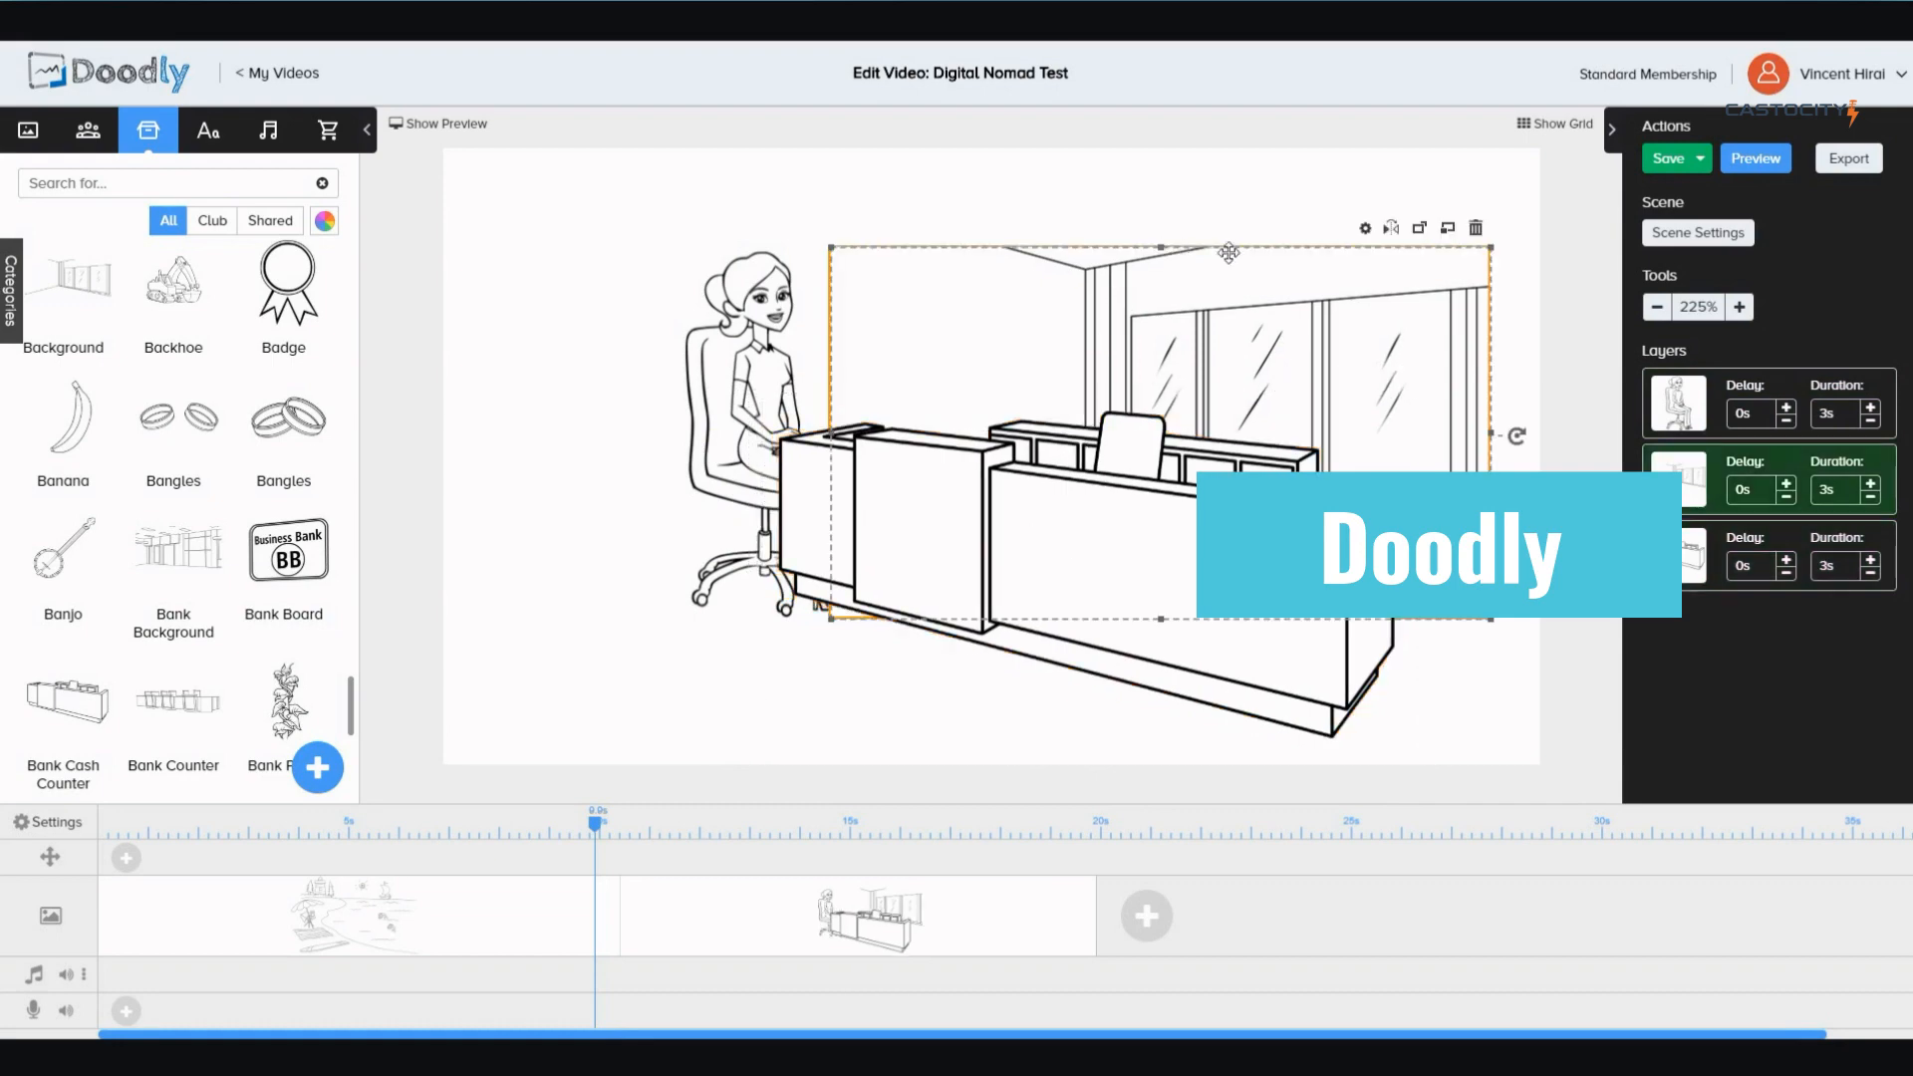
{"action": "left_click_drag", "start_coordinate": [831, 246], "coordinate": [584, 227]}
{"action": "left_click_drag", "start_coordinate": [1063, 264], "coordinate": [892, 266]}
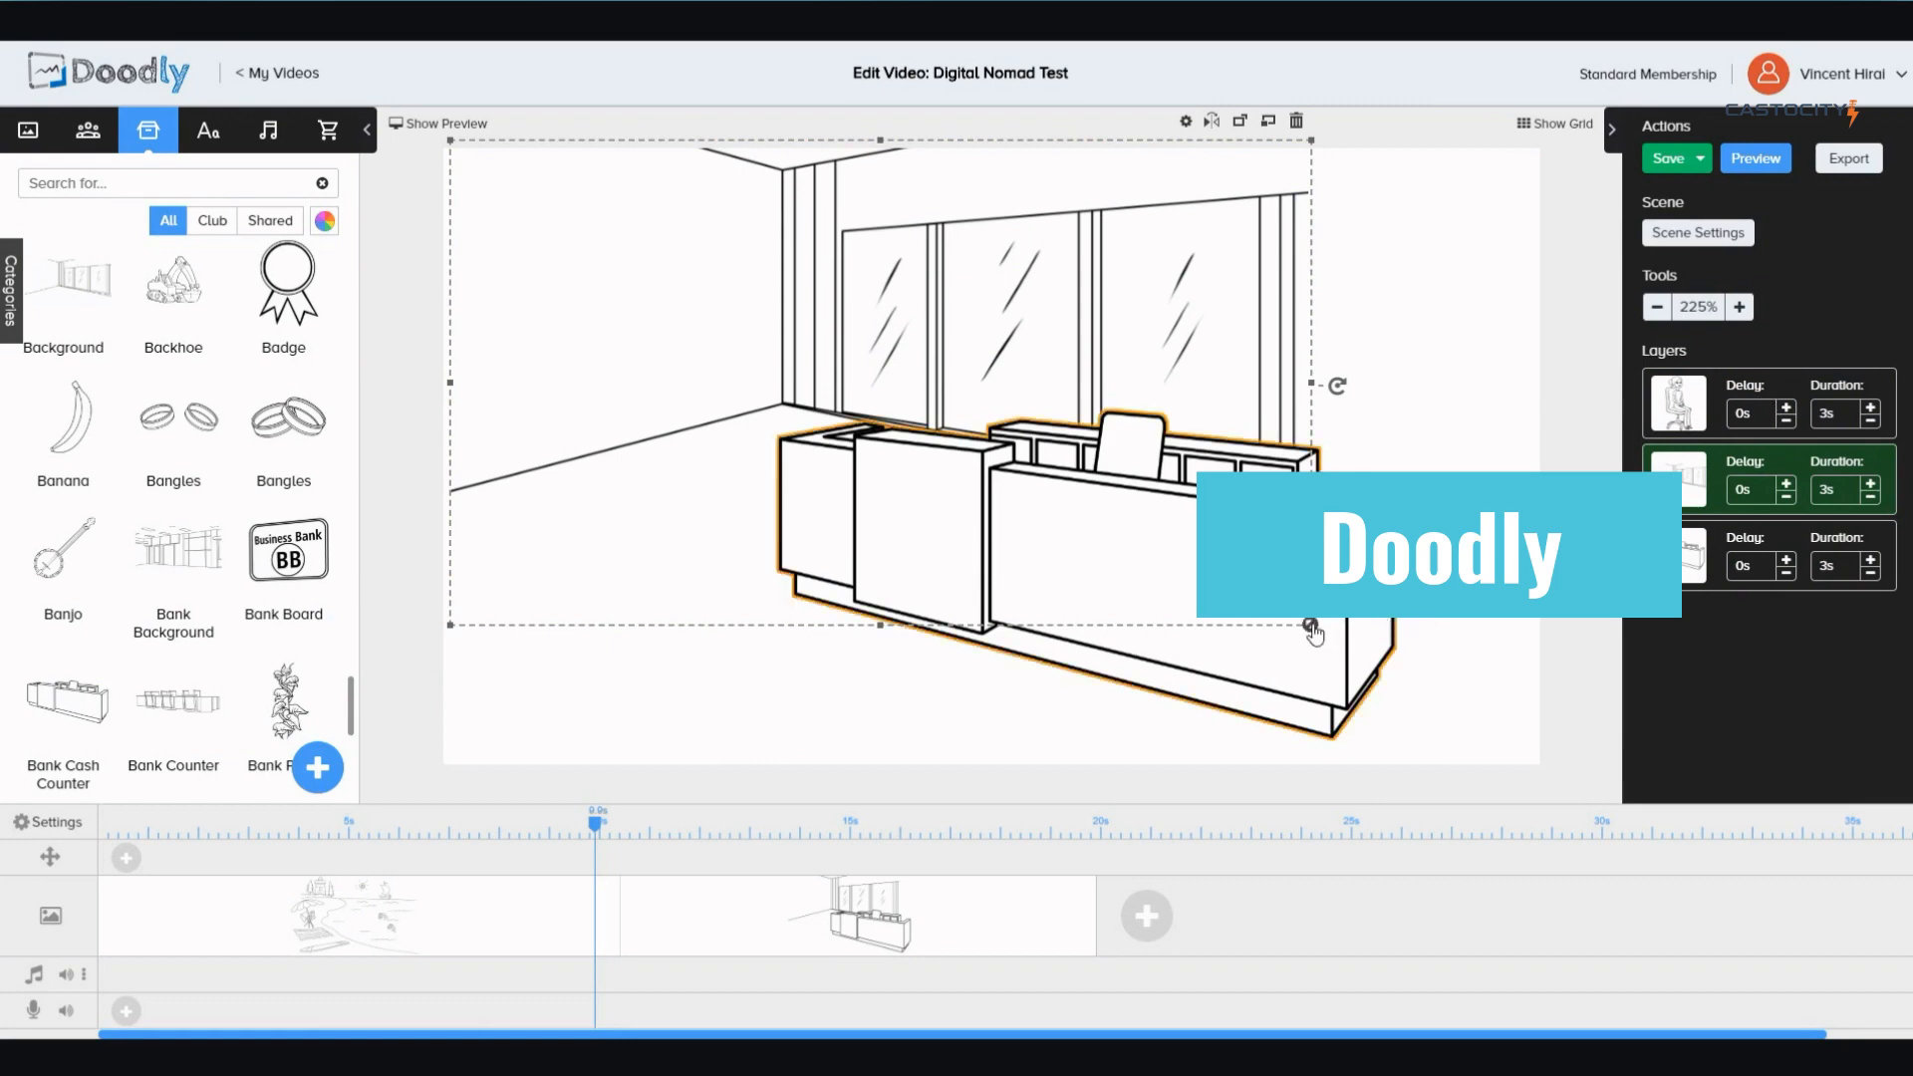
{"action": "left_click_drag", "start_coordinate": [1311, 628], "coordinate": [1549, 759]}
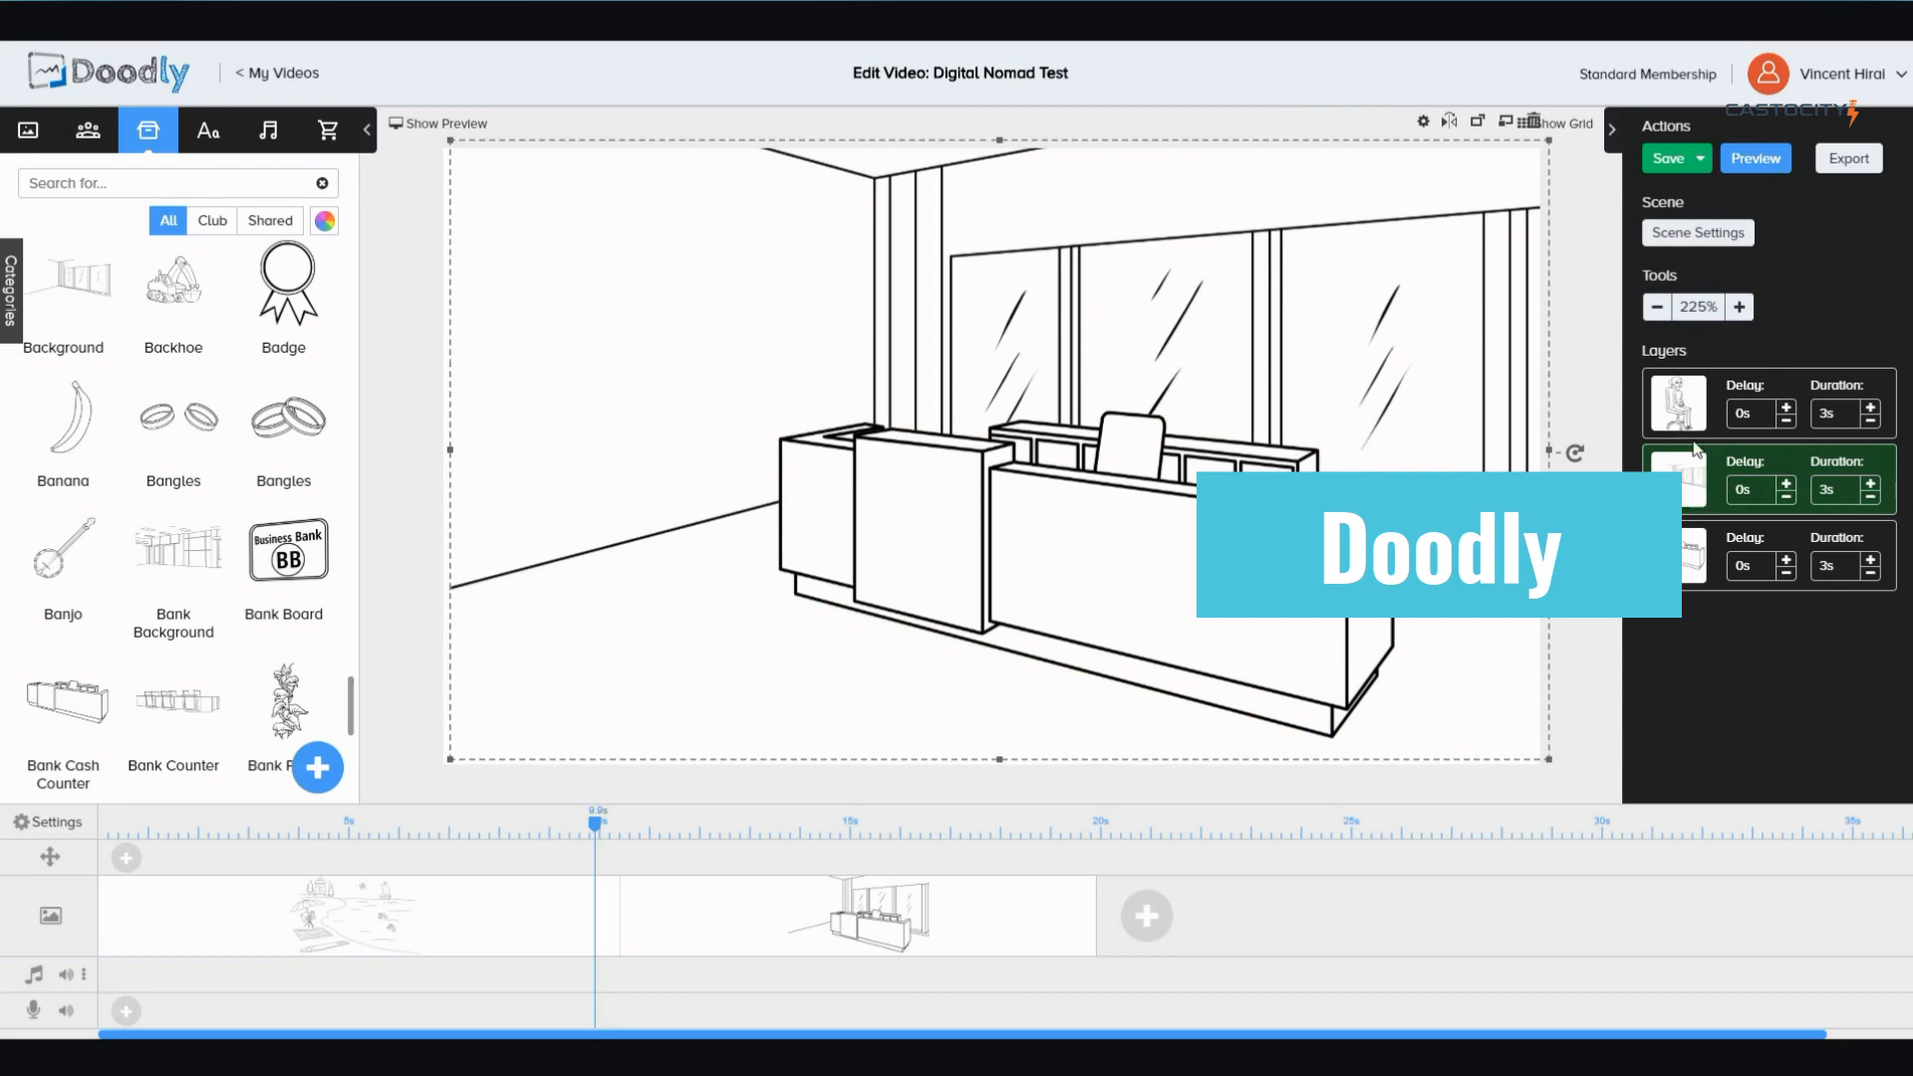
Reorder the seated woman to the last layer and move her to the left of the counter
{"action": "left_click_drag", "start_coordinate": [1687, 410], "coordinate": [1691, 588]}
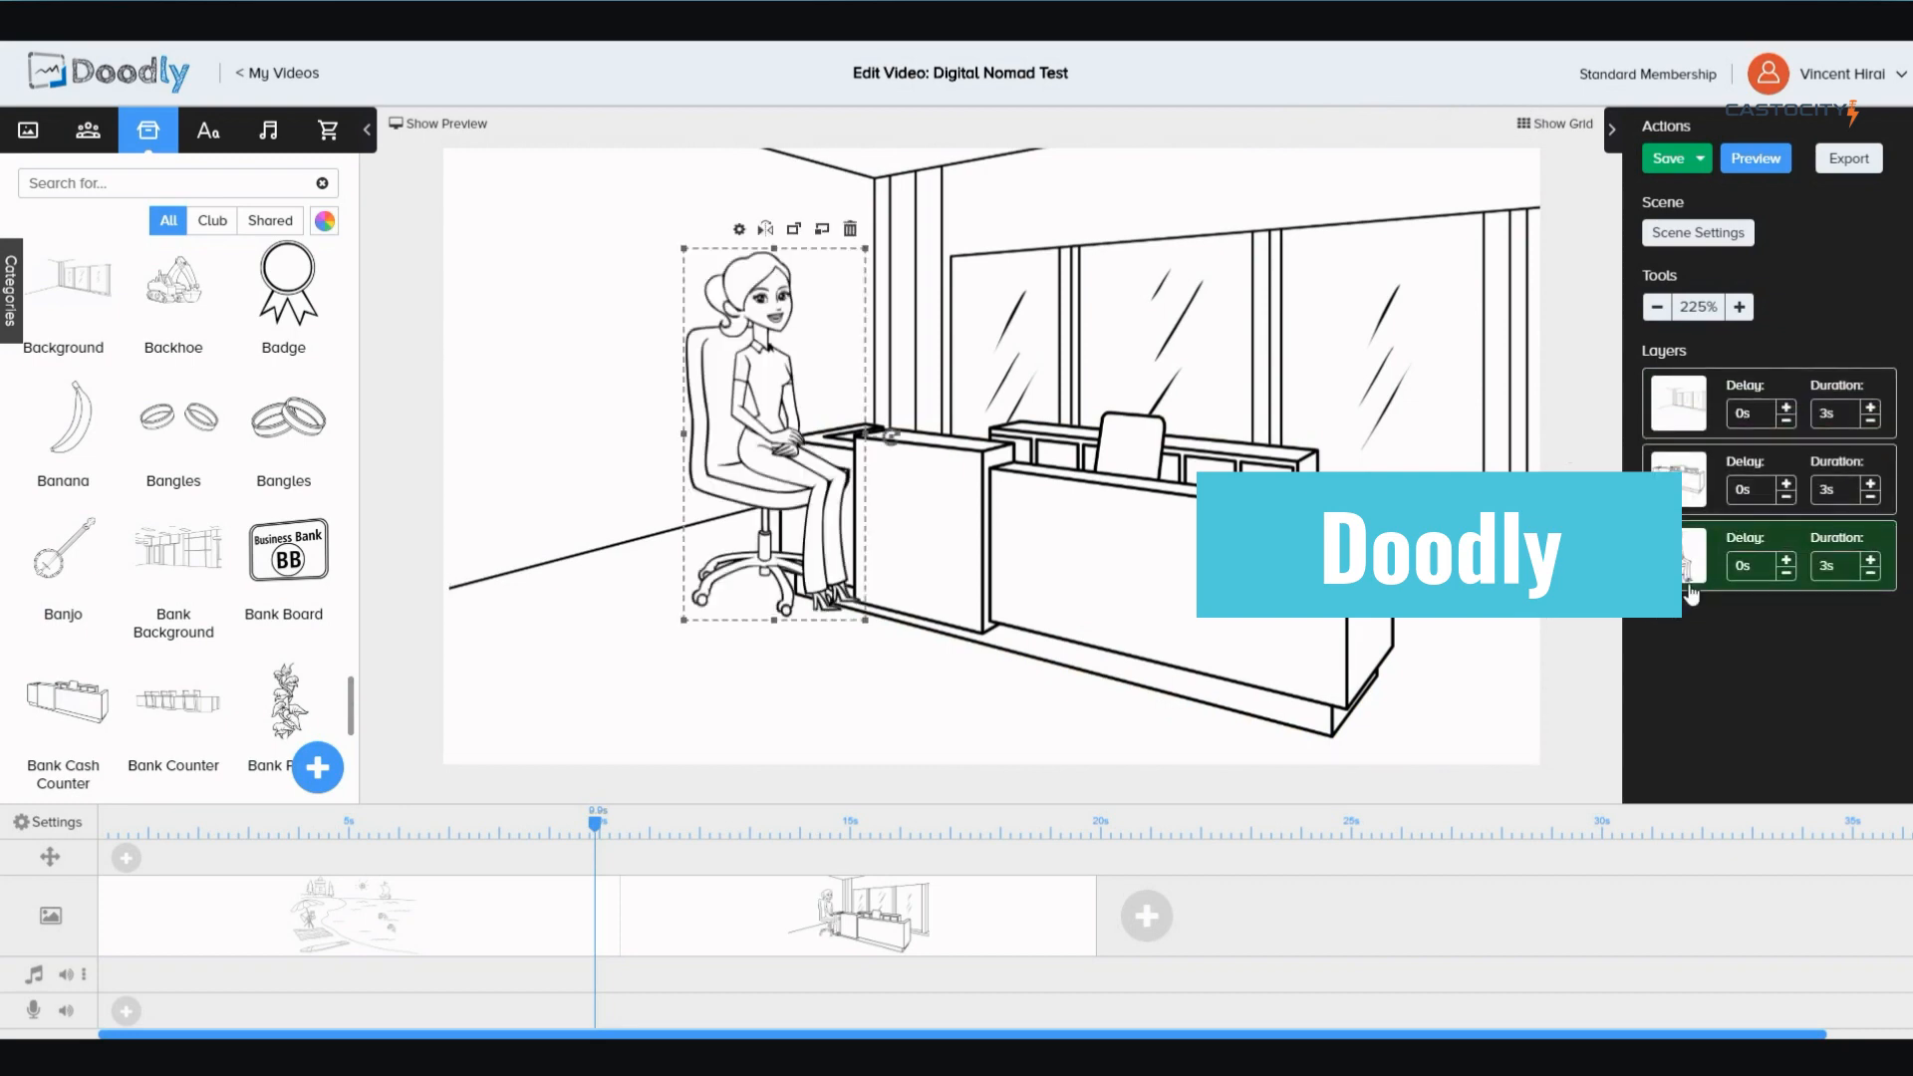
{"action": "left_click_drag", "start_coordinate": [743, 402], "coordinate": [619, 406]}
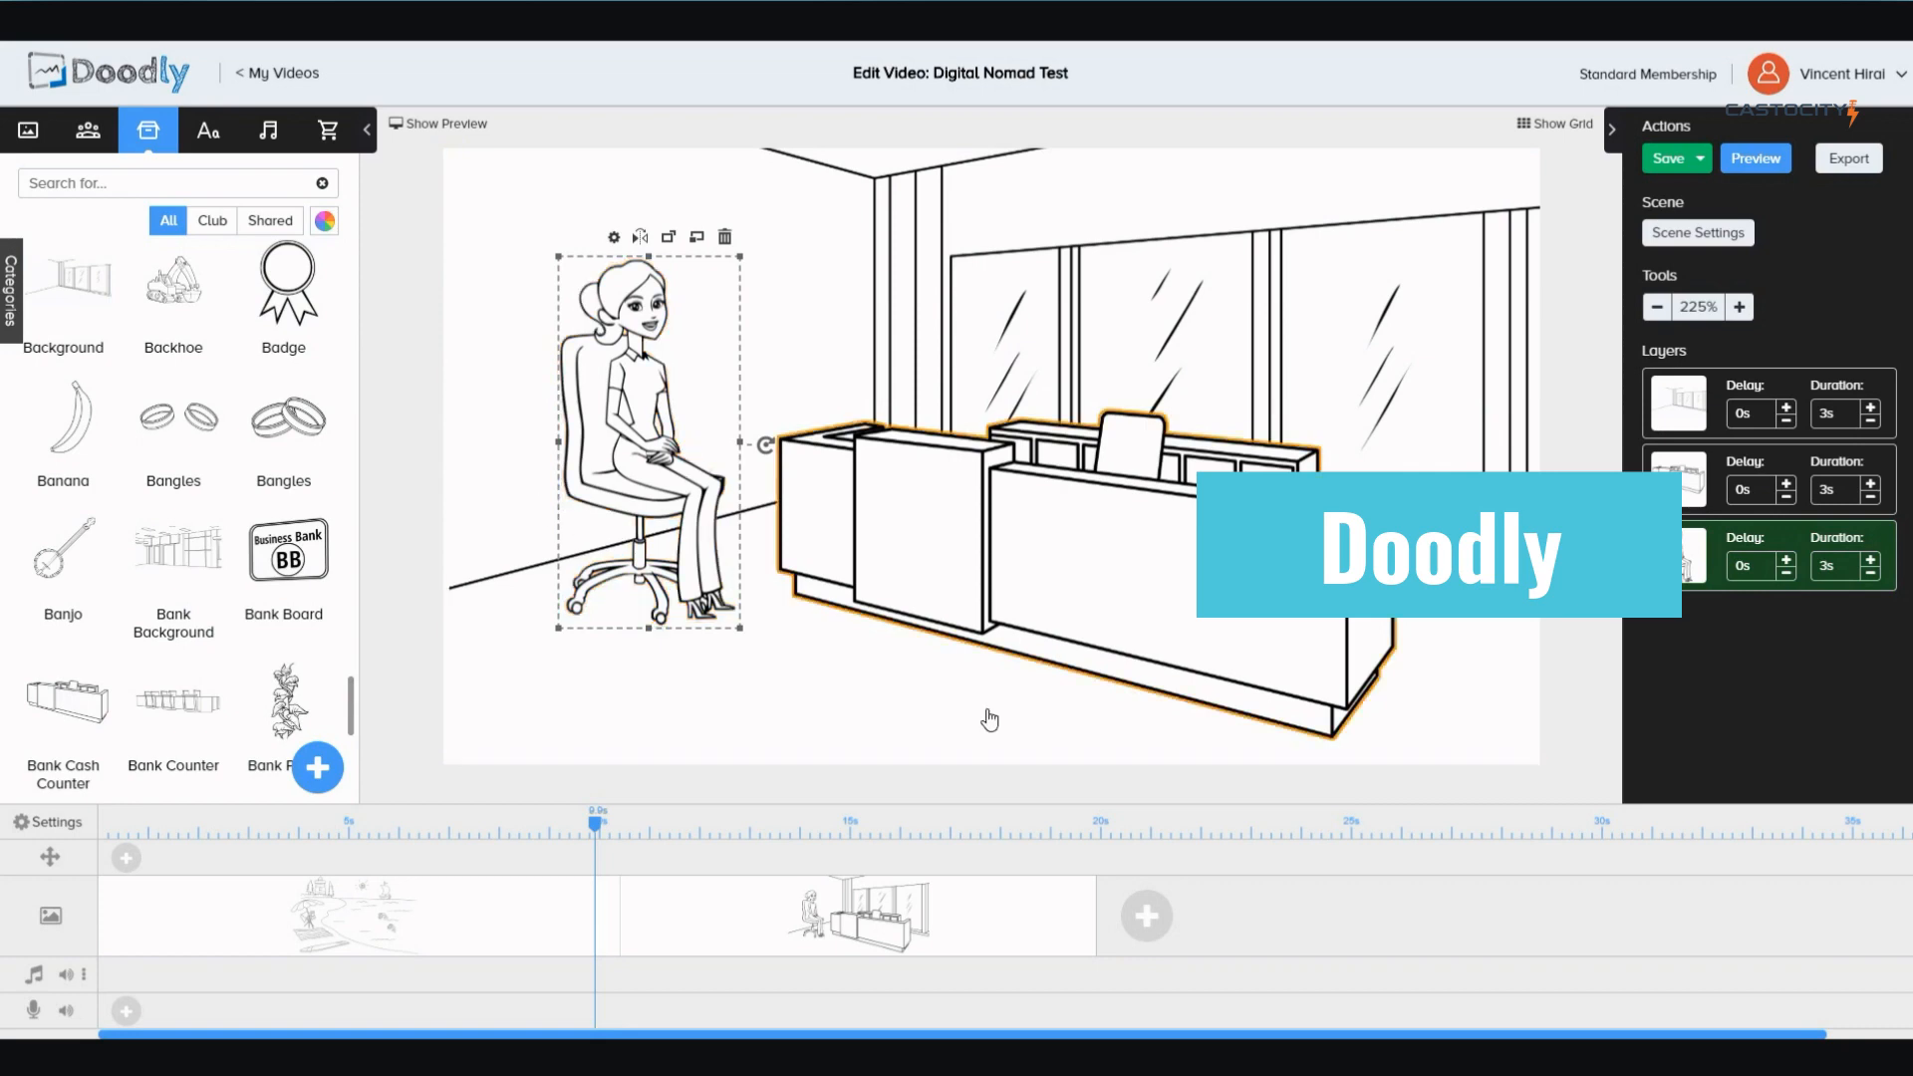
Preview the video with both scenes and close the preview
{"action": "left_click", "coordinate": [1773, 164]}
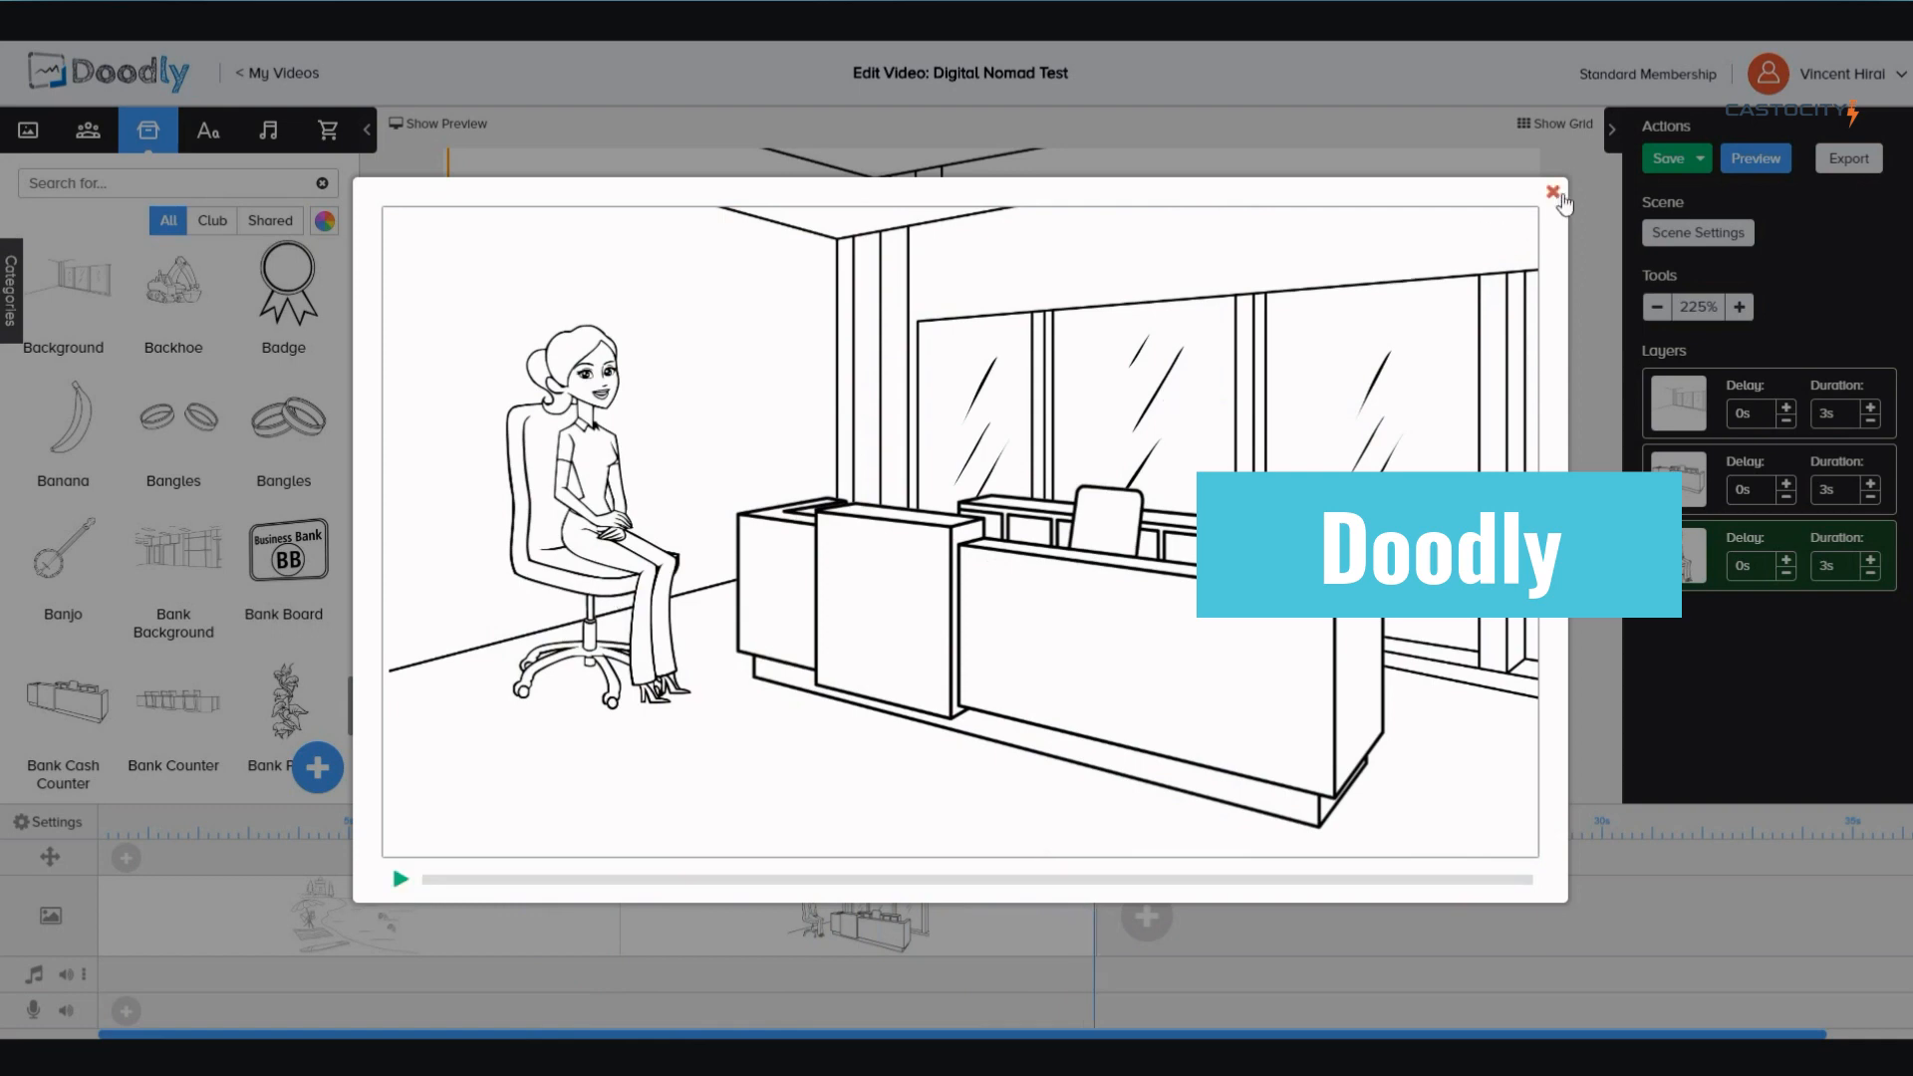
{"action": "left_click", "coordinate": [1551, 194]}
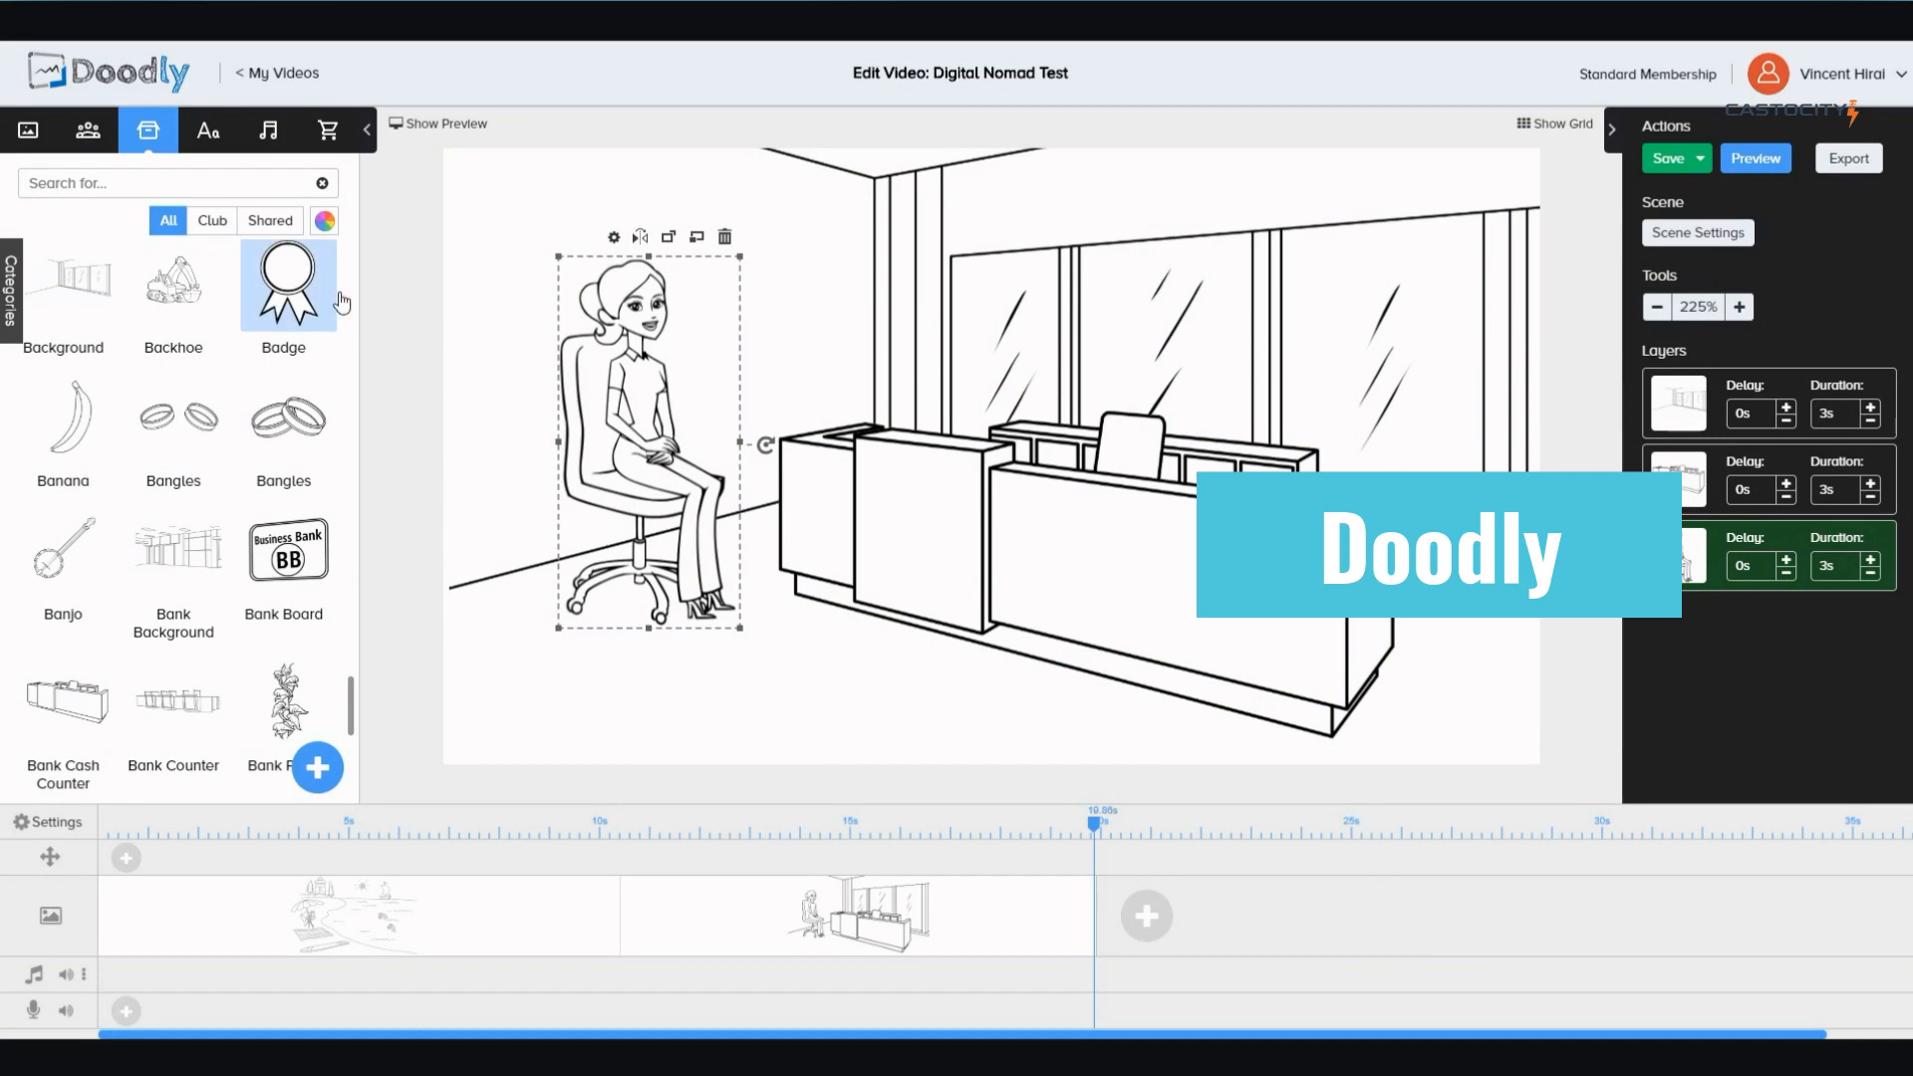
Look through the props again and check which shapes the Club collection offers
{"action": "scroll", "coordinate": [294, 429], "scroll_direction": "down", "scroll_amount": 3}
{"action": "scroll", "coordinate": [304, 460], "scroll_direction": "up", "scroll_amount": 6}
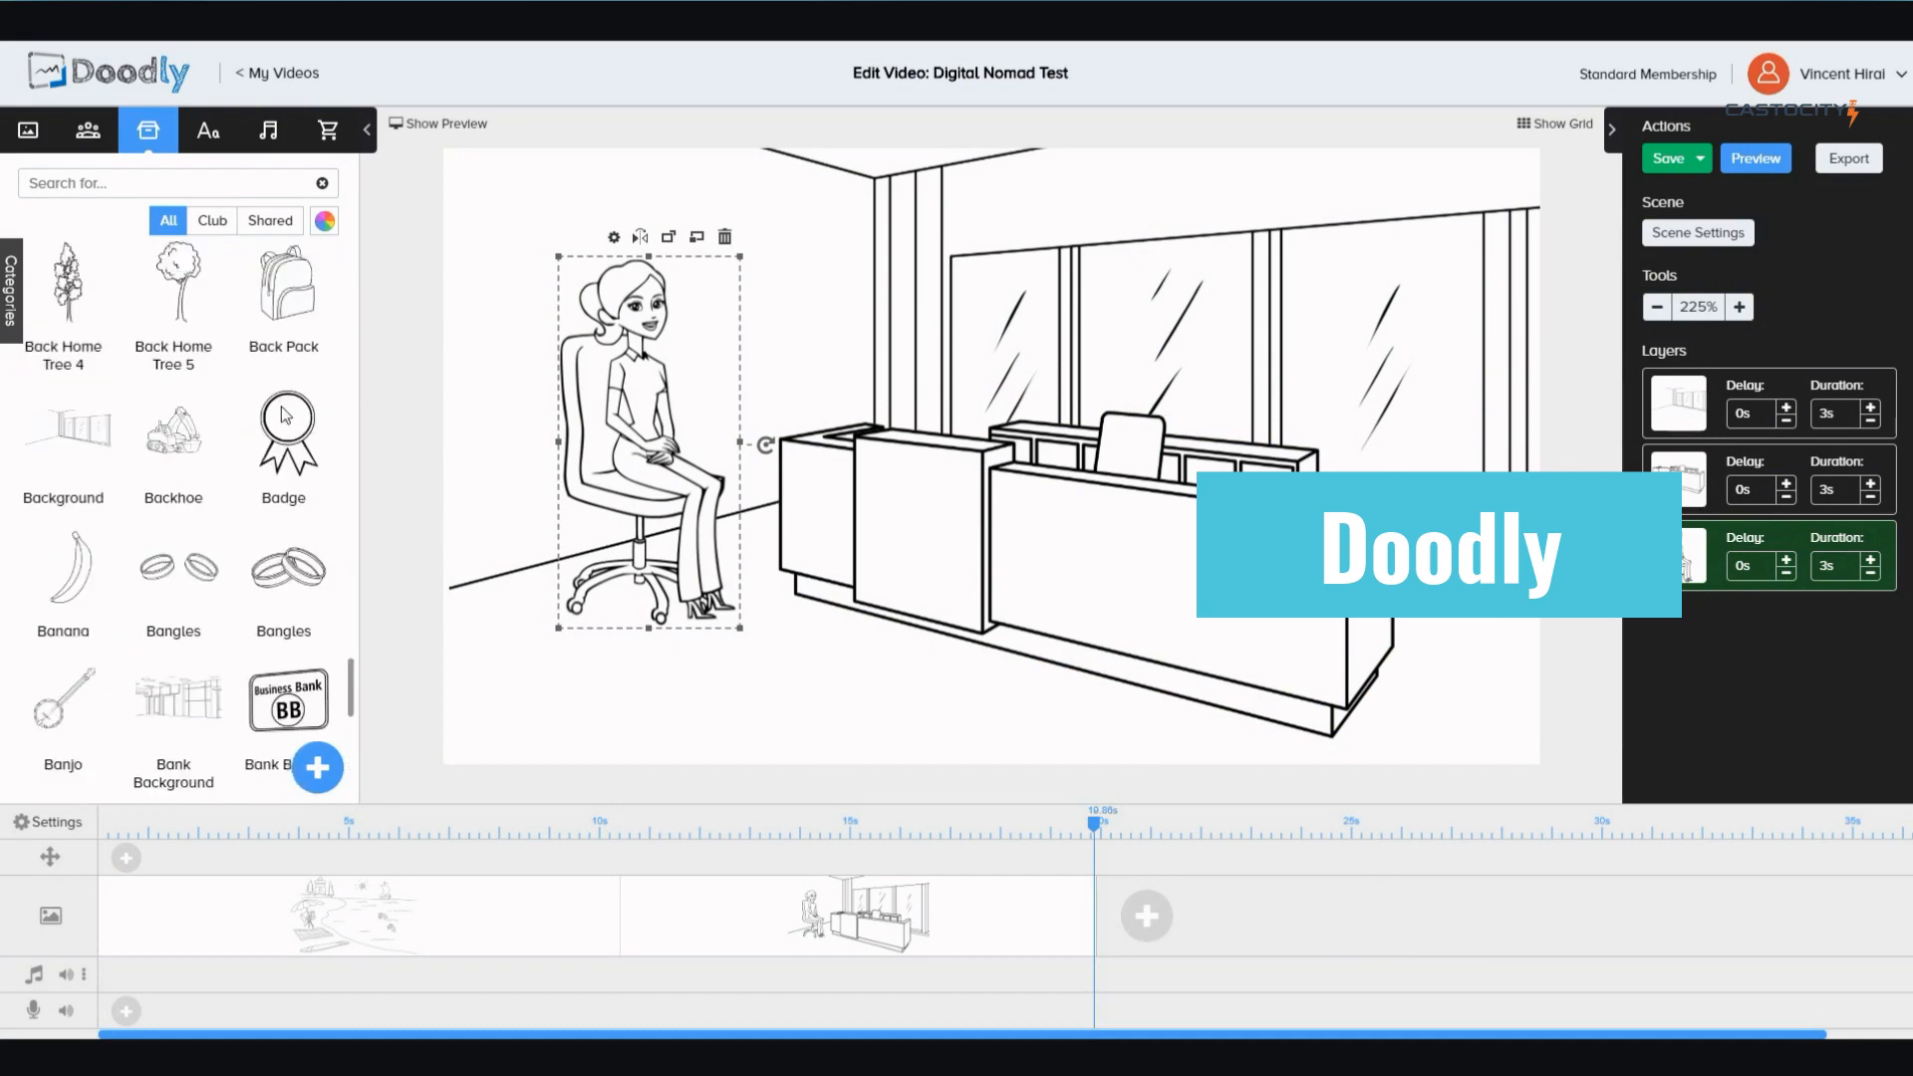
{"action": "left_click", "coordinate": [208, 223]}
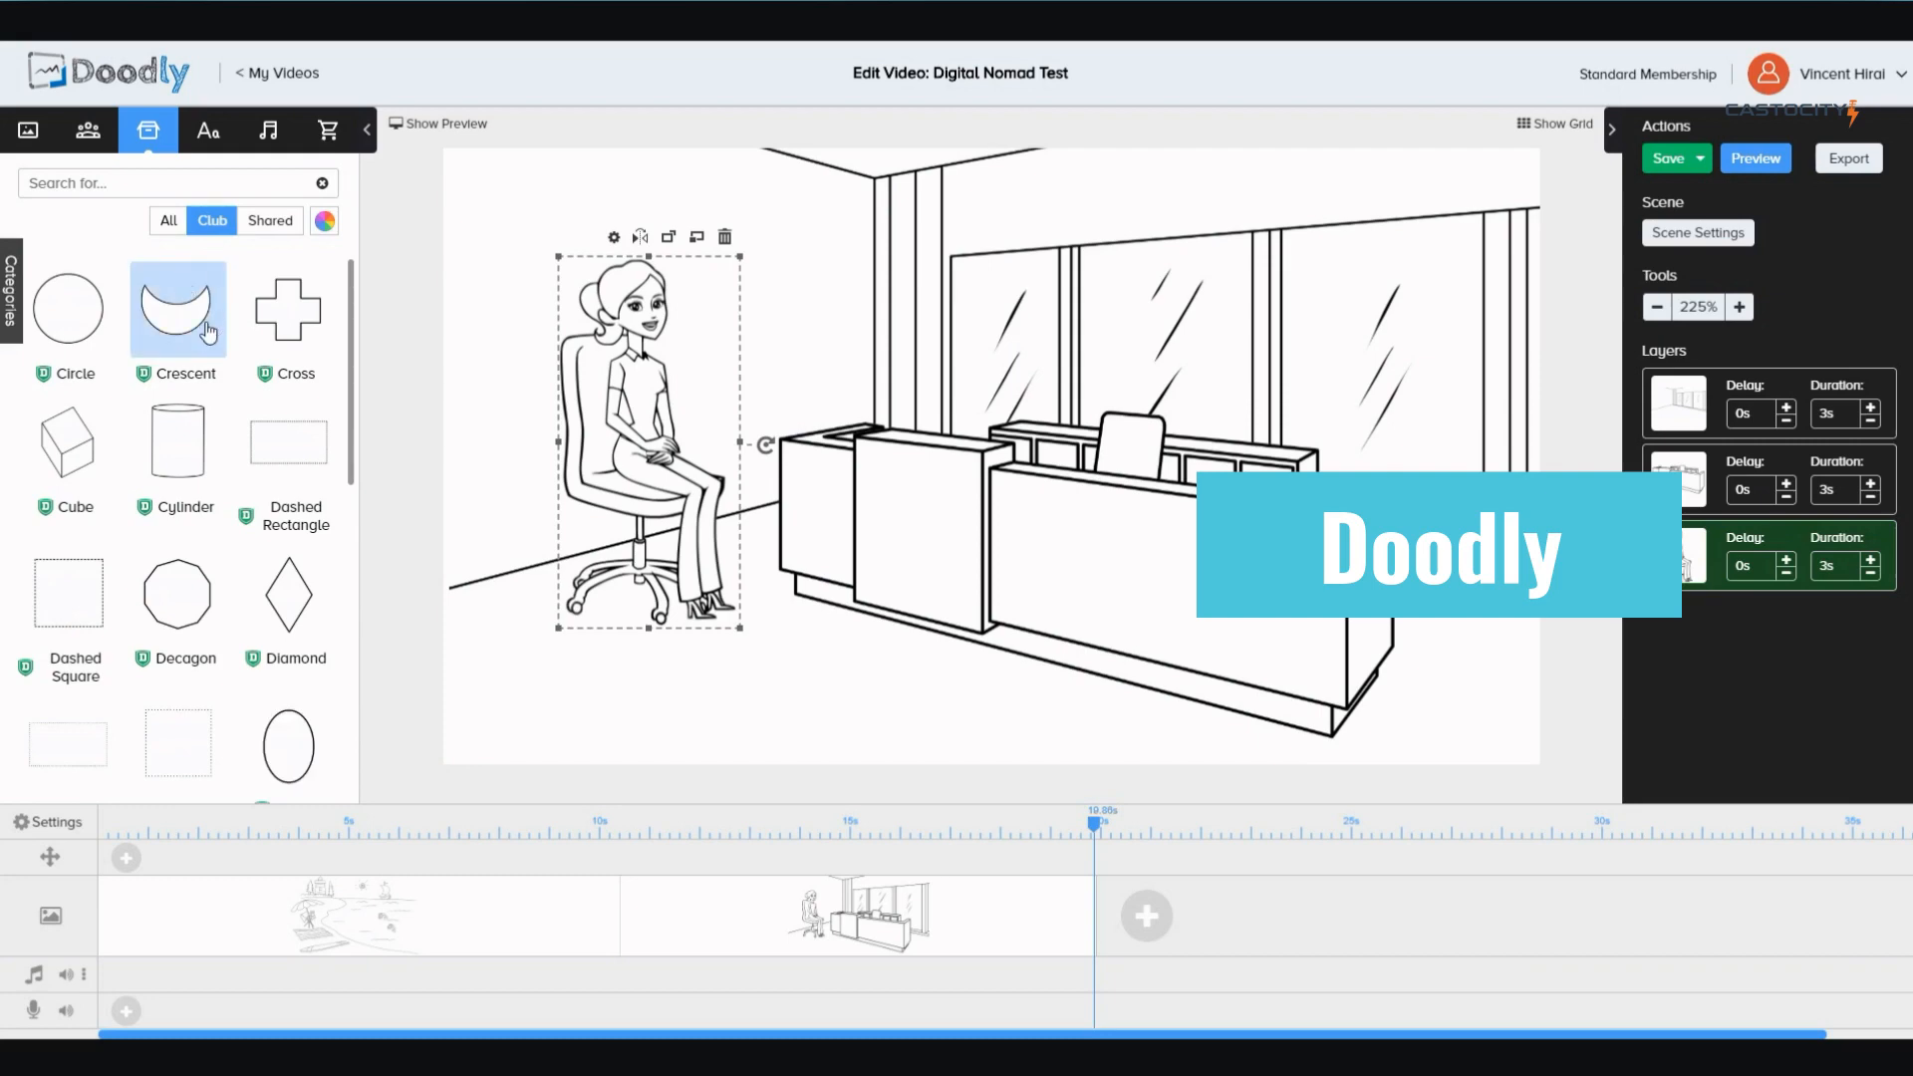
{"action": "scroll", "coordinate": [259, 398], "scroll_direction": "down", "scroll_amount": 8}
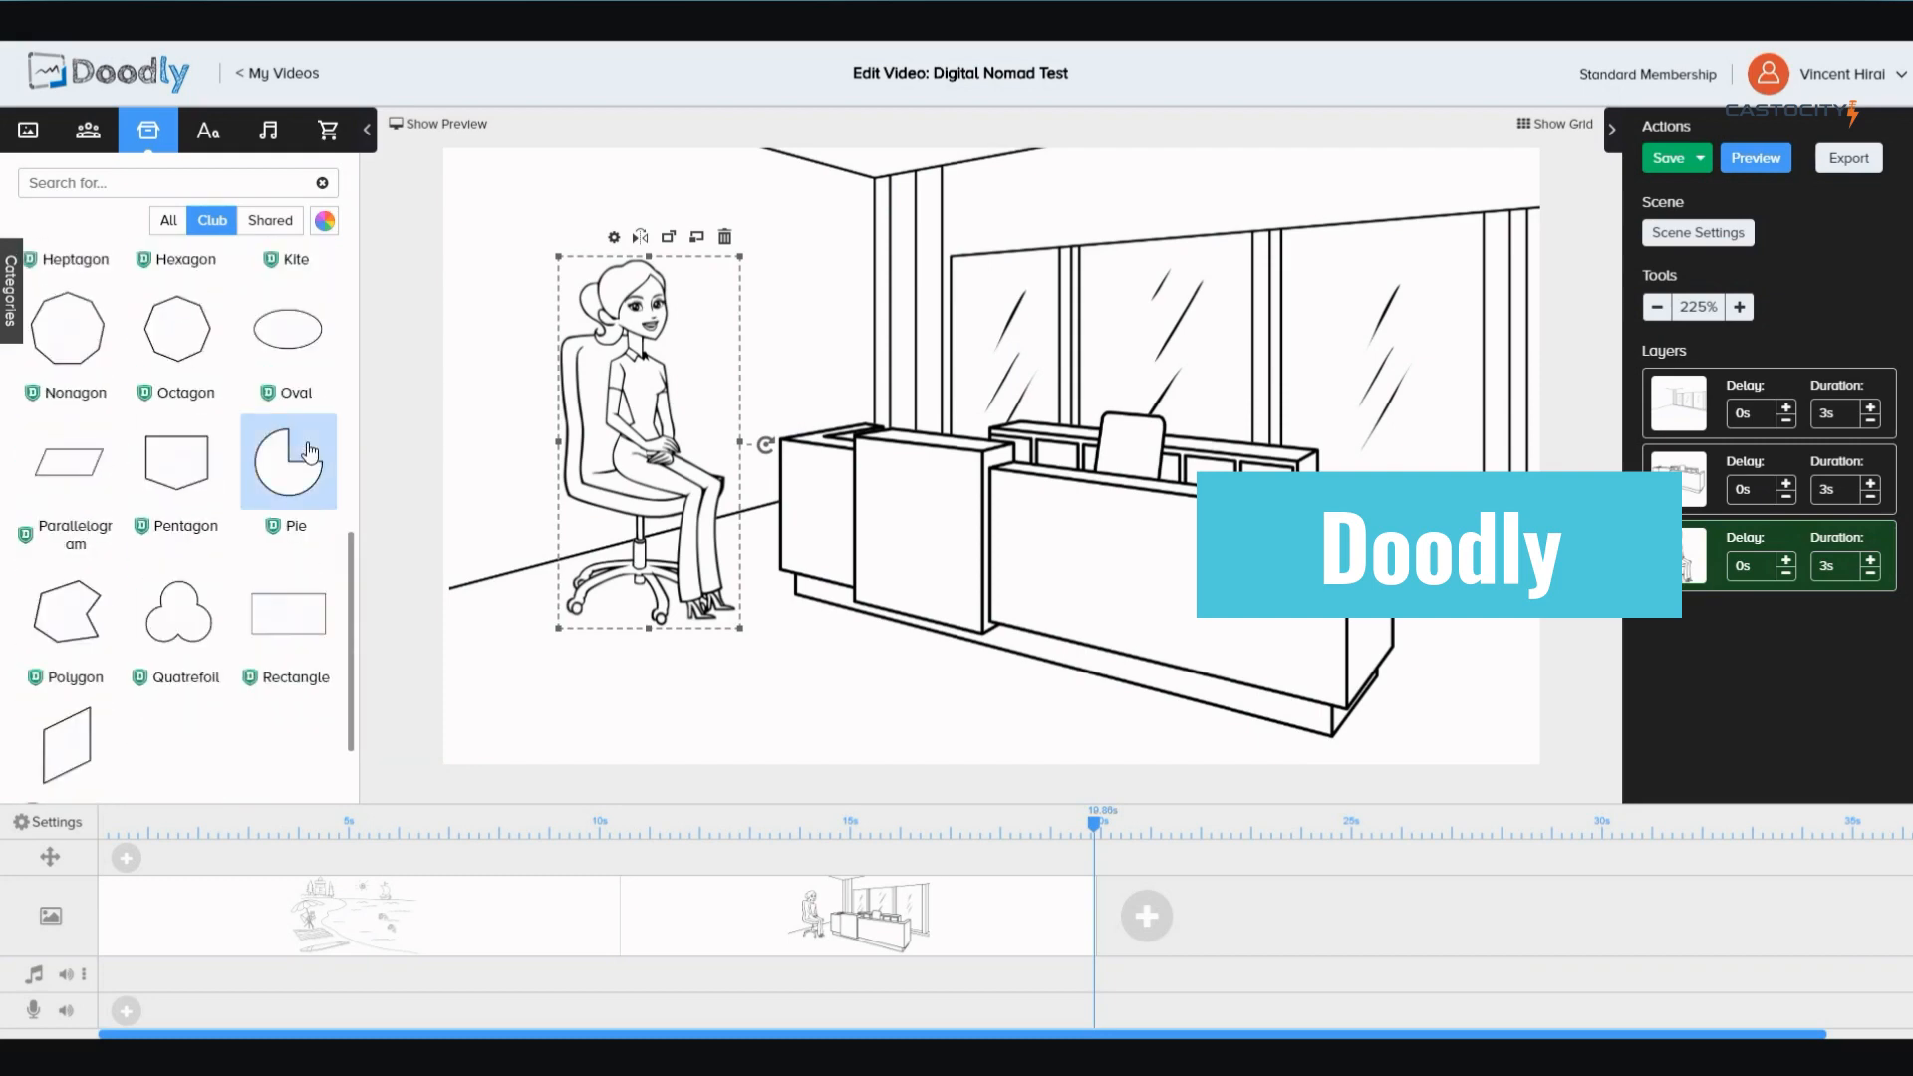
Check the marketplace images and look through the library of ready-made scenes
{"action": "scroll", "coordinate": [309, 454], "scroll_direction": "up", "scroll_amount": 8}
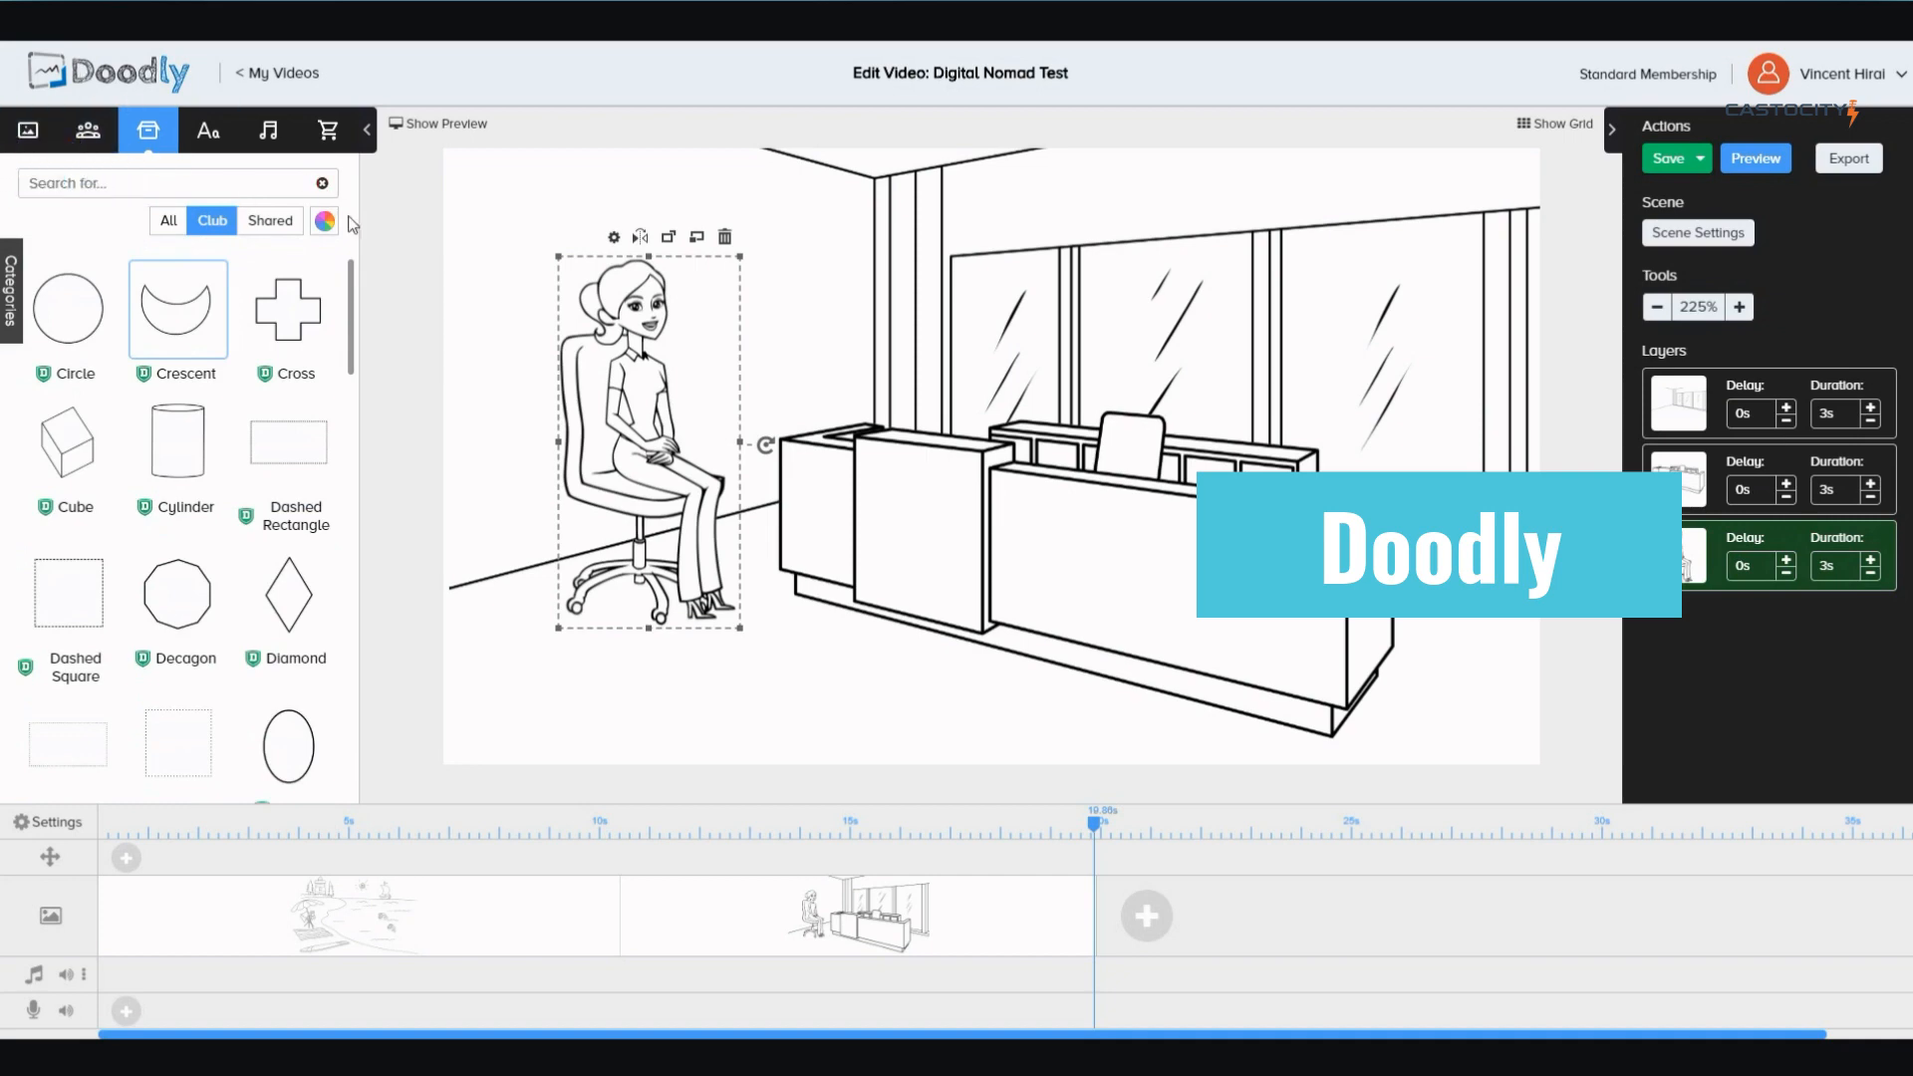
{"action": "left_click", "coordinate": [324, 144]}
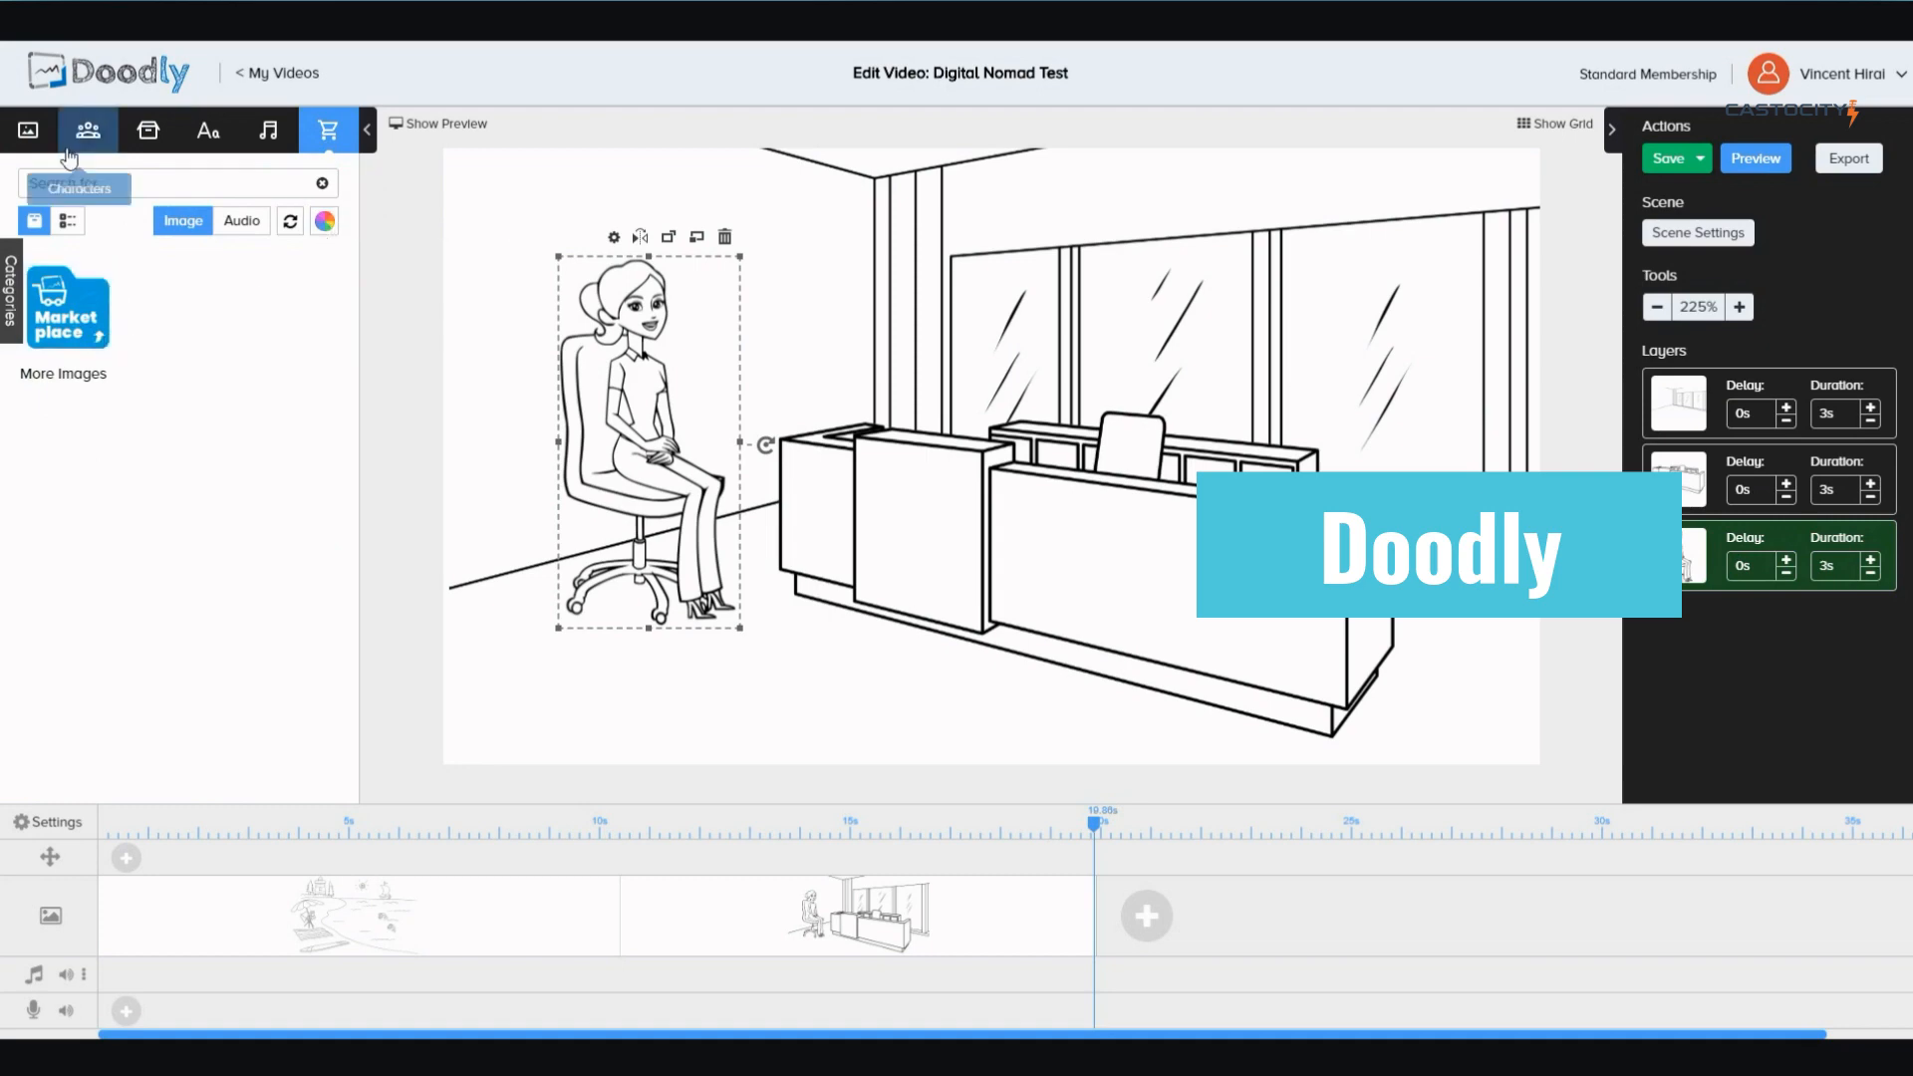
{"action": "left_click", "coordinate": [28, 129]}
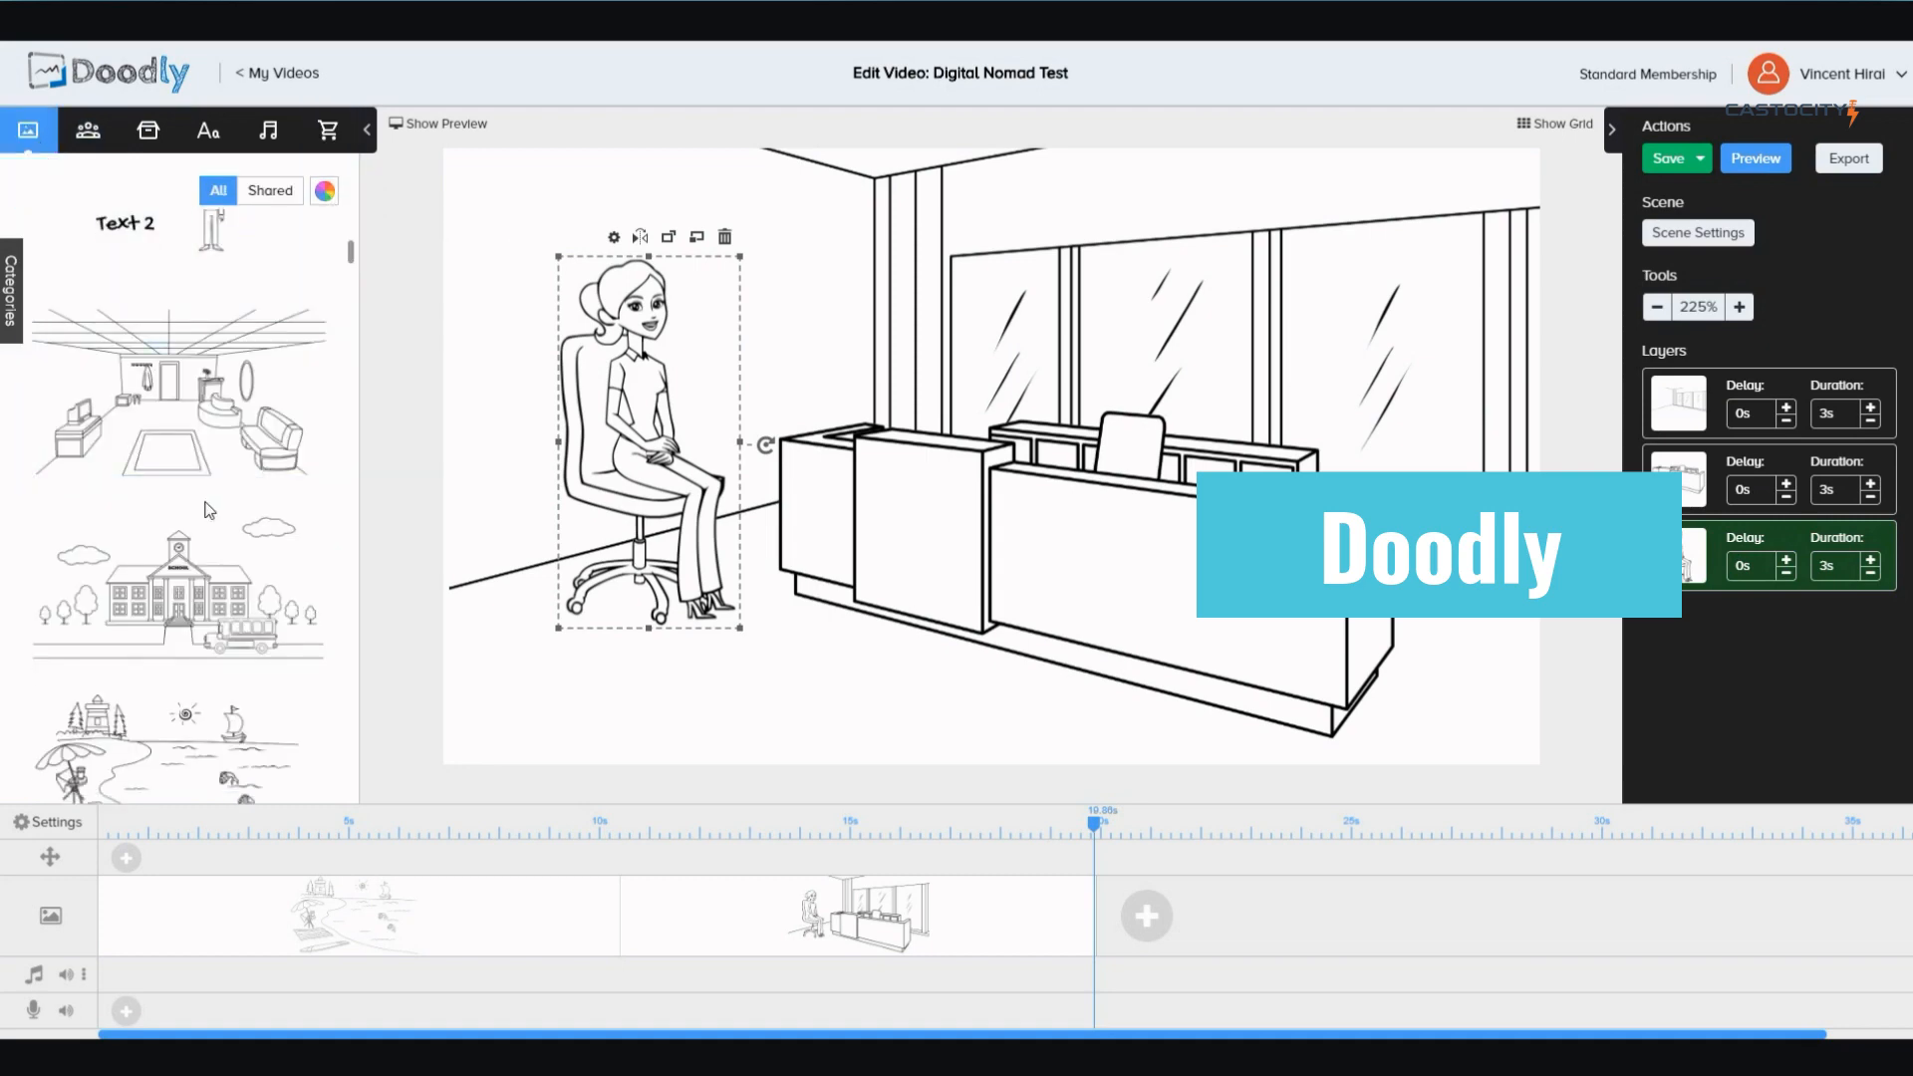
{"action": "scroll", "coordinate": [209, 511], "scroll_direction": "down", "scroll_amount": 15}
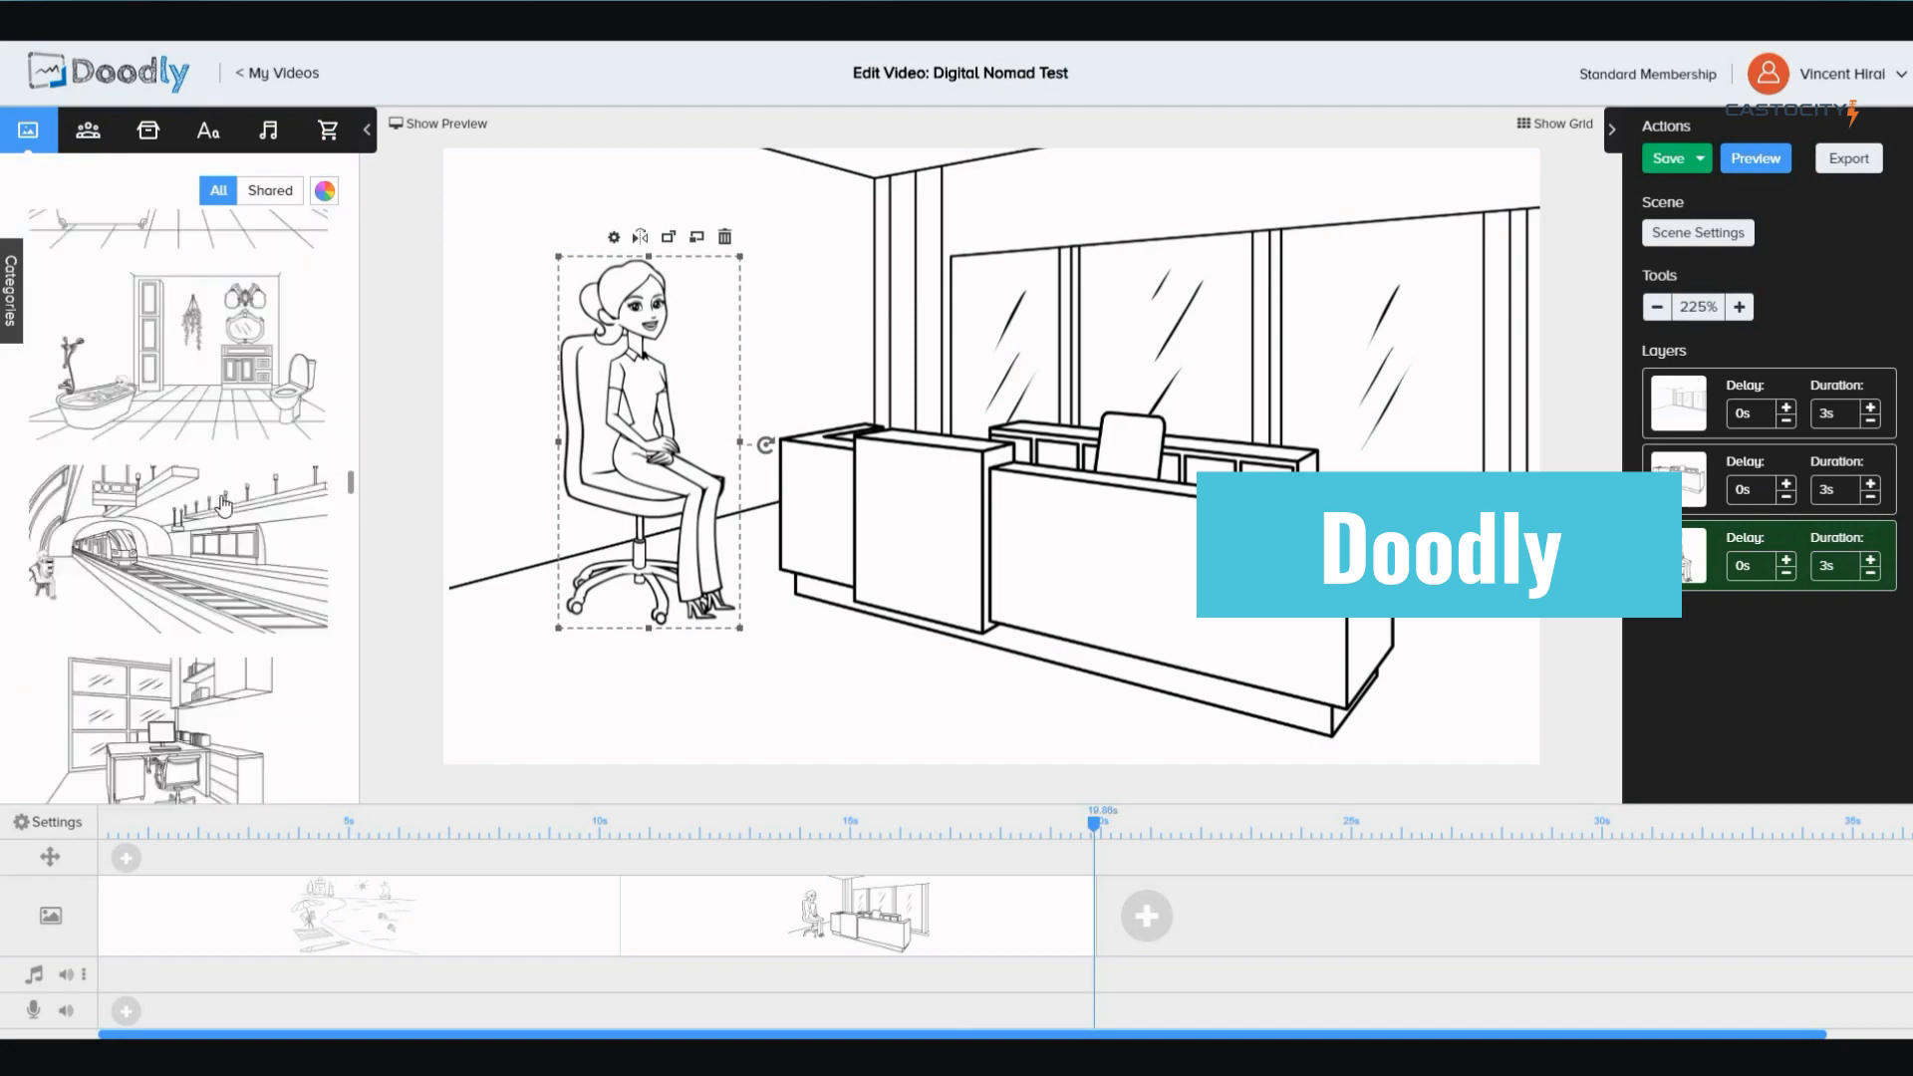
{"action": "scroll", "coordinate": [224, 506], "scroll_direction": "down", "scroll_amount": 15}
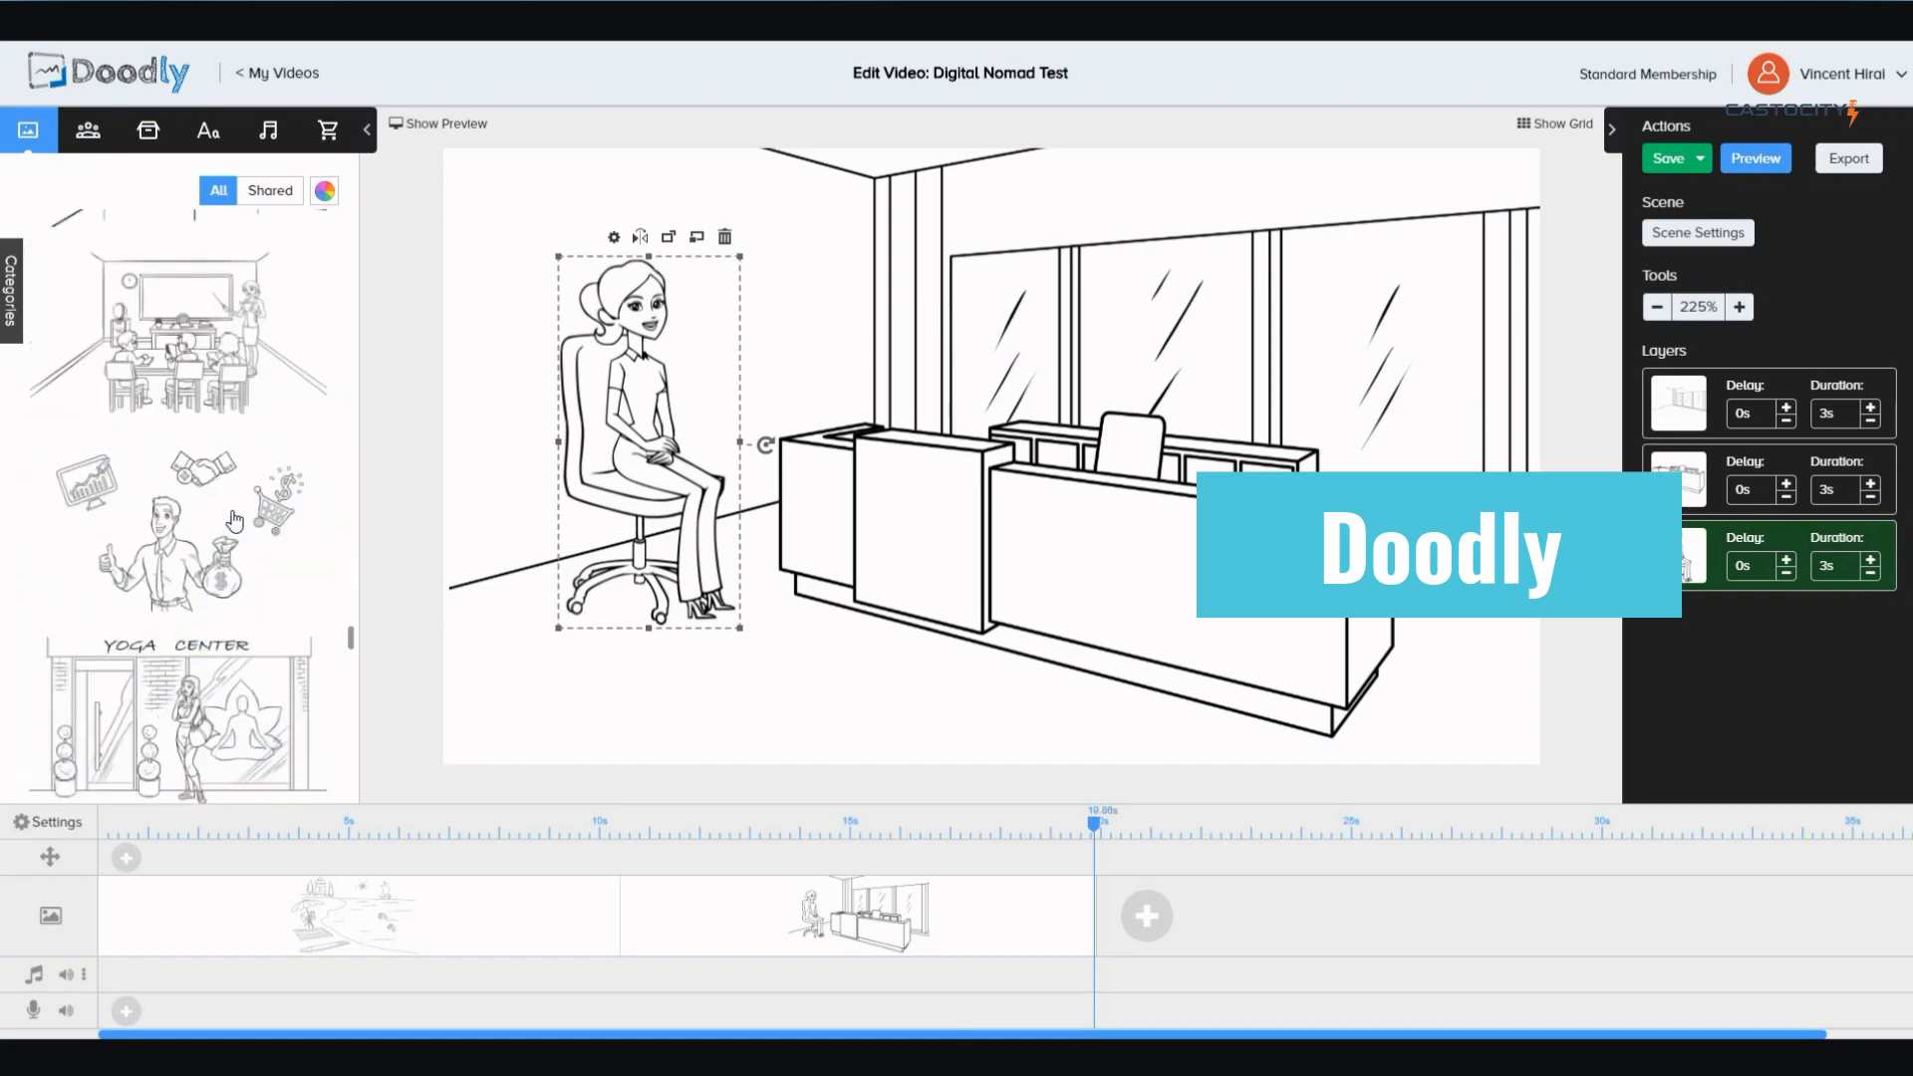
{"action": "scroll", "coordinate": [235, 519], "scroll_direction": "up", "scroll_amount": 10}
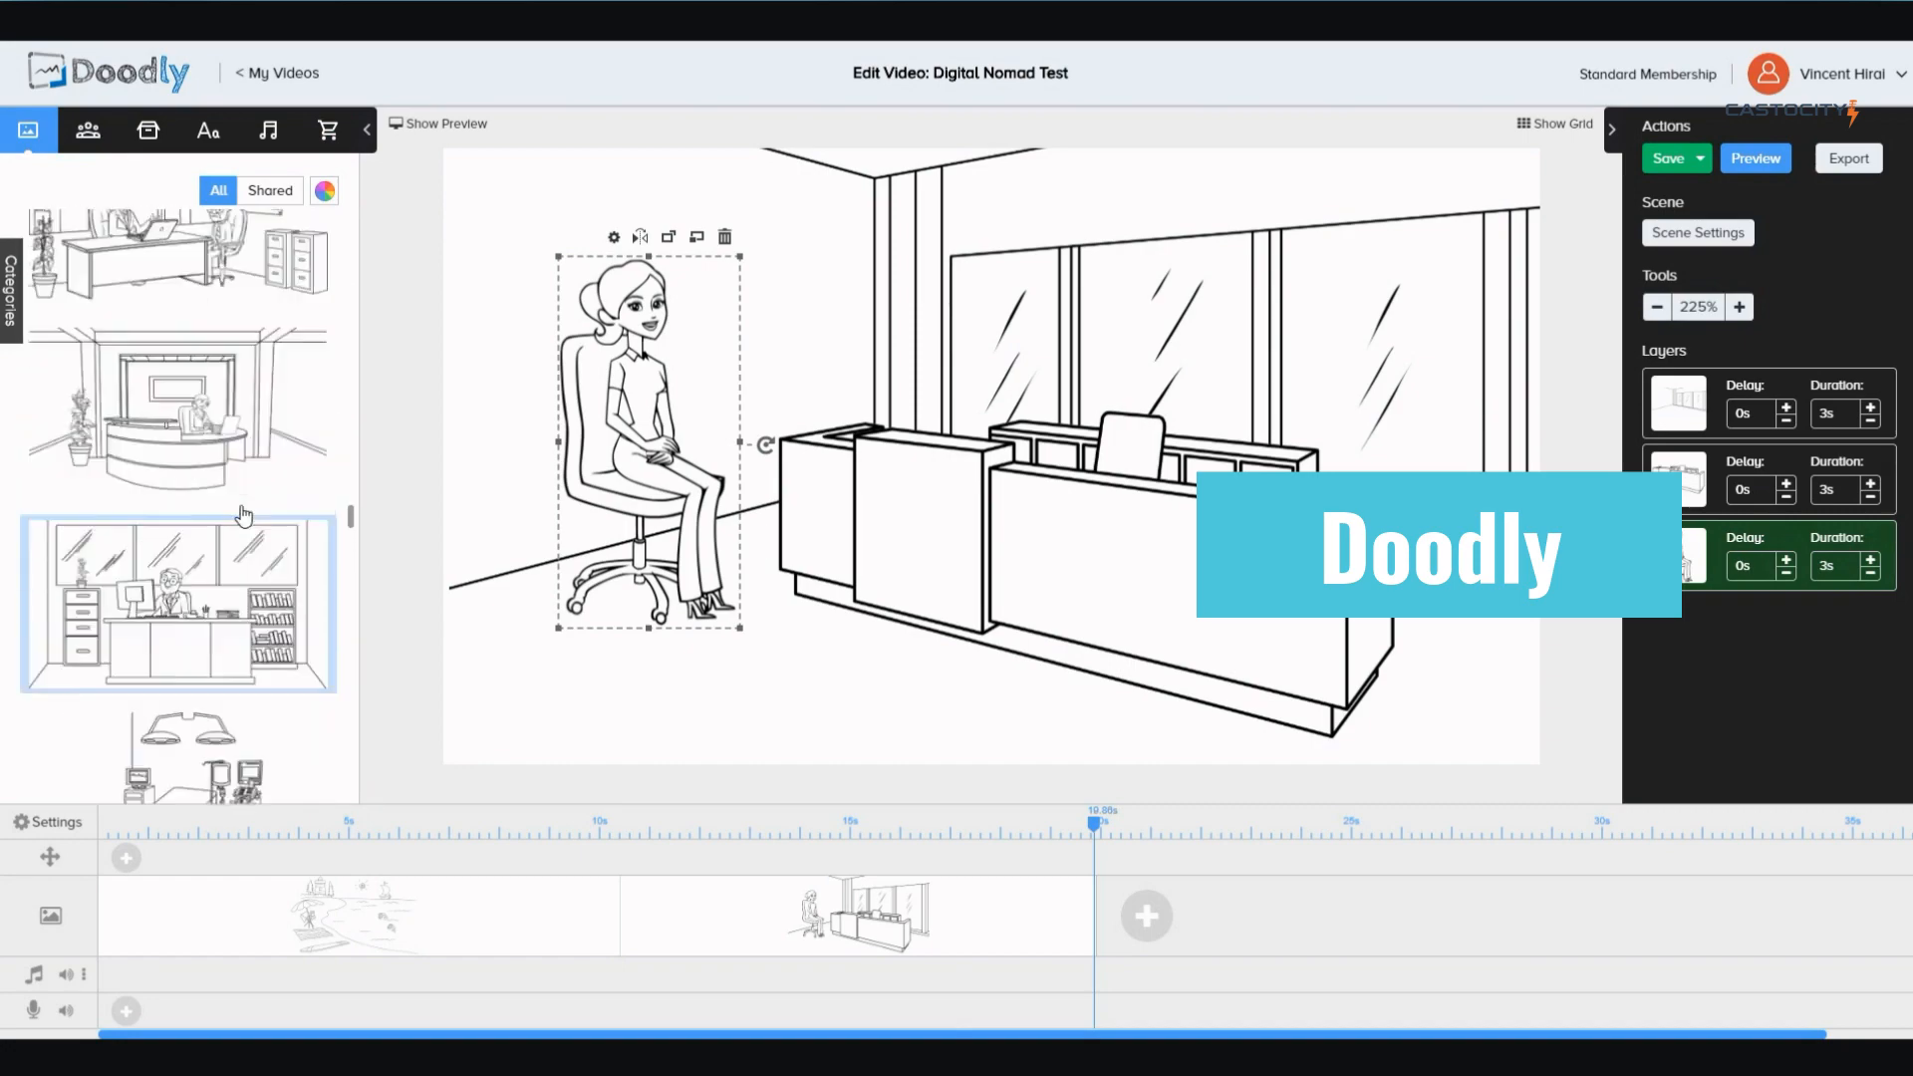
{"action": "scroll", "coordinate": [245, 514], "scroll_direction": "up", "scroll_amount": 10}
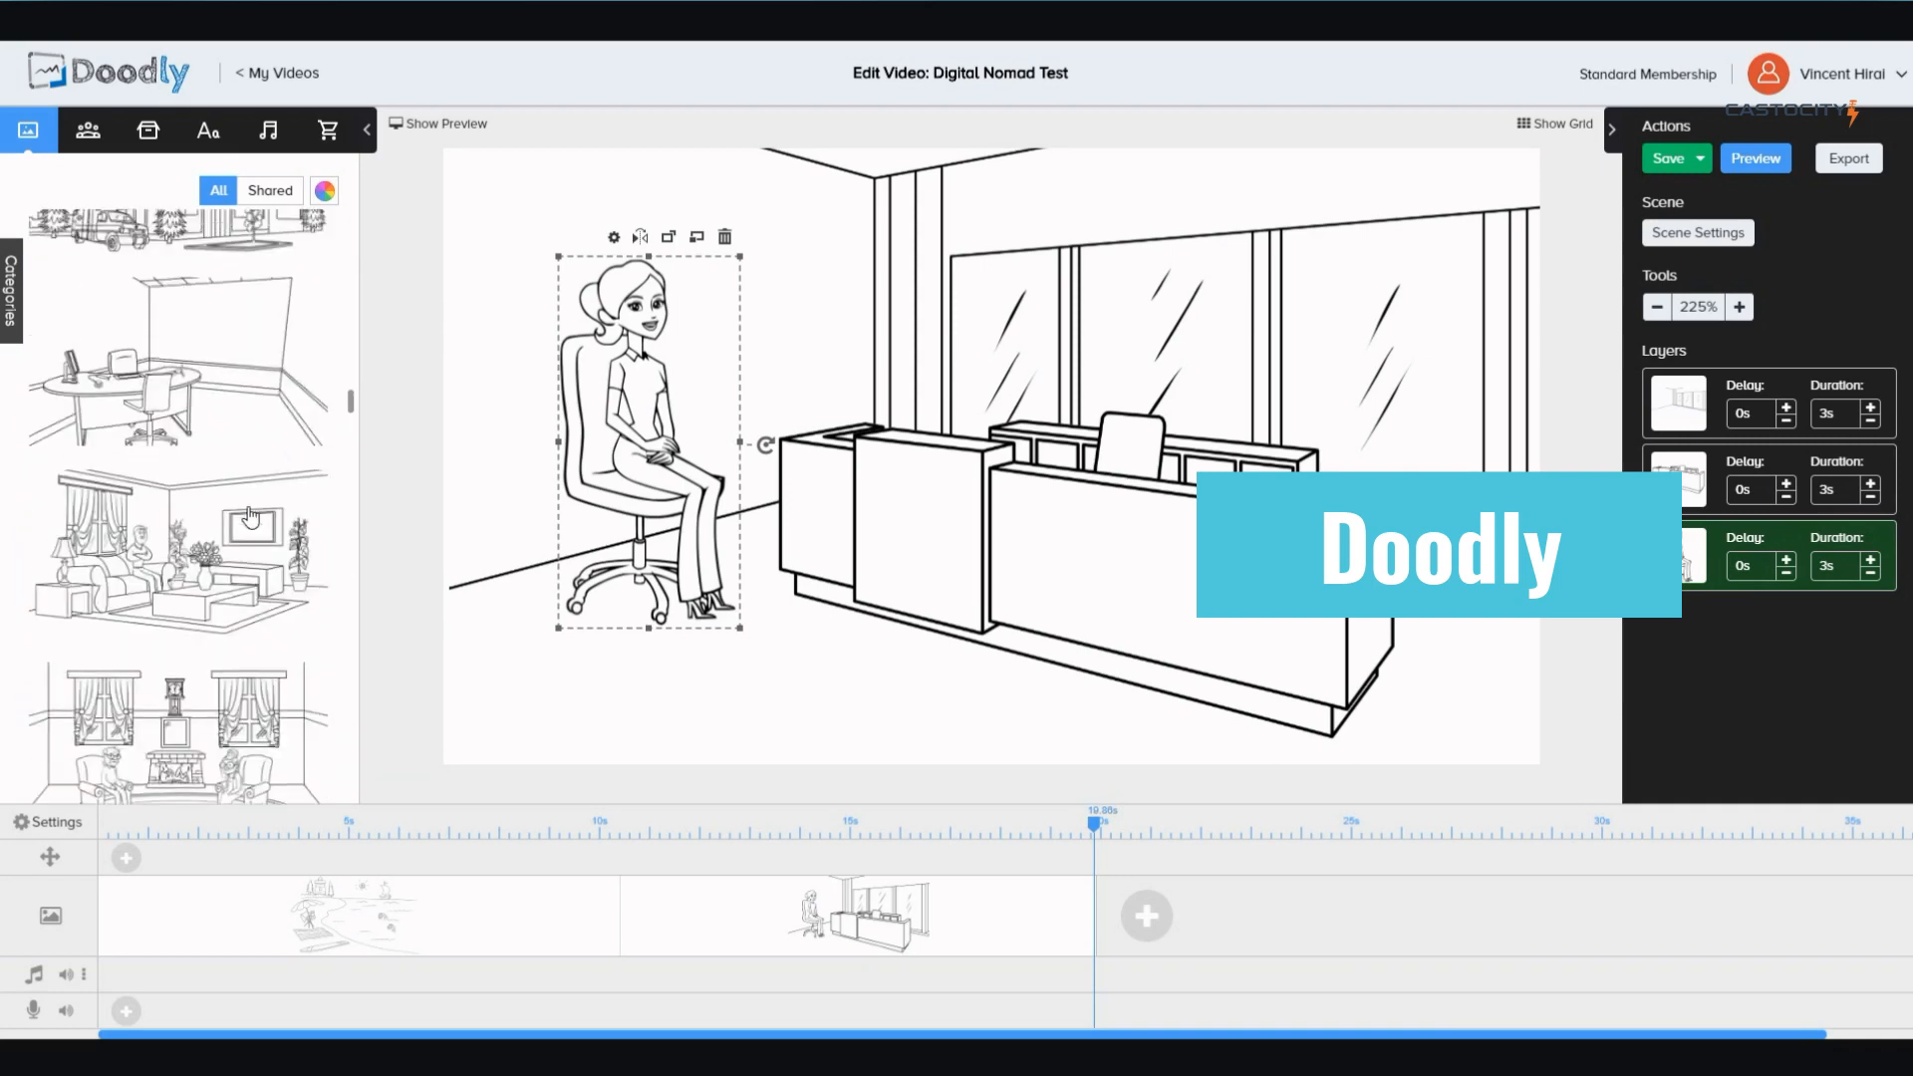
{"action": "scroll", "coordinate": [251, 515], "scroll_direction": "up", "scroll_amount": 6}
{"action": "scroll", "coordinate": [250, 515], "scroll_direction": "down", "scroll_amount": 8}
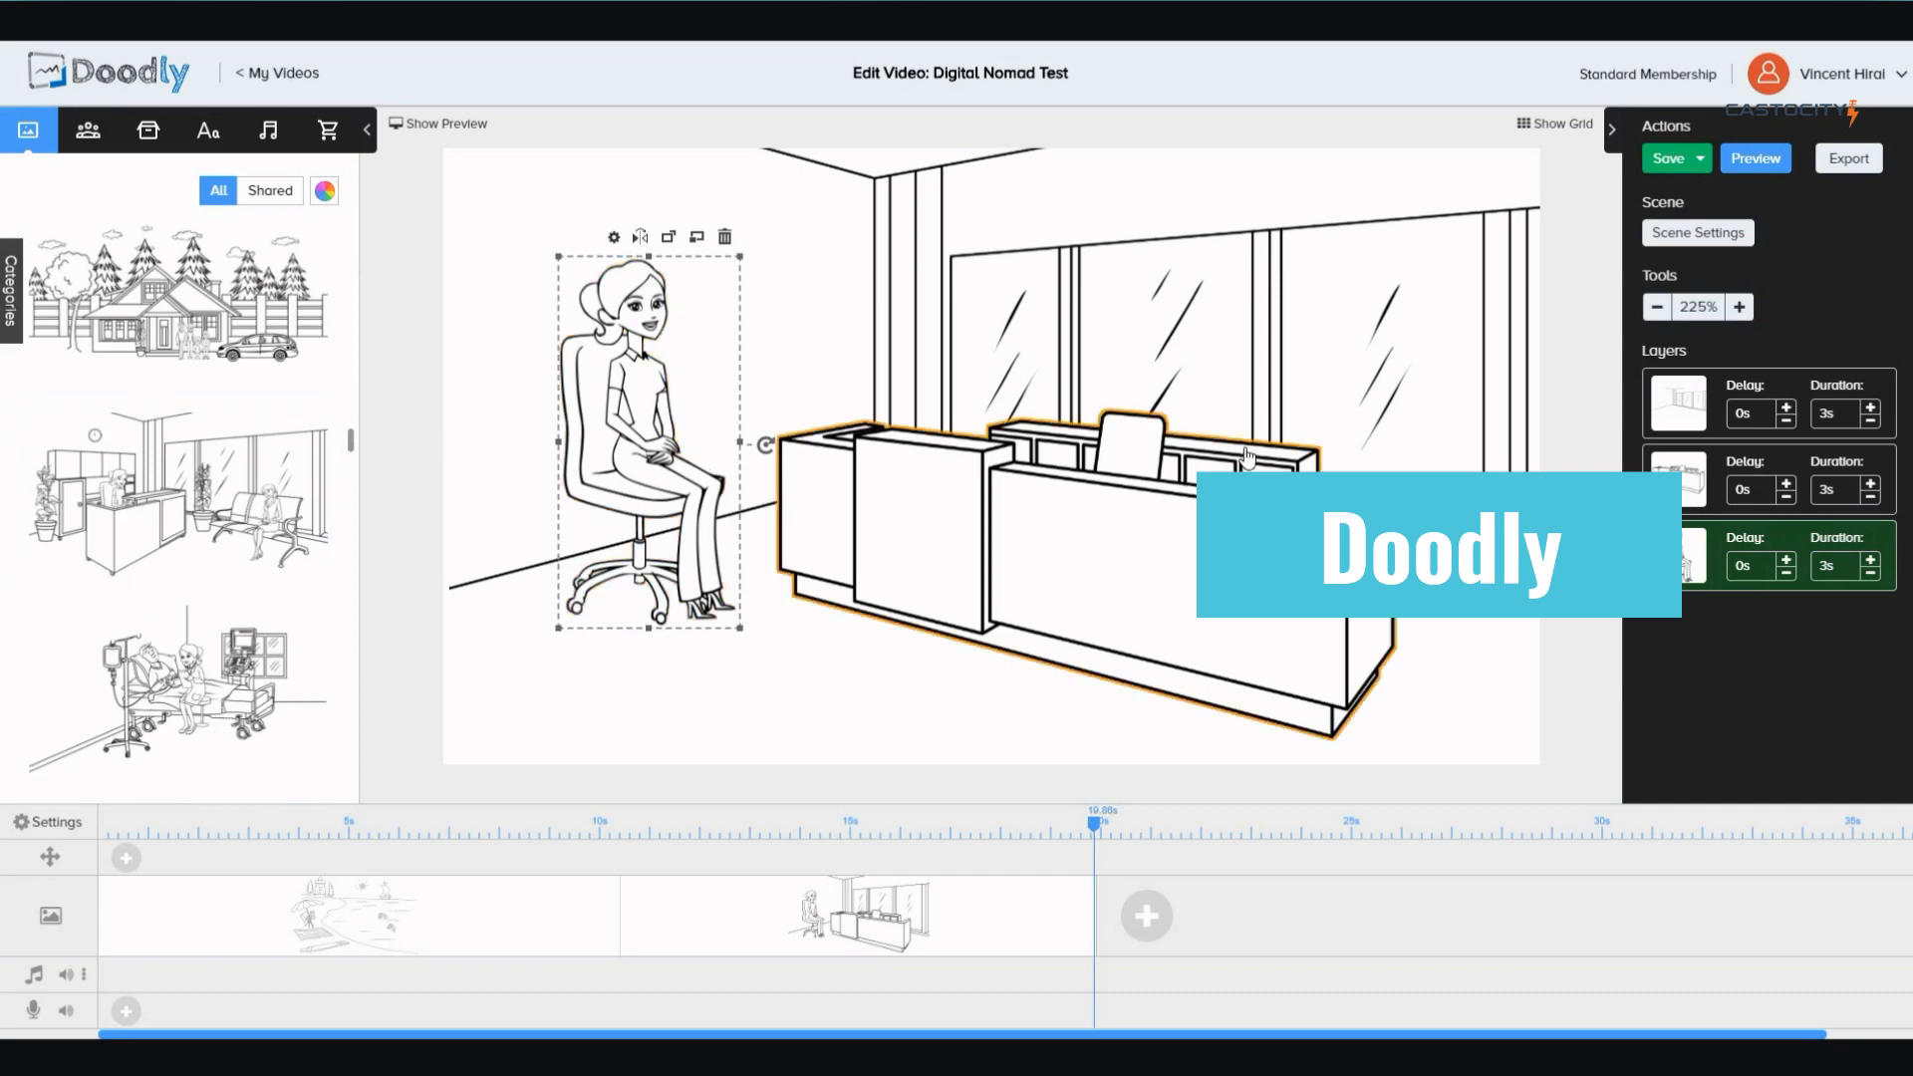
{"action": "scroll", "coordinate": [217, 508], "scroll_direction": "up", "scroll_amount": 10}
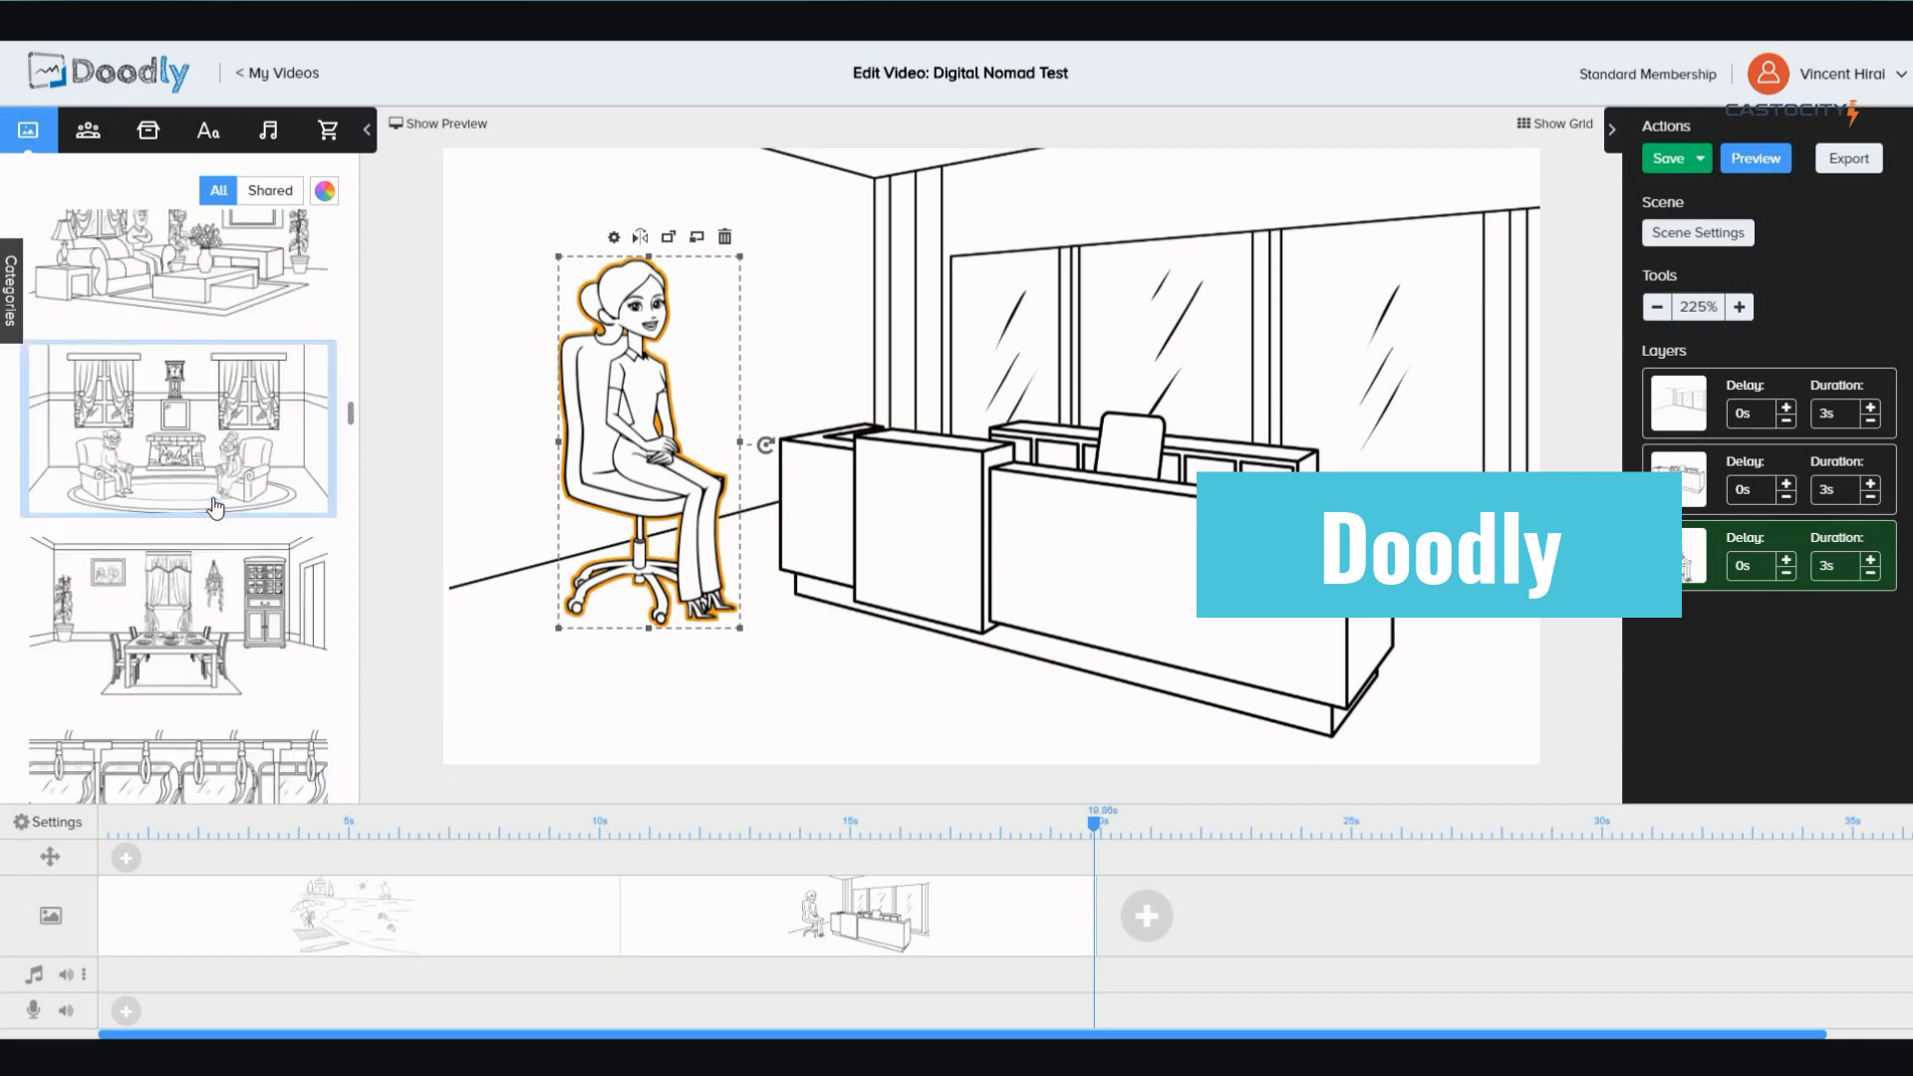
{"action": "scroll", "coordinate": [216, 508], "scroll_direction": "up", "scroll_amount": 10}
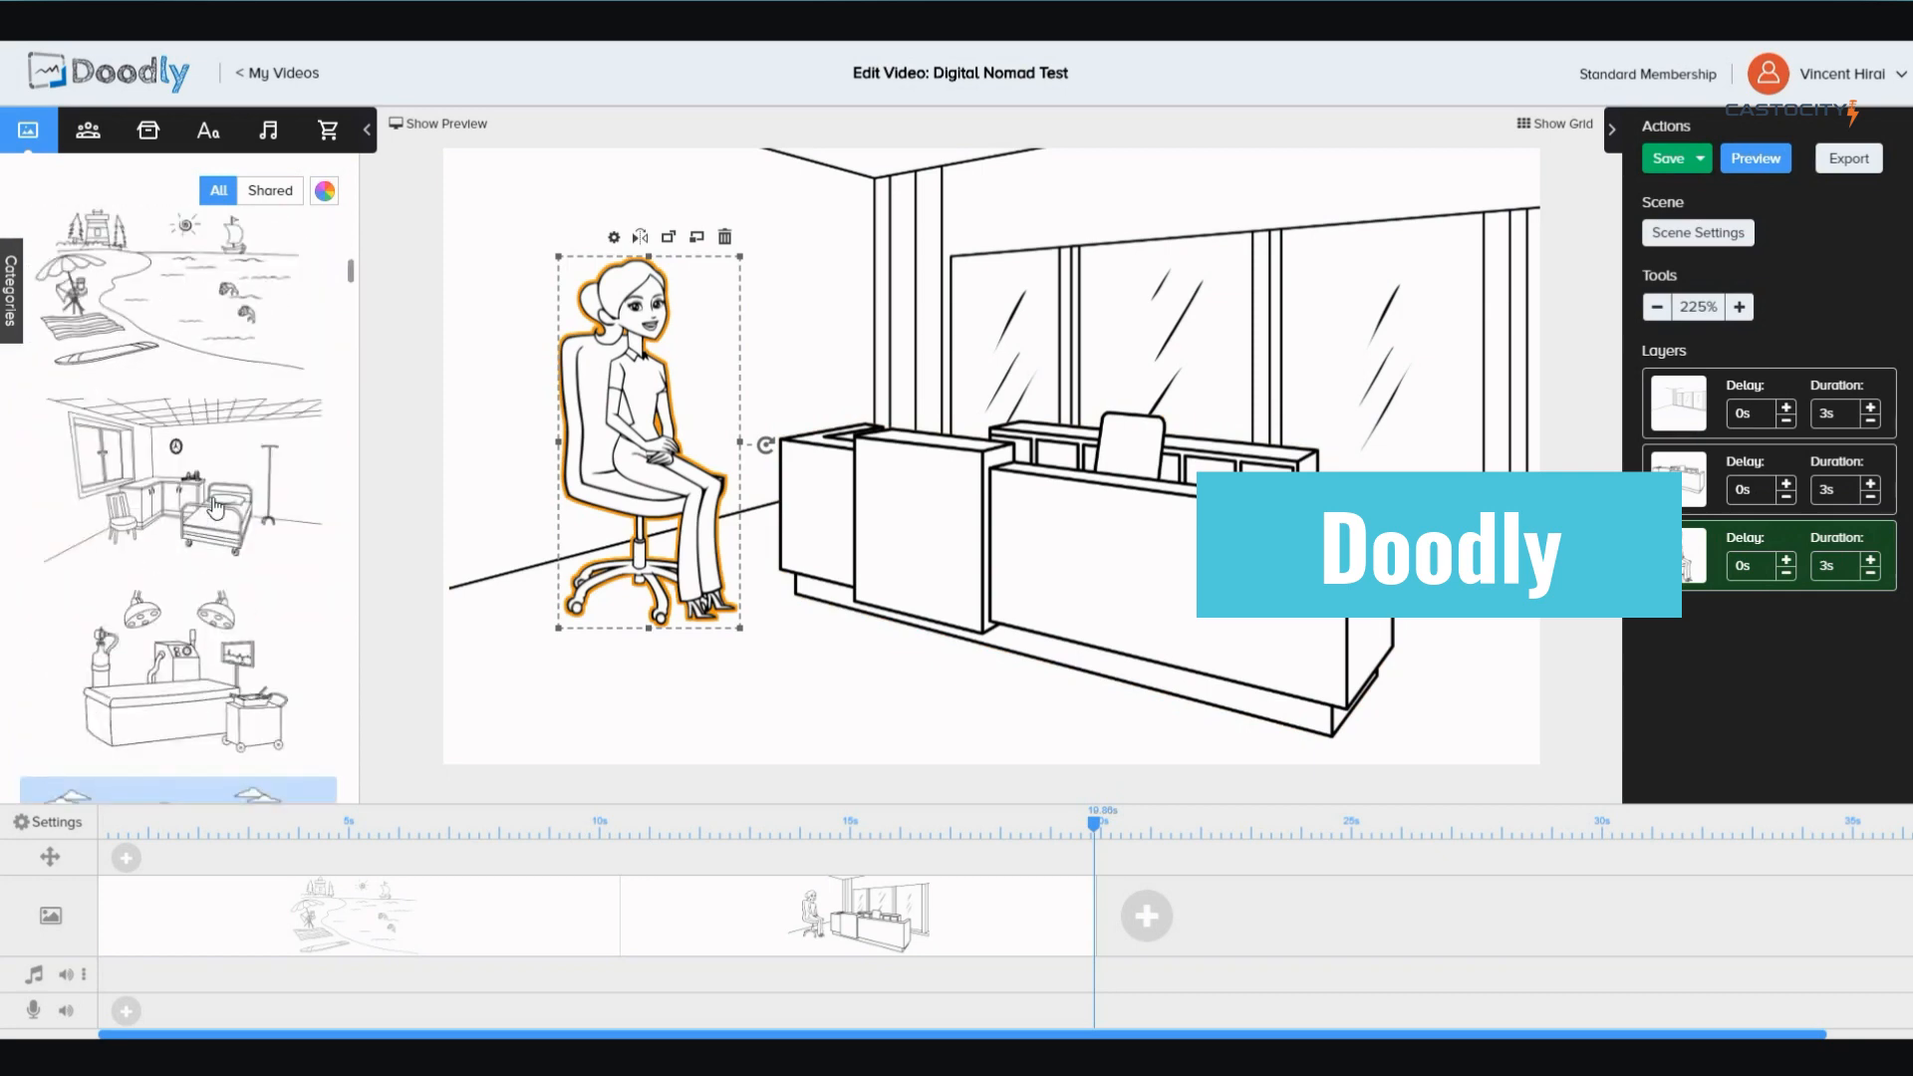
{"action": "scroll", "coordinate": [216, 508], "scroll_direction": "up", "scroll_amount": 3}
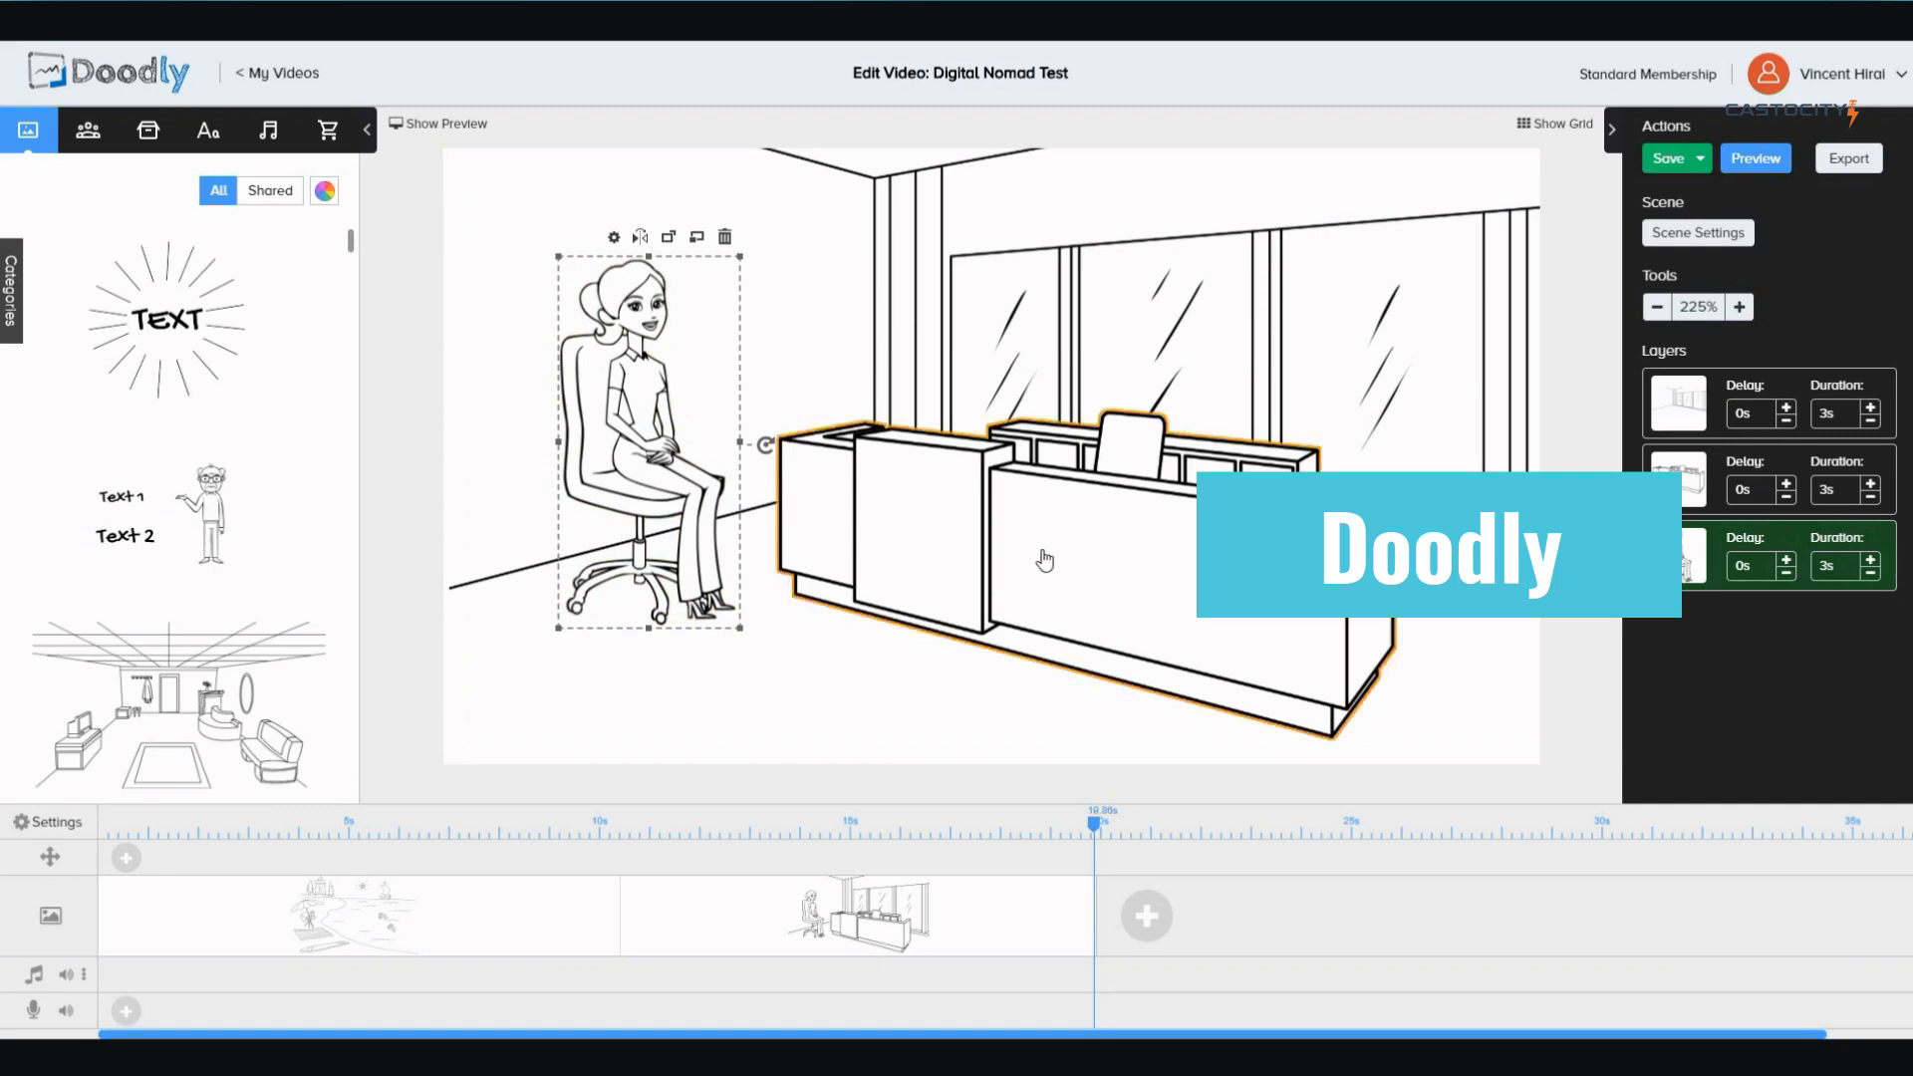
Flip the reception counter horizontally and move it to the left side of the office scene
{"action": "left_click", "coordinate": [1077, 470]}
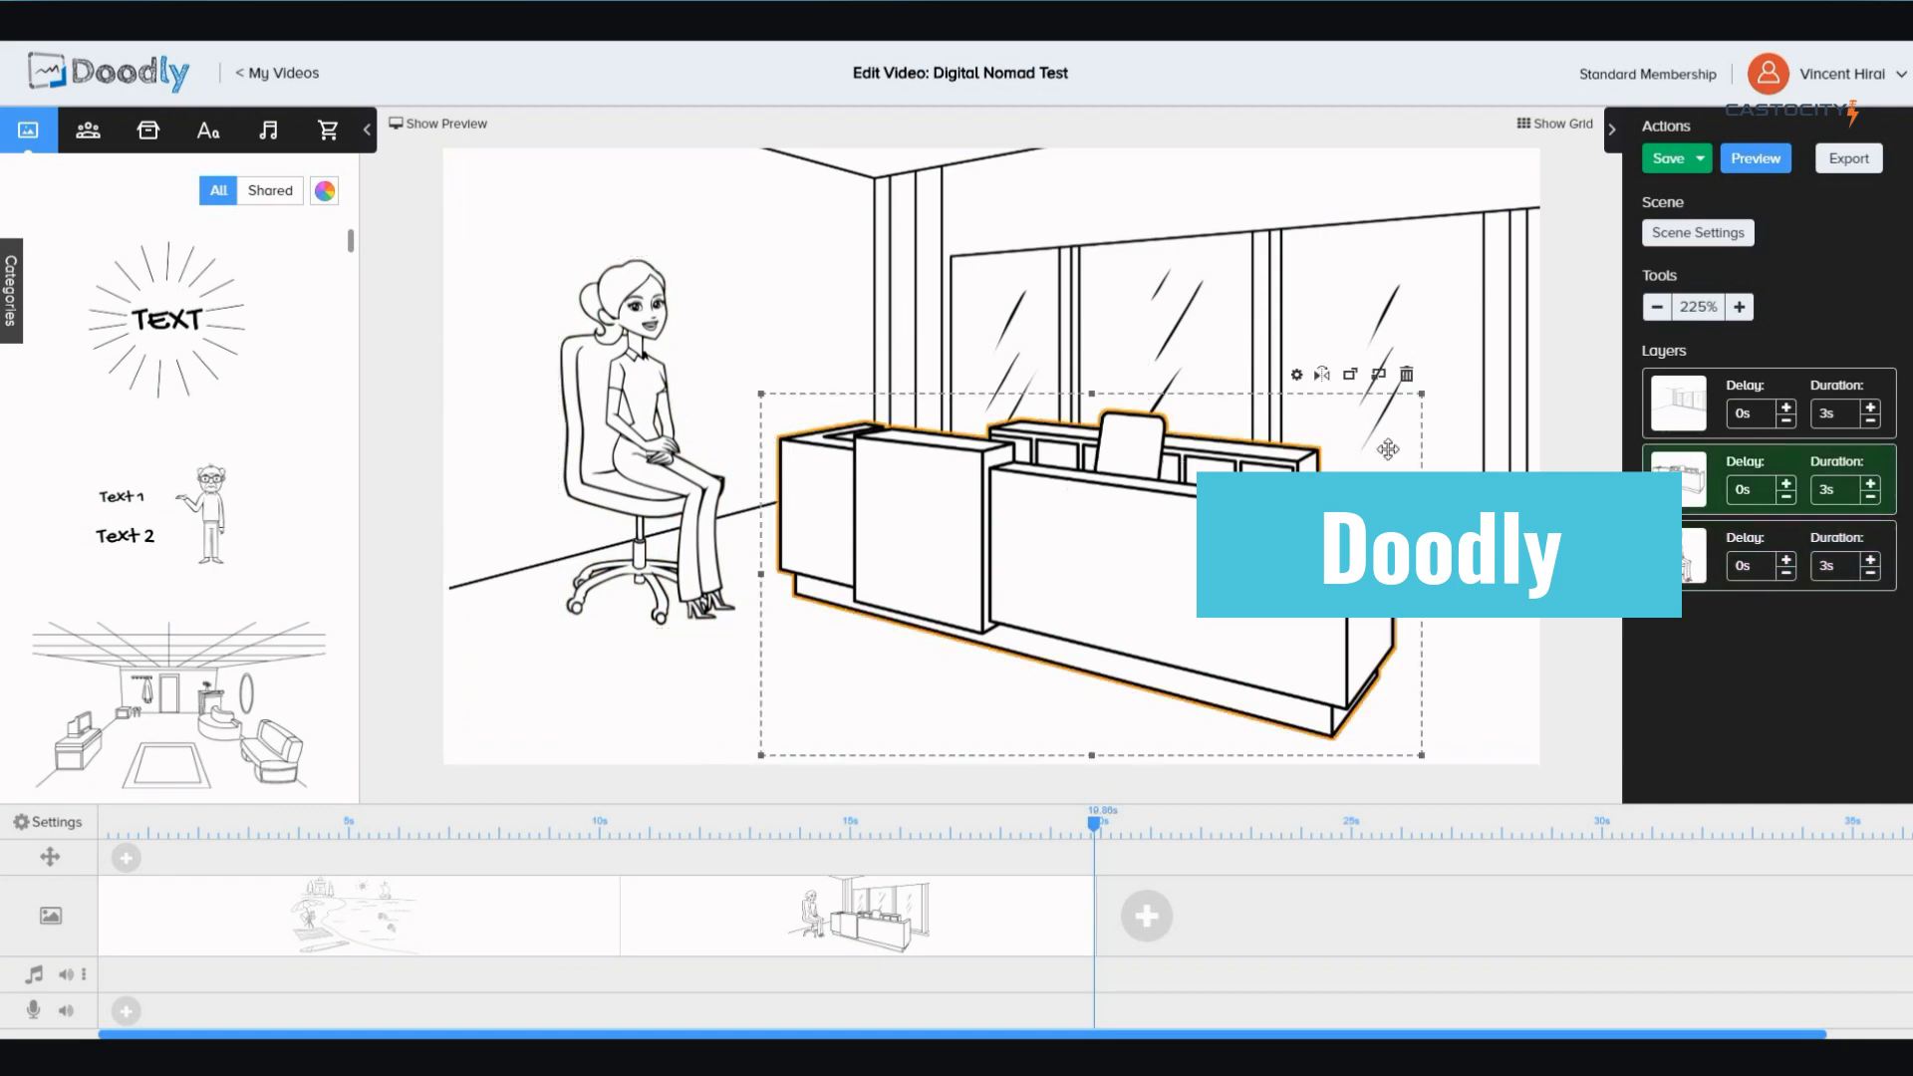
{"action": "mouse_move", "coordinate": [1388, 450]}
{"action": "left_mouse_down"}
{"action": "mouse_move", "coordinate": [1239, 451]}
{"action": "mouse_move", "coordinate": [1398, 474]}
{"action": "left_mouse_up"}
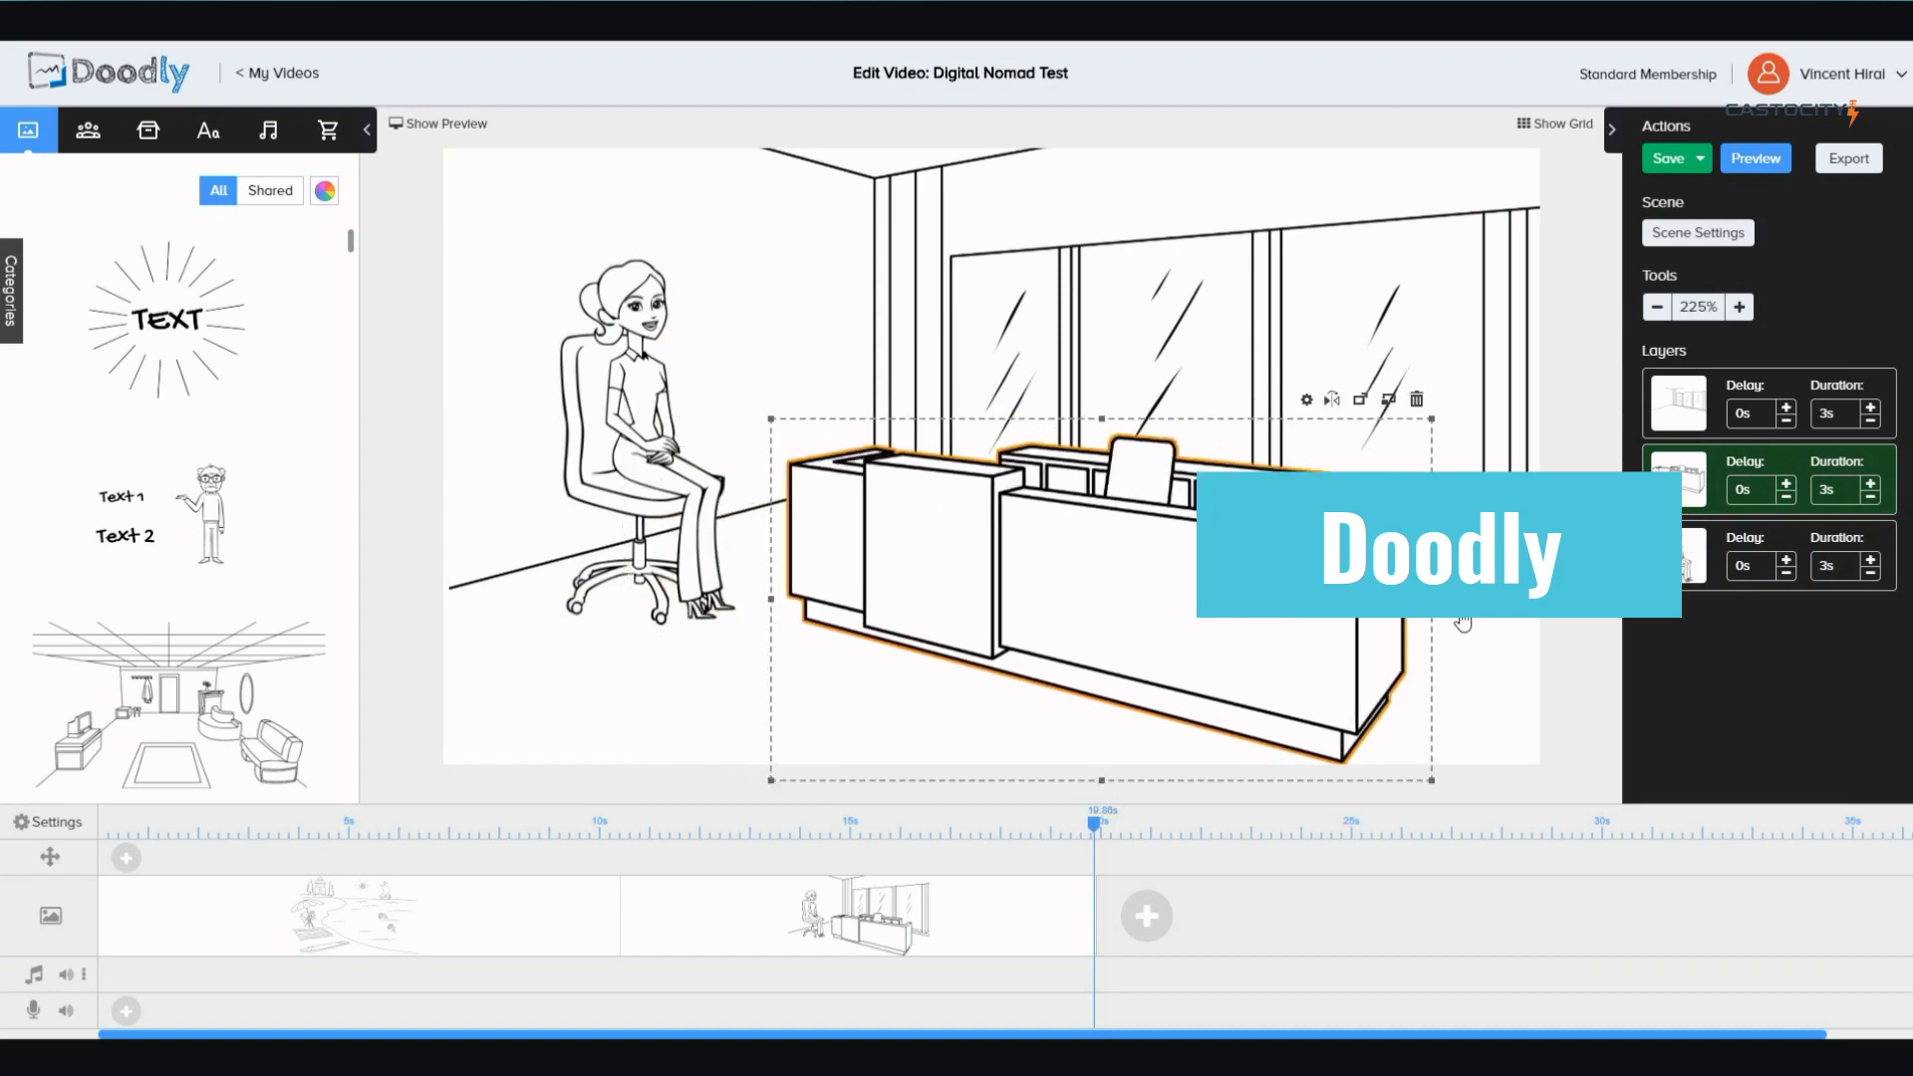
{"action": "left_click", "coordinate": [1334, 402]}
{"action": "left_click_drag", "start_coordinate": [1250, 526], "coordinate": [915, 448]}
Move the seated woman to the right of the counter and flip her horizontally to face it
{"action": "left_click_drag", "start_coordinate": [663, 317], "coordinate": [1317, 382]}
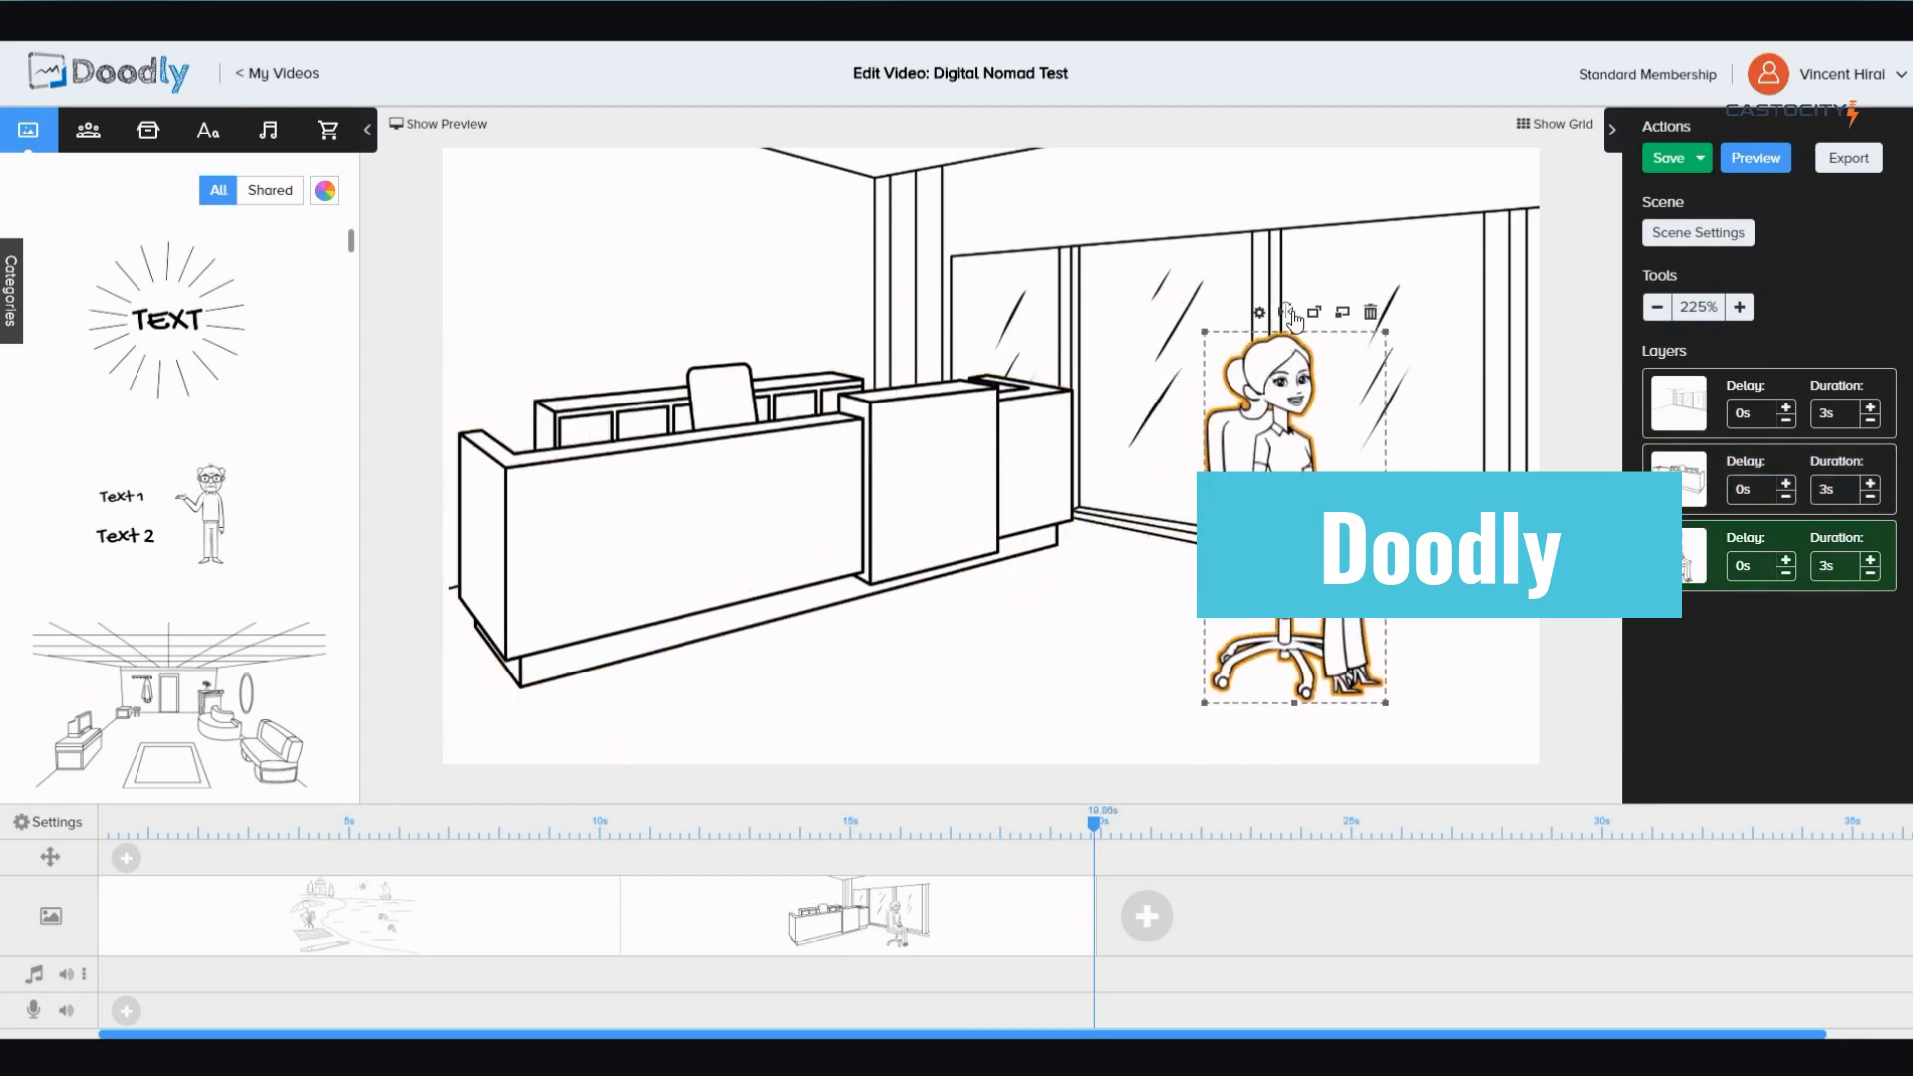
{"action": "left_click", "coordinate": [1288, 313]}
{"action": "left_click_drag", "start_coordinate": [1329, 464], "coordinate": [1236, 464]}
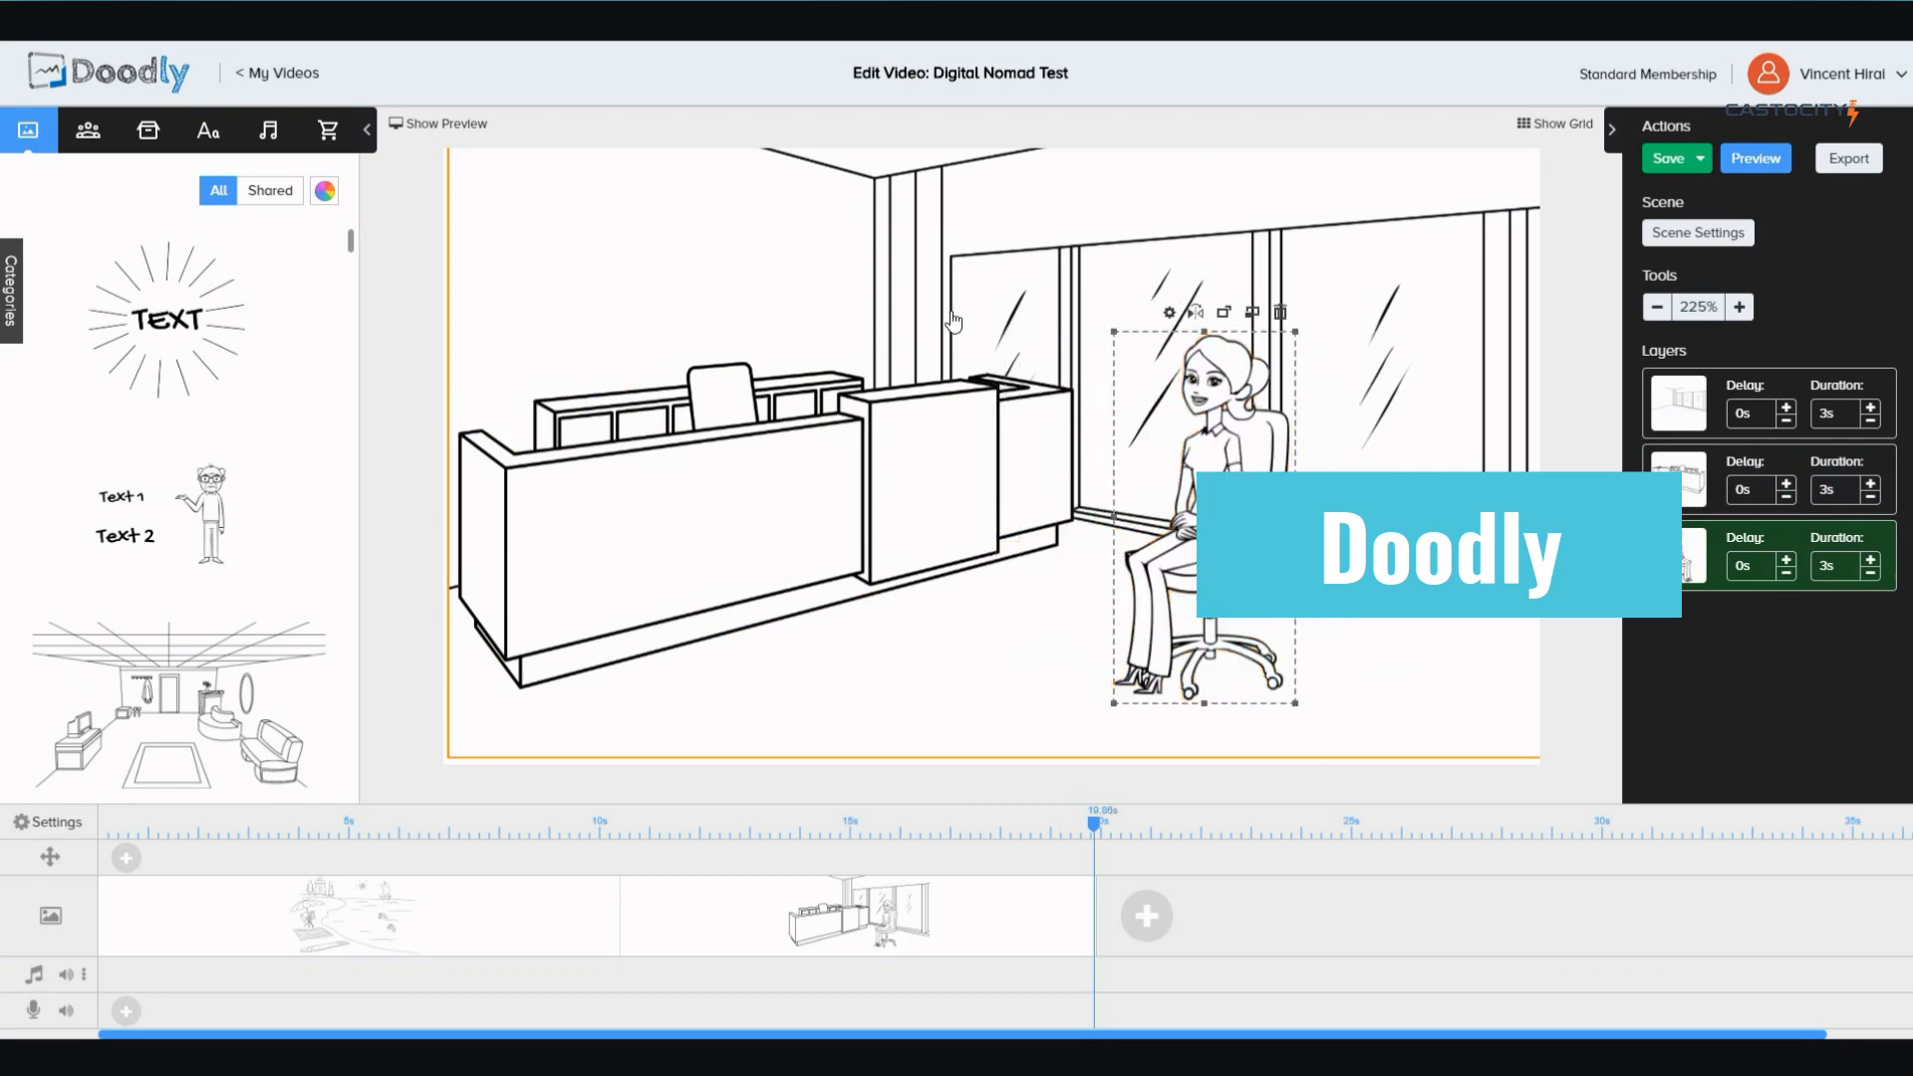
Select the windowed background of the office scene
{"action": "left_click", "coordinate": [992, 264]}
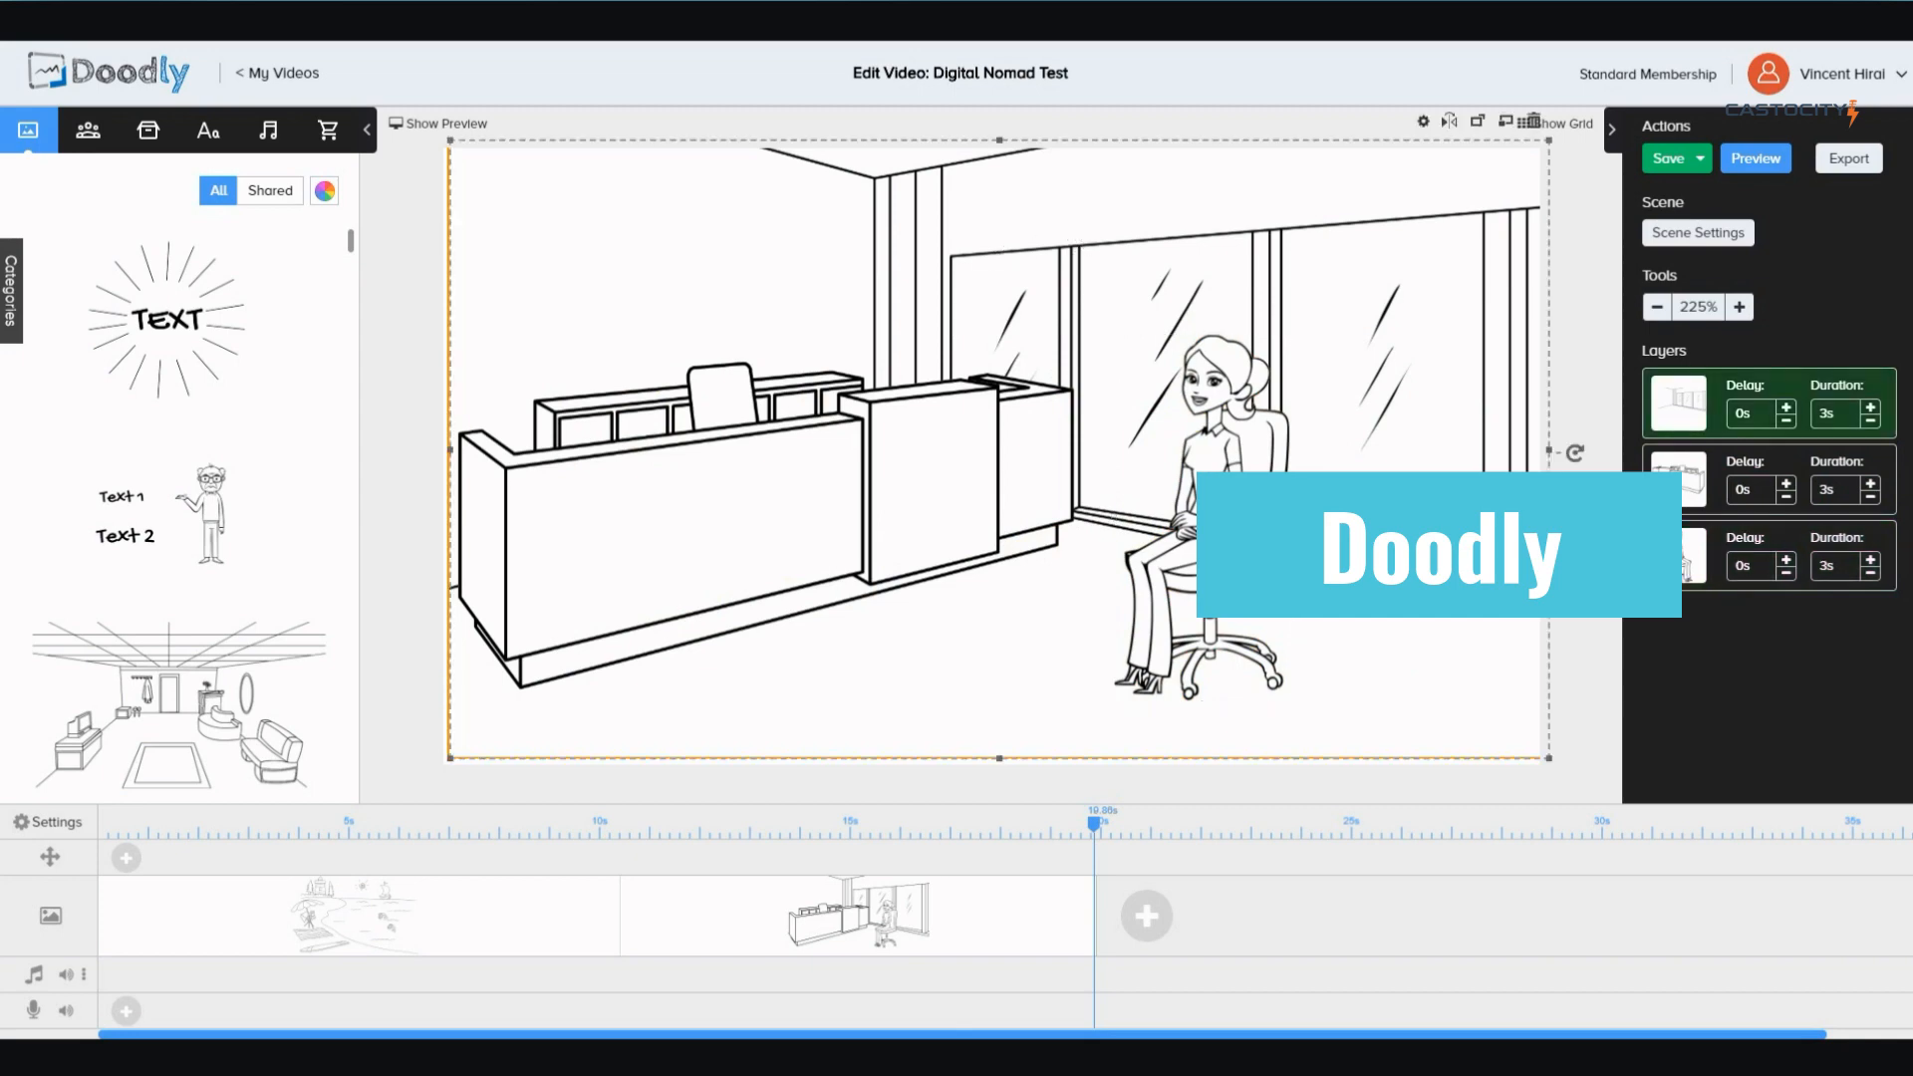